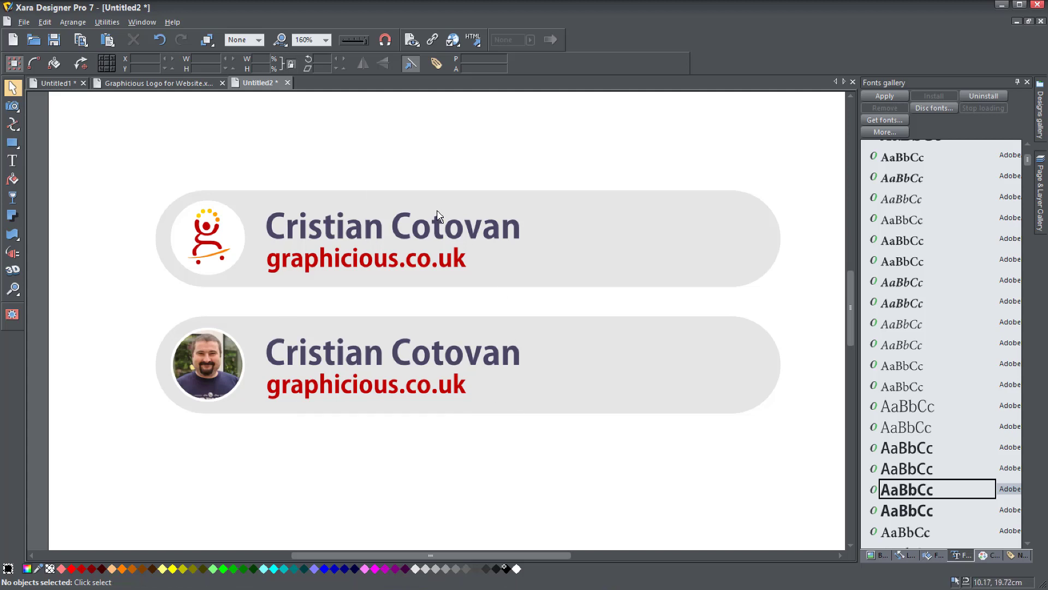
Create a new blank document, then select the portrait photo in the Graphicious logo document
key("ctrl+n")
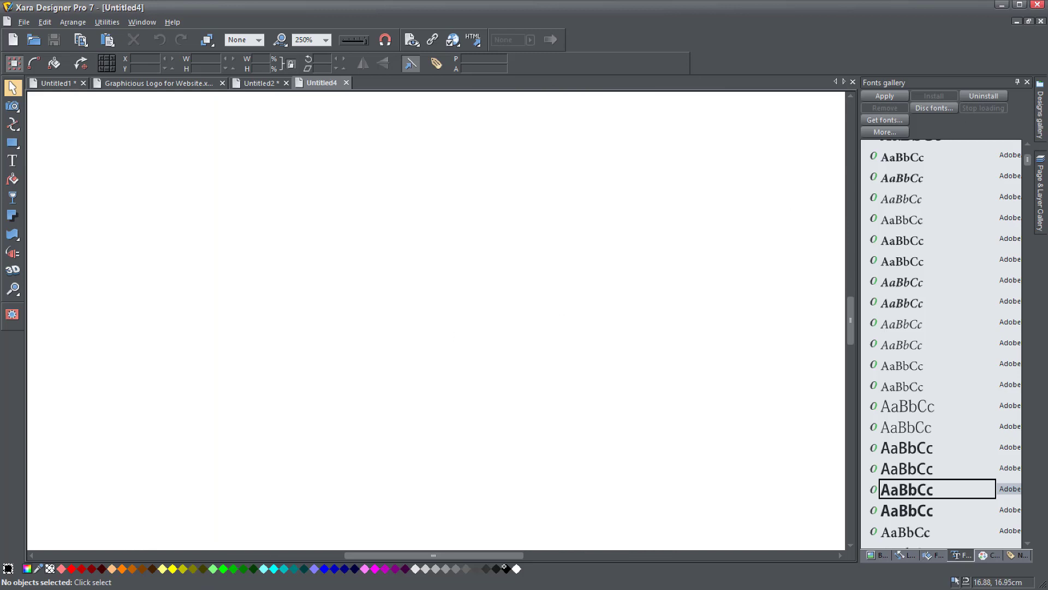
left_click(1027, 82)
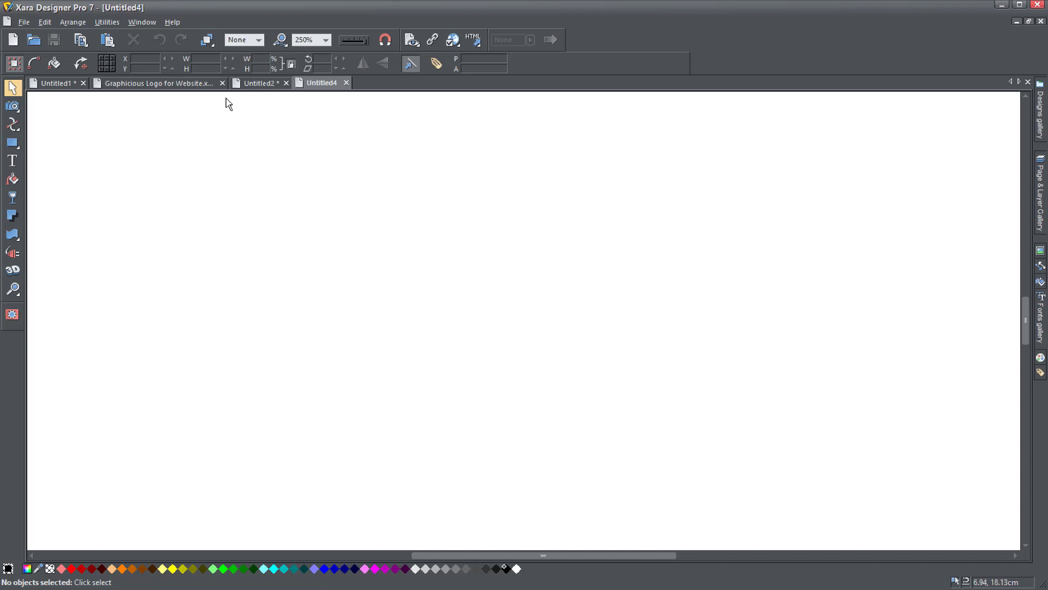
left_click(188, 82)
left_click_drag(576, 364, 620, 363)
left_click_drag(660, 300, 692, 316)
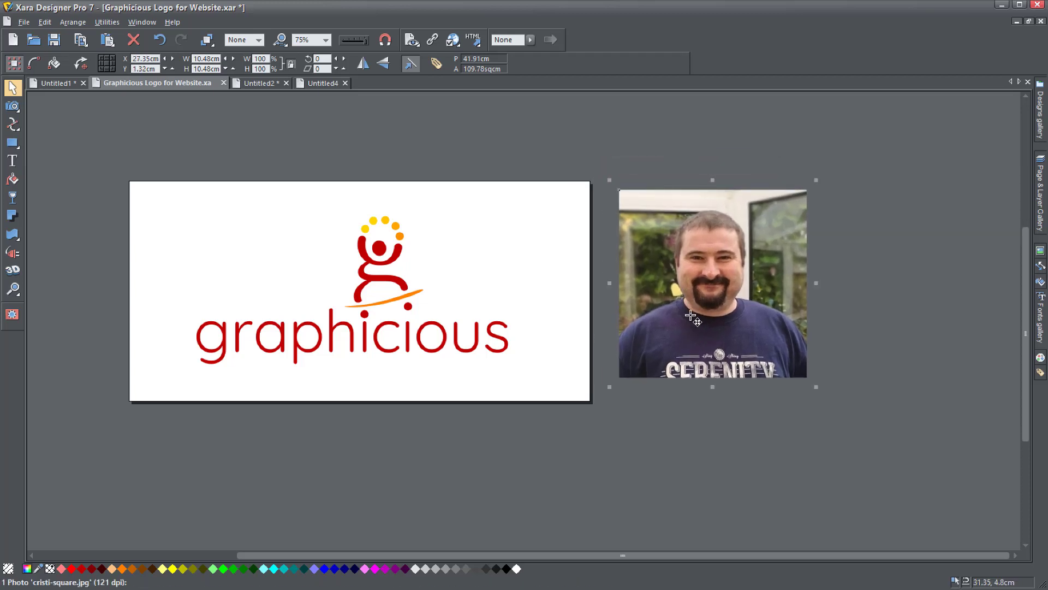
Paste the portrait photo into Untitled4 and shrink it to about 4.97 cm wide
left_click(321, 84)
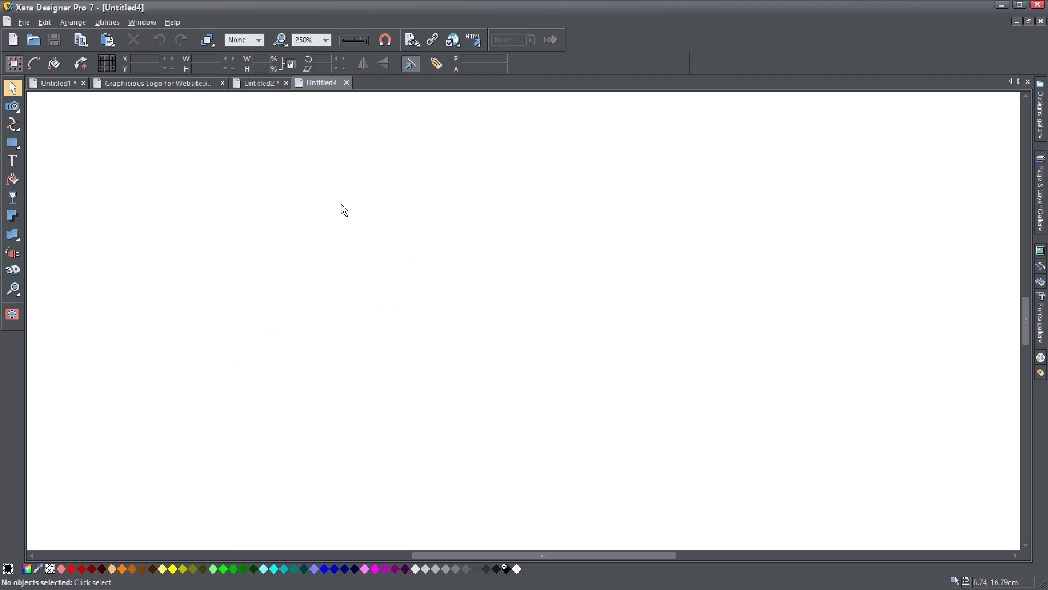
key("ctrl+v")
scroll(595, 303, "down", 2)
left_click_drag(726, 146, 632, 234)
left_click_drag(577, 307, 606, 297)
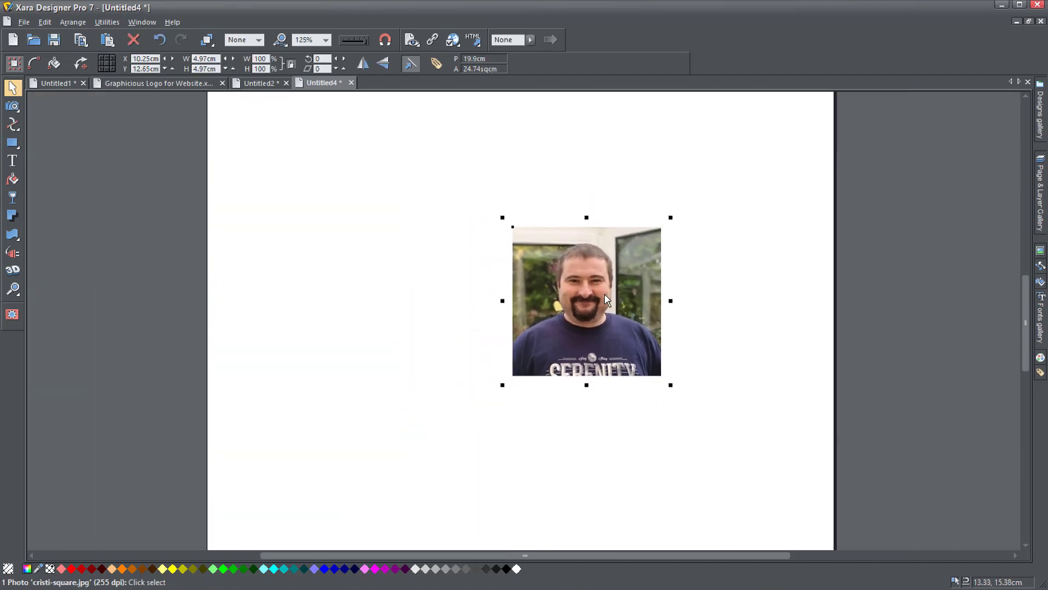
key("ctrl+Tab")
Select just the 'g' figure icon in the Graphicious logo and cut it
left_click(392, 261)
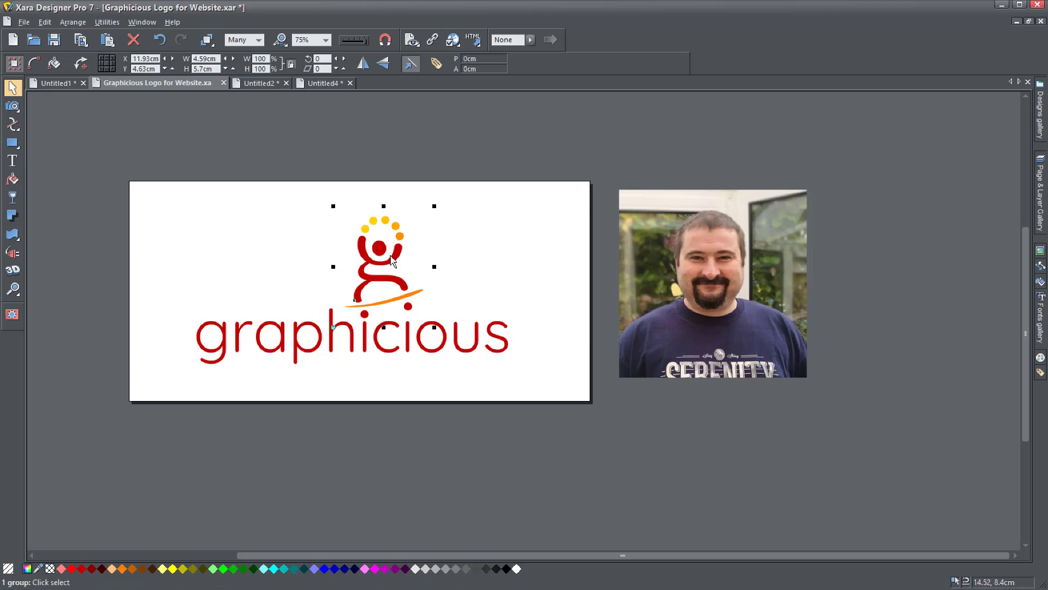
scroll(322, 334, "up", 3)
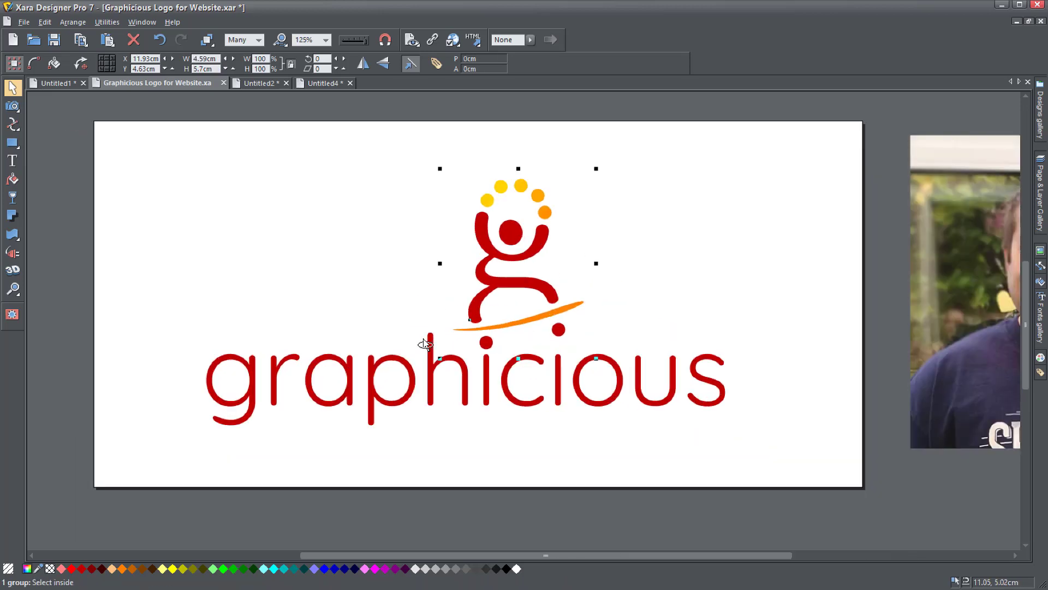
scroll(425, 344, "up", 1)
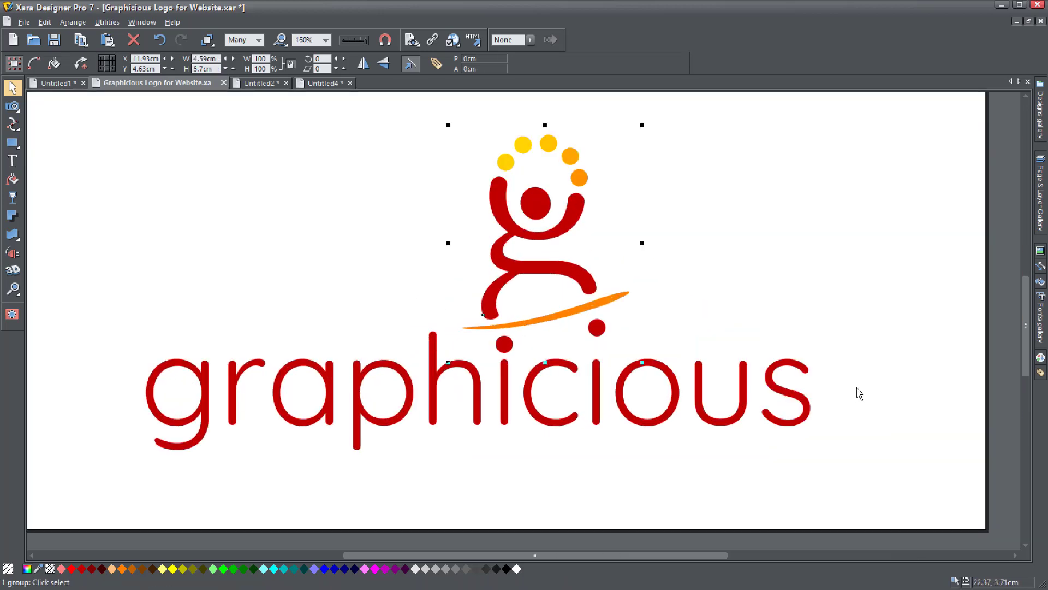
left_click(765, 299)
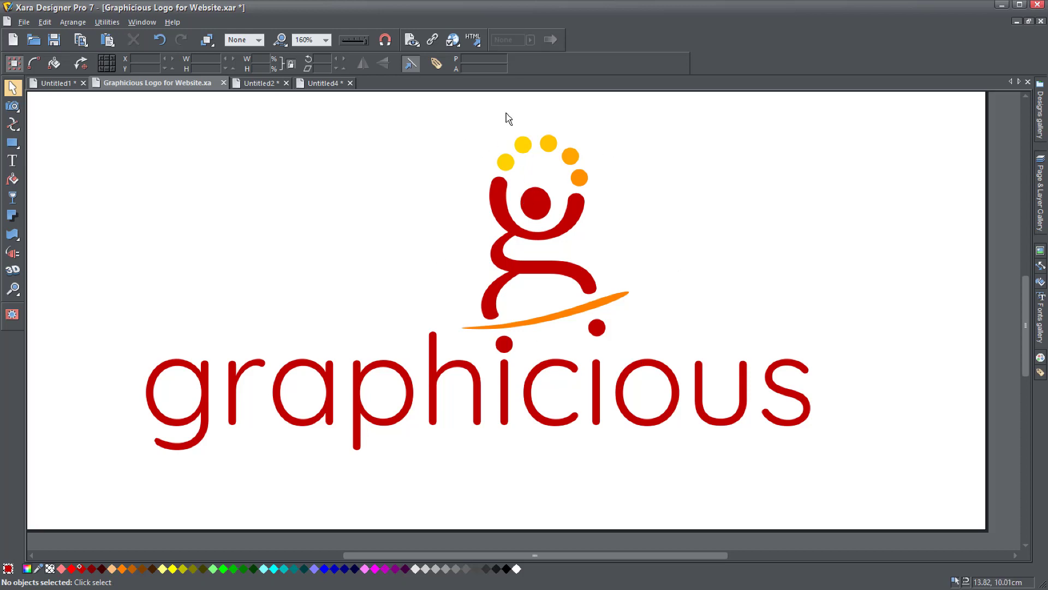
left_click_drag(417, 108, 639, 337)
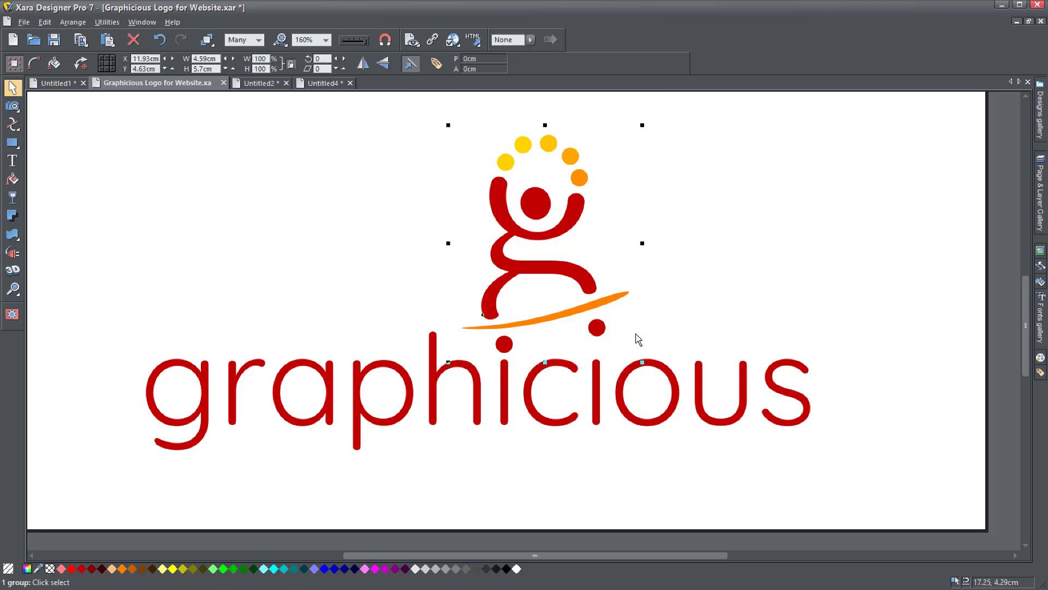
left_click_drag(591, 285, 624, 268)
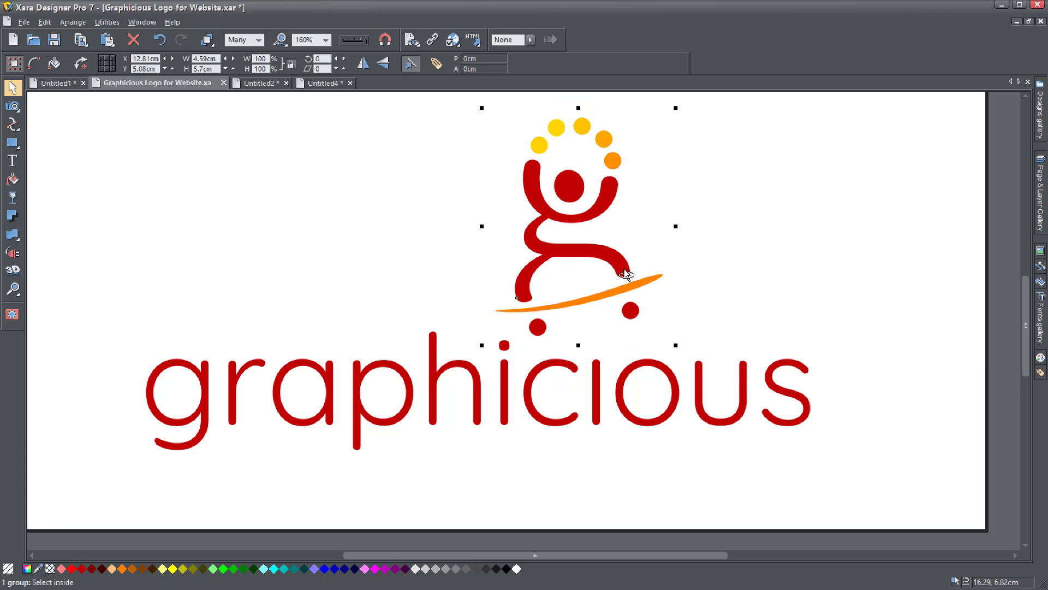
key("ctrl+x")
Paste the 'g' figure into Untitled4 and place it just left of the portrait
key("ctrl+Tab")
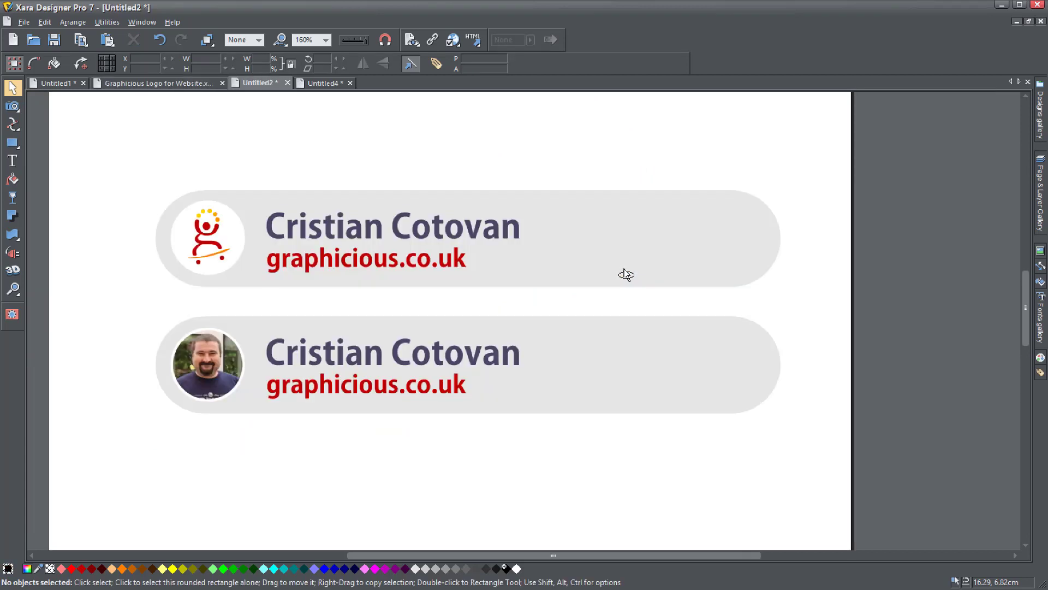
key("ctrl+Tab")
key("ctrl+v")
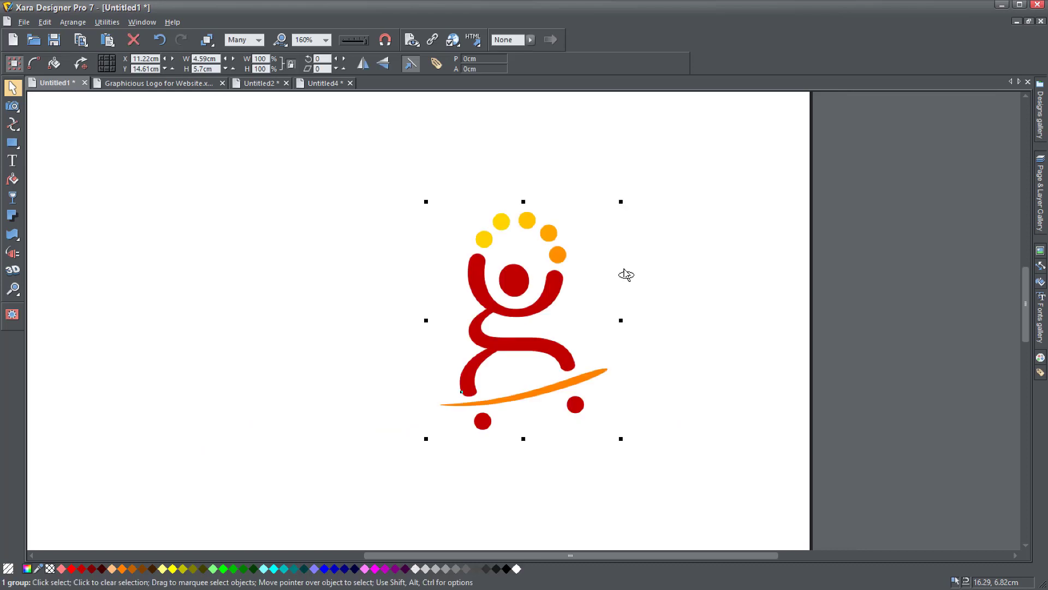
left_click(313, 84)
key("ctrl+v")
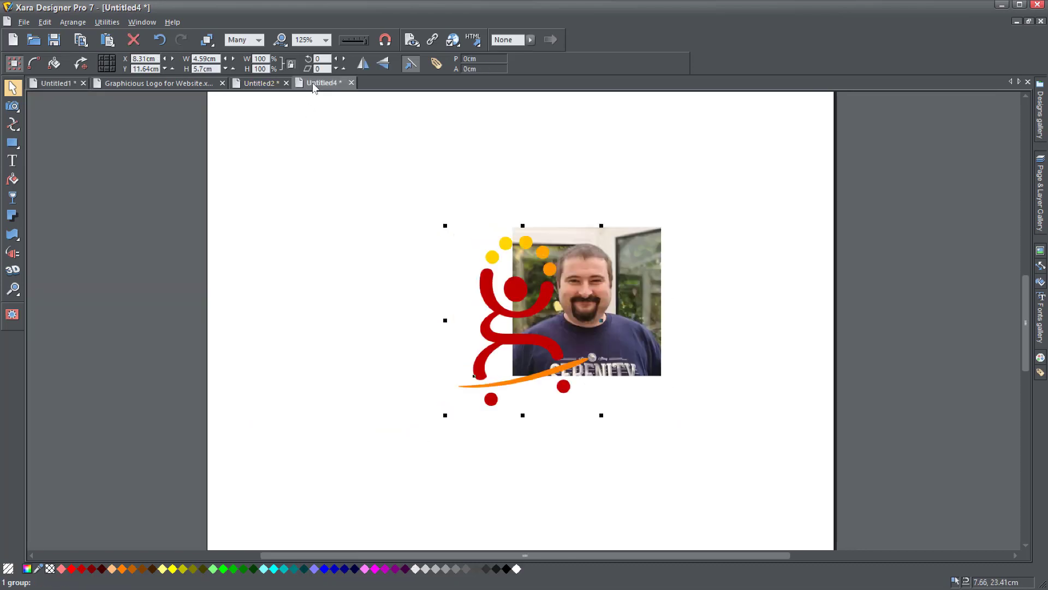
left_click_drag(503, 325, 415, 306)
left_click_drag(437, 351, 422, 351)
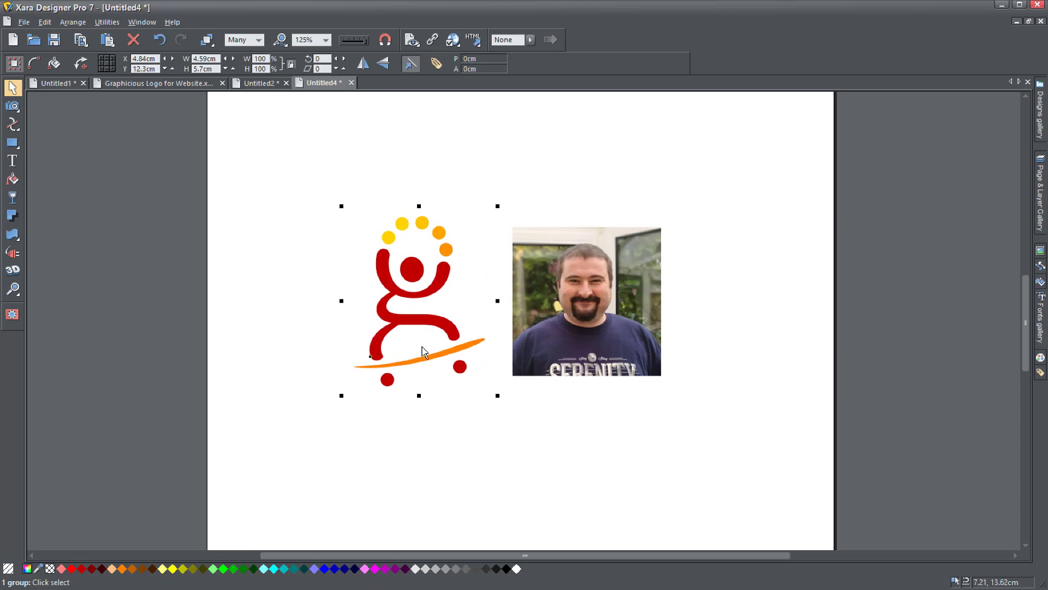
Move the 'g' icon and the portrait photo together up and to the right
left_click(309, 182)
left_click_drag(279, 160, 647, 403)
left_click_drag(587, 327, 922, 293)
Draw a 6 × 6 cm black circle with the Ellipse tool and position it left of the juggling figure
left_click(512, 369)
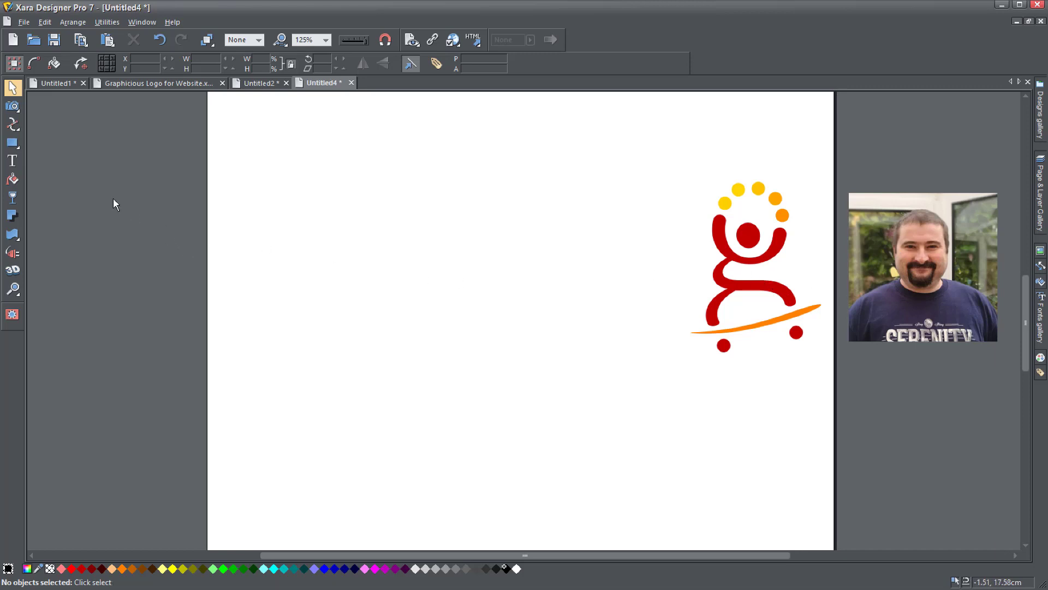
mouse_move(13, 143)
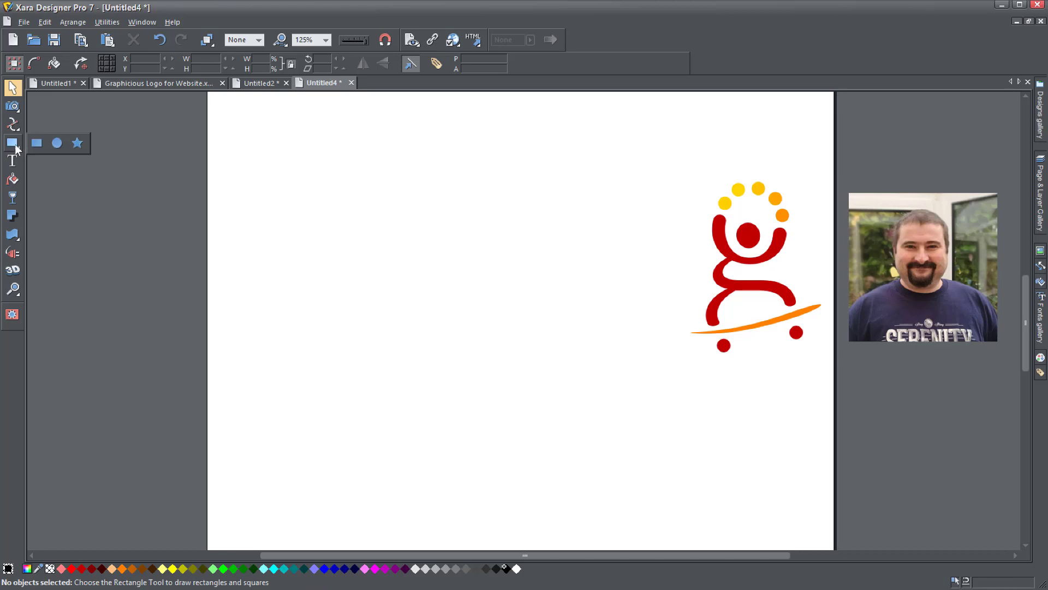
left_click(57, 143)
left_click_drag(400, 221, 490, 237)
key("F2")
left_click_drag(369, 251, 461, 319)
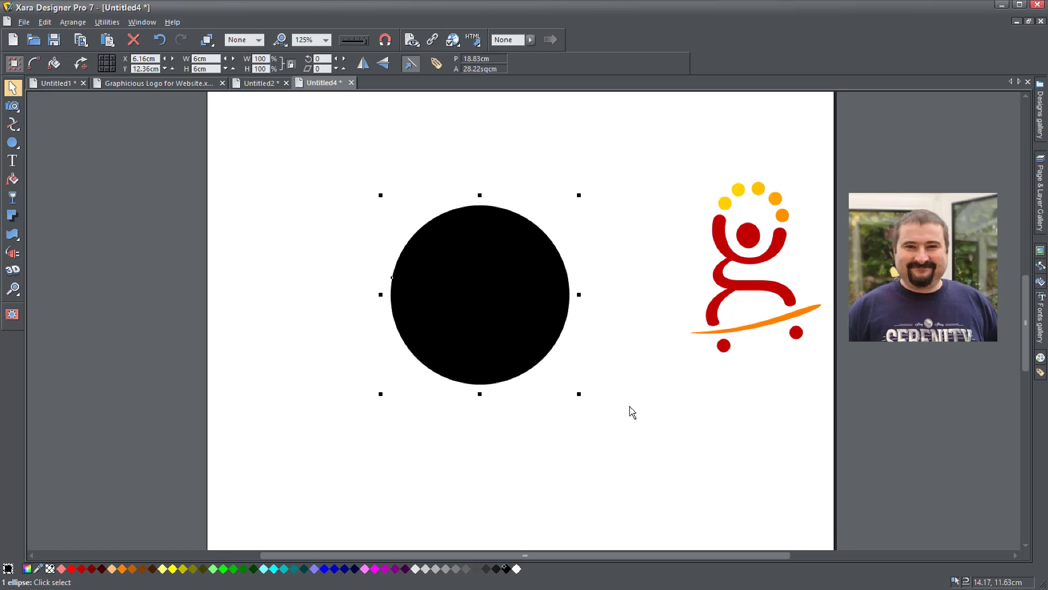
left_click_drag(468, 275, 492, 268)
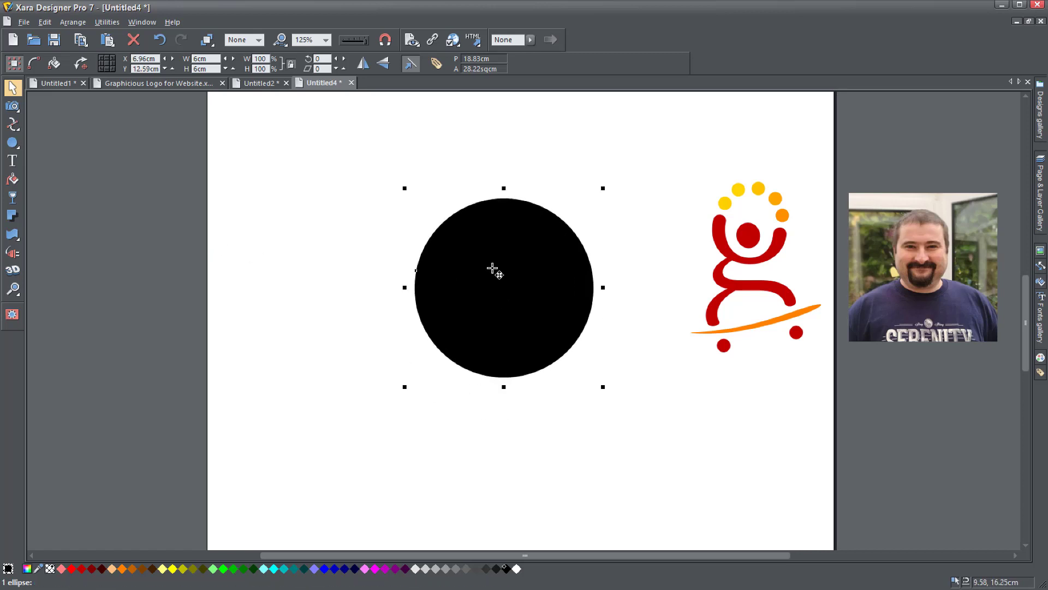
Change the circle's fill to Bitmap (grey striped placeholder) and move the portrait photo to the page's left edge
left_click(12, 179)
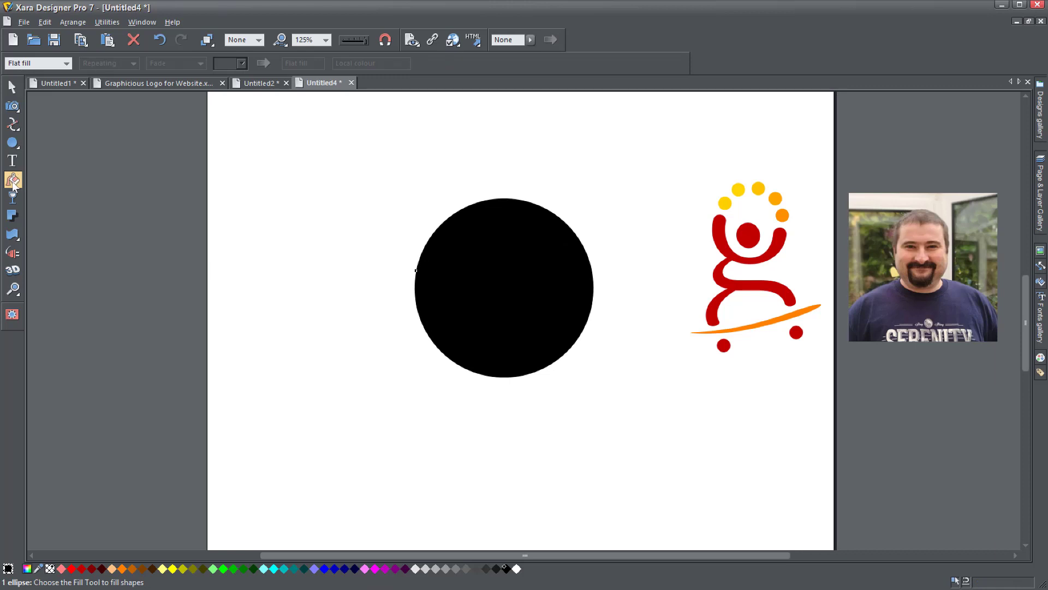
left_click(67, 63)
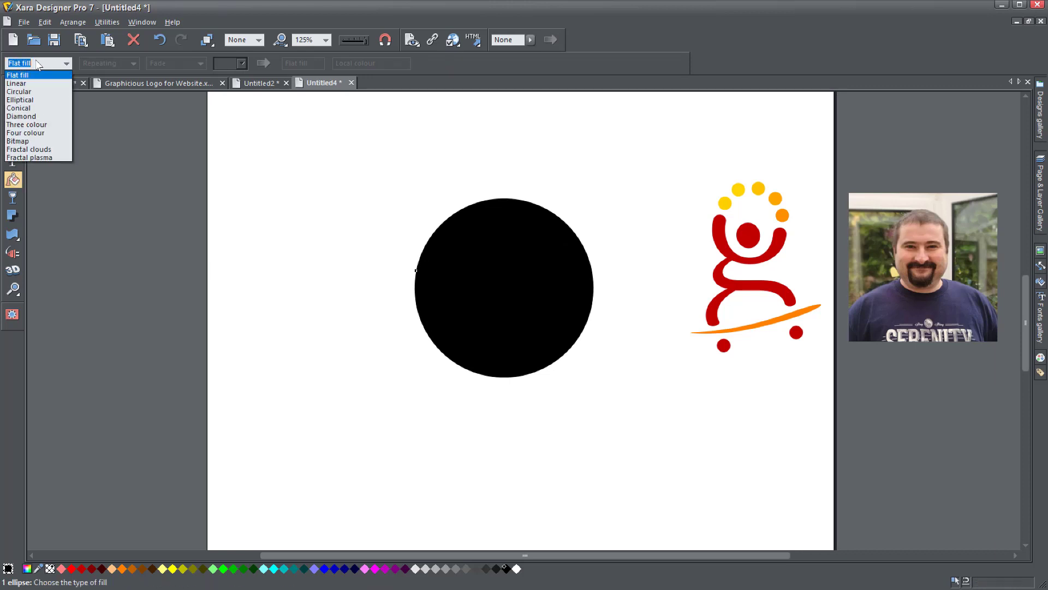
left_click(18, 141)
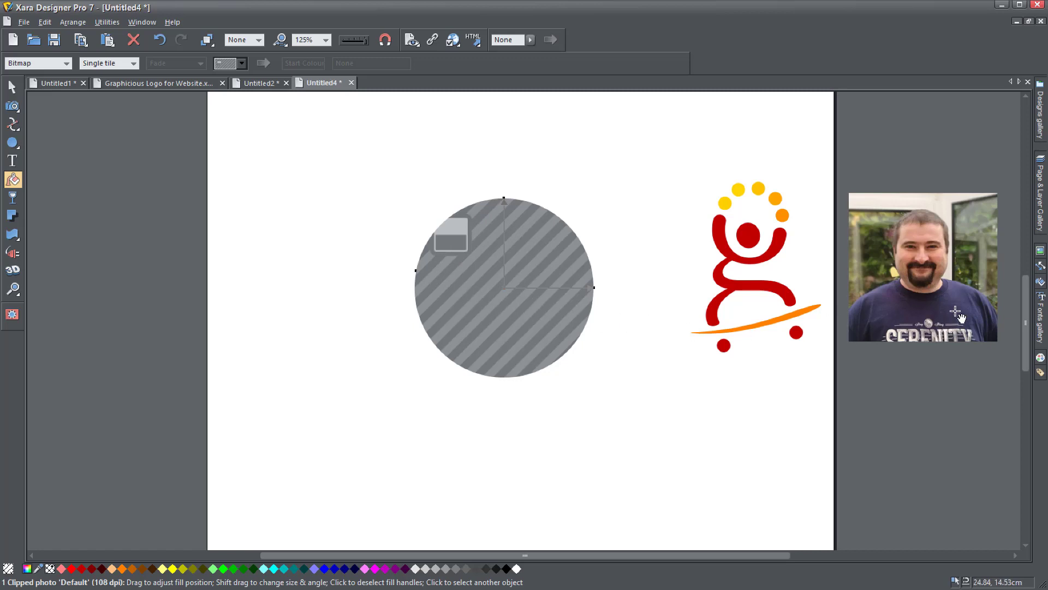
left_click(12, 87)
left_click_drag(940, 283, 231, 295)
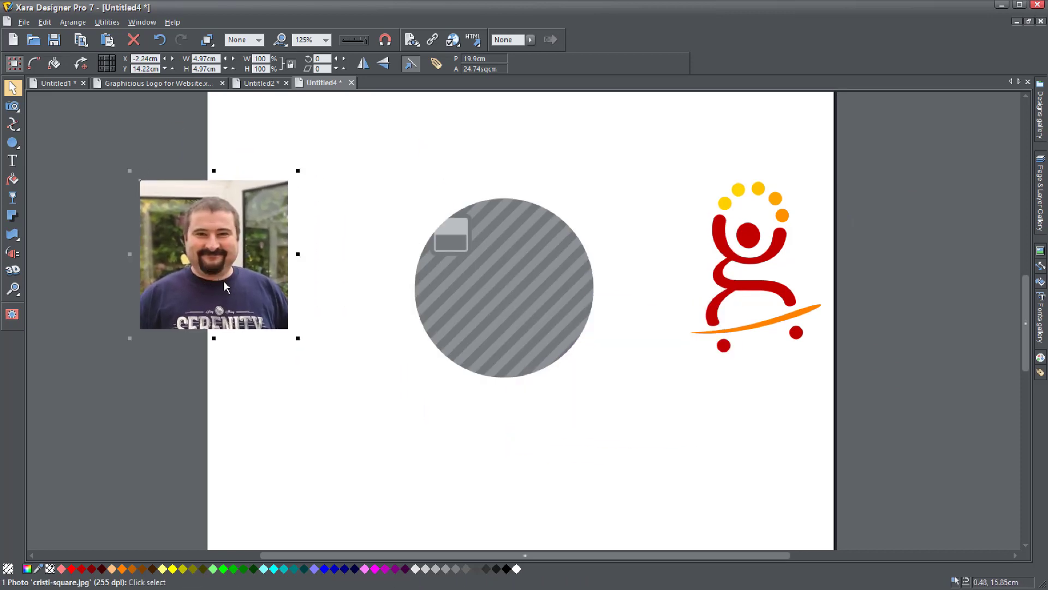
Dock and widen the Bitmap gallery, then select the striped circle
left_click(1041, 261)
left_click(651, 276)
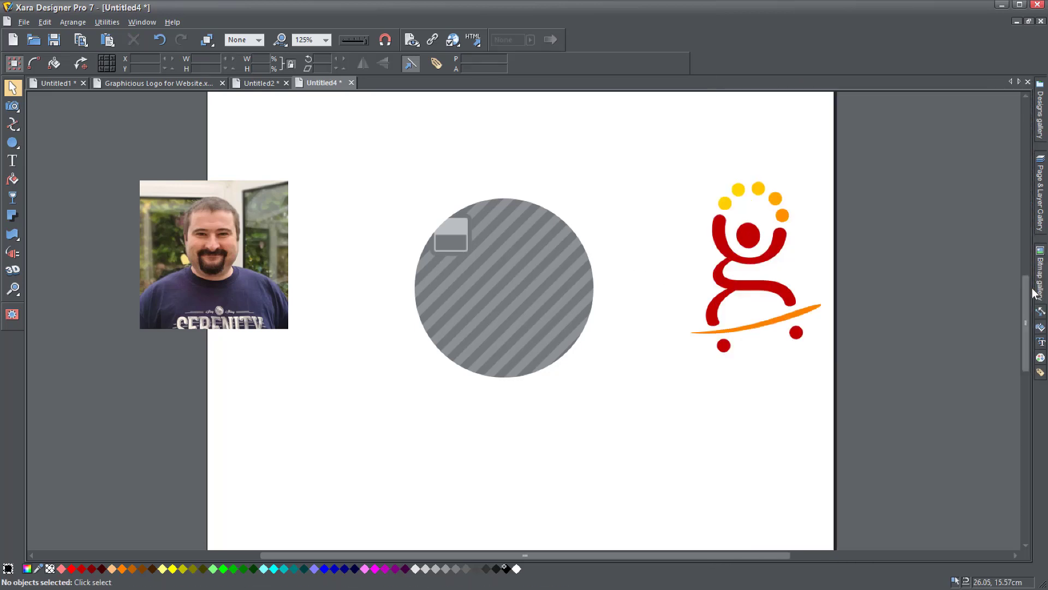
left_click(1043, 278)
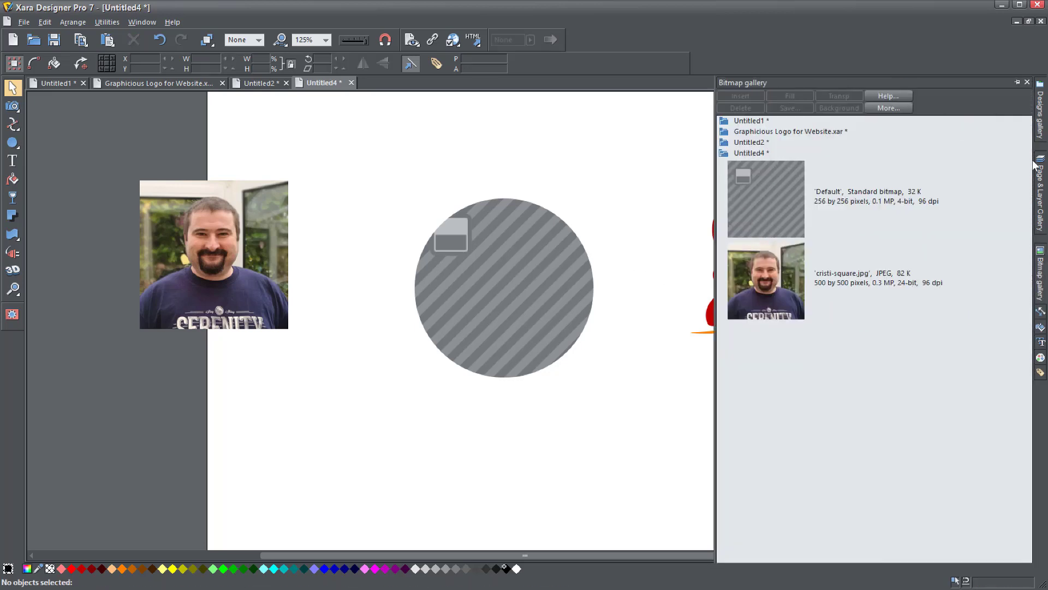
left_click(1018, 82)
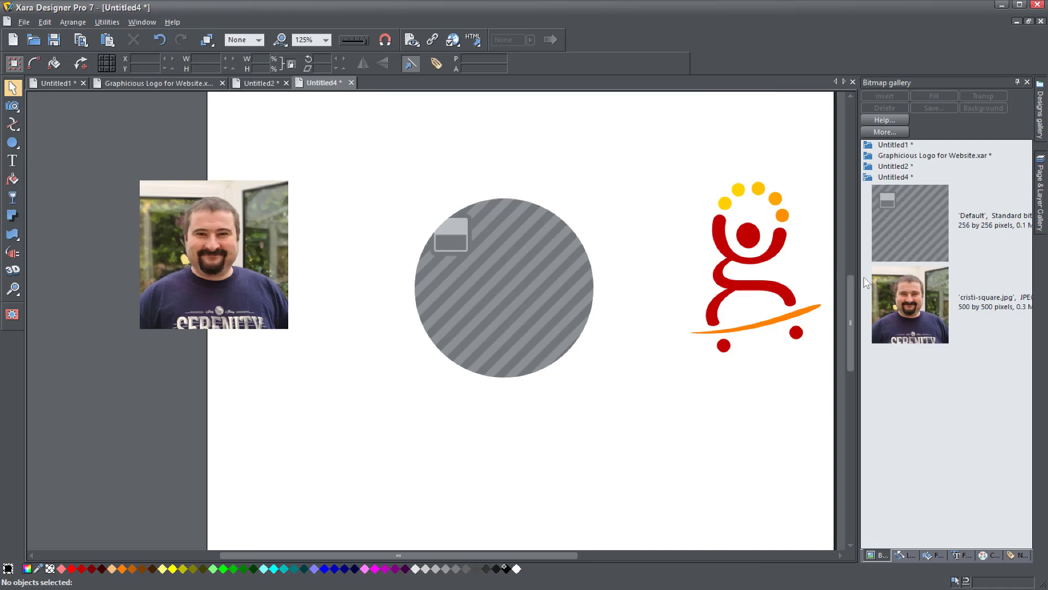
left_click_drag(858, 277, 802, 277)
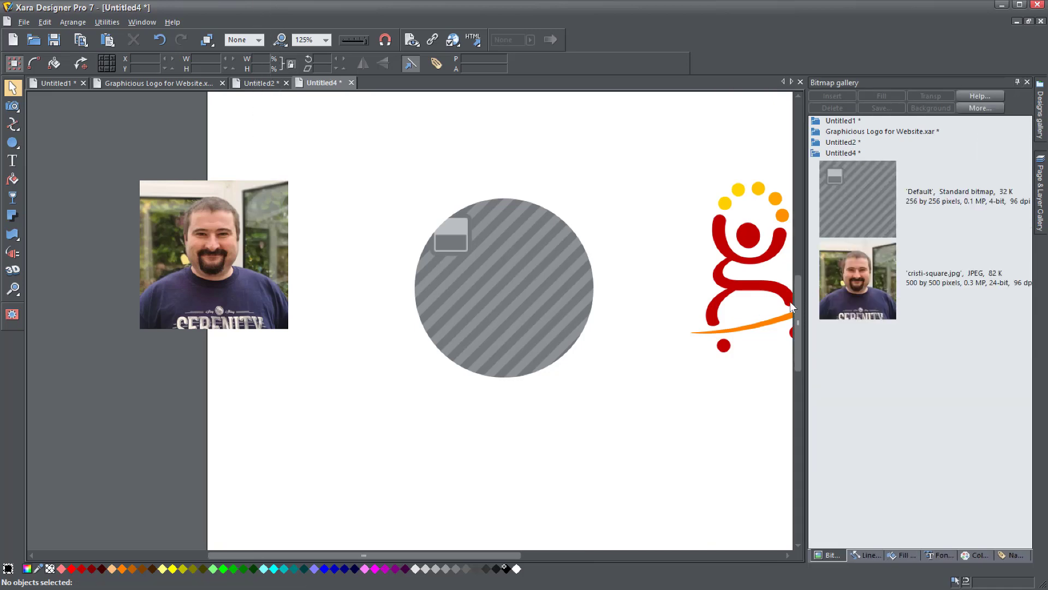
left_click(468, 290)
left_click_drag(518, 298, 512, 294)
Fill the circle with cristi-square.jpg, scale the fill to frame the face, and reselect the circle
left_click_drag(873, 300, 519, 278)
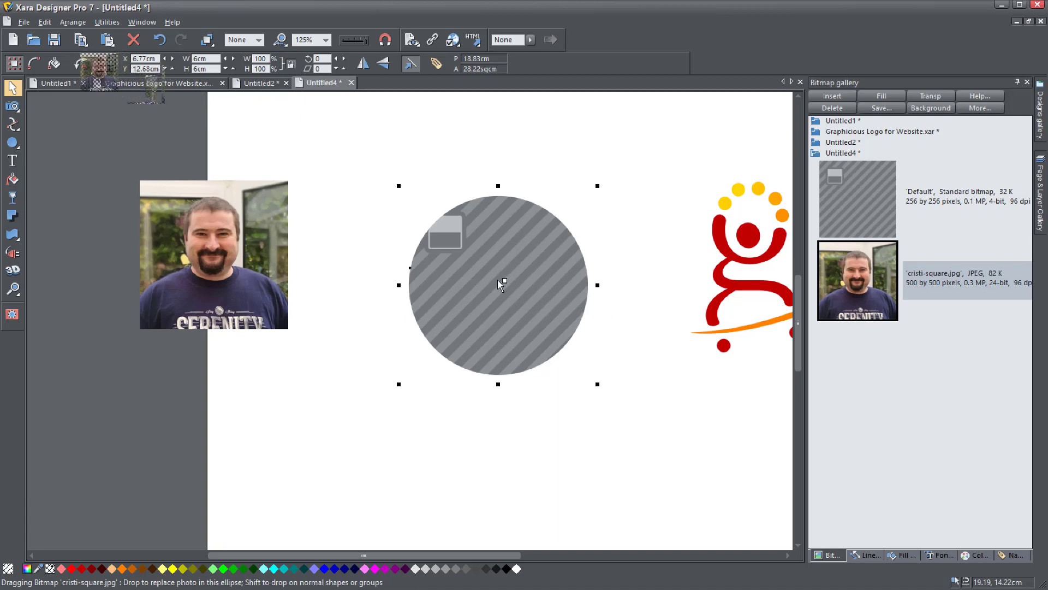
left_click_drag(497, 280, 498, 280)
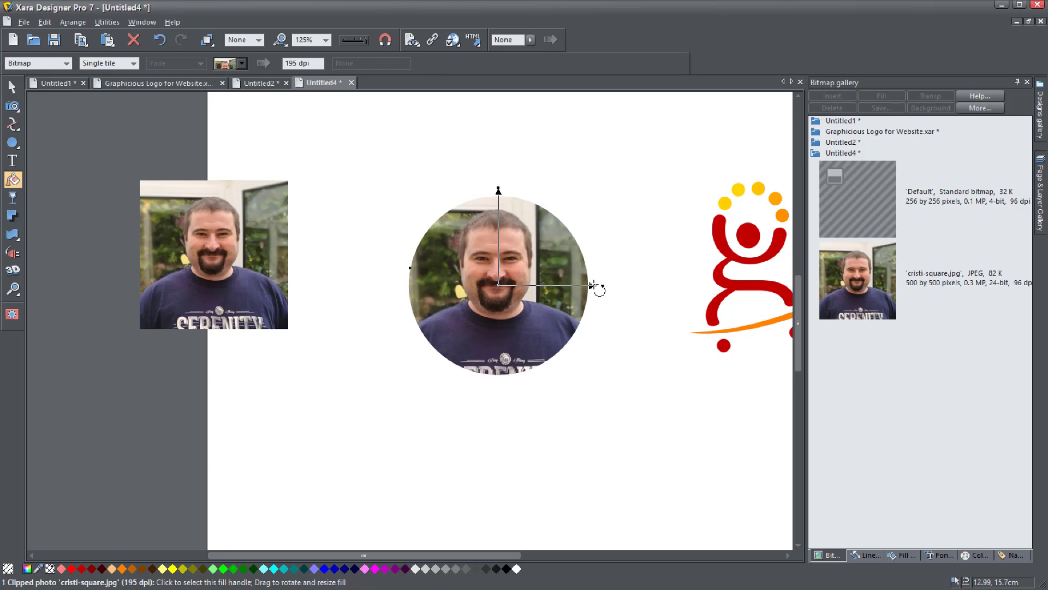
mouse_move(595, 284)
left_mouse_down()
mouse_move(618, 288)
mouse_move(575, 285)
mouse_move(600, 286)
left_mouse_up()
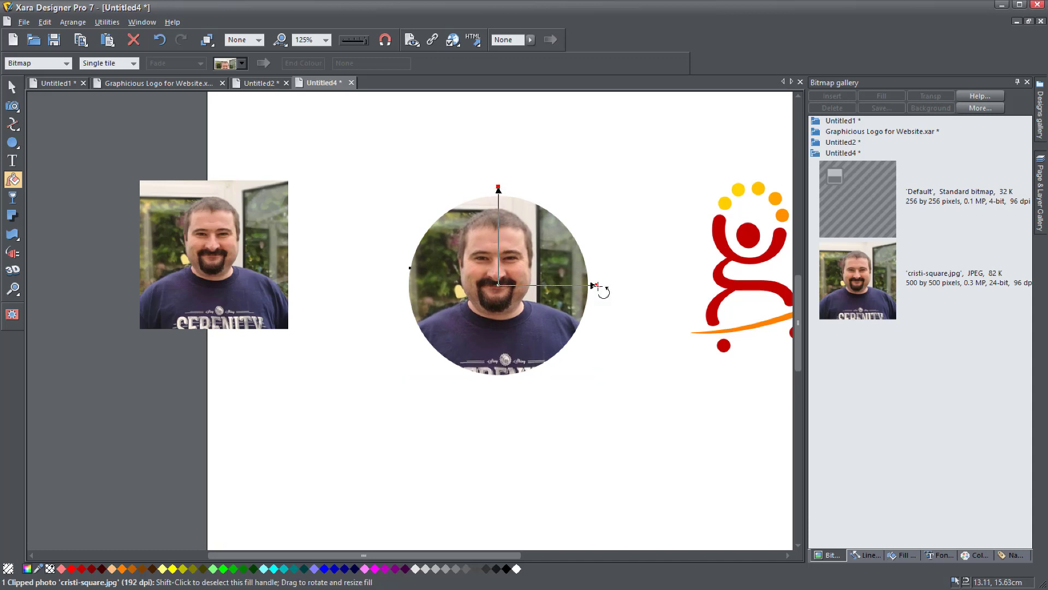
left_click(12, 88)
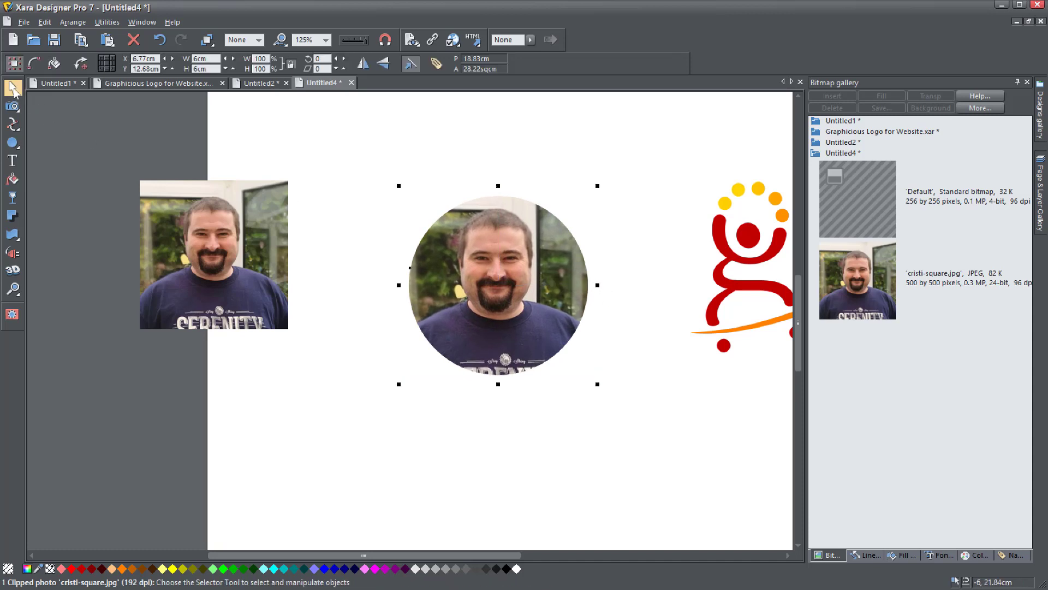
left_click(369, 175)
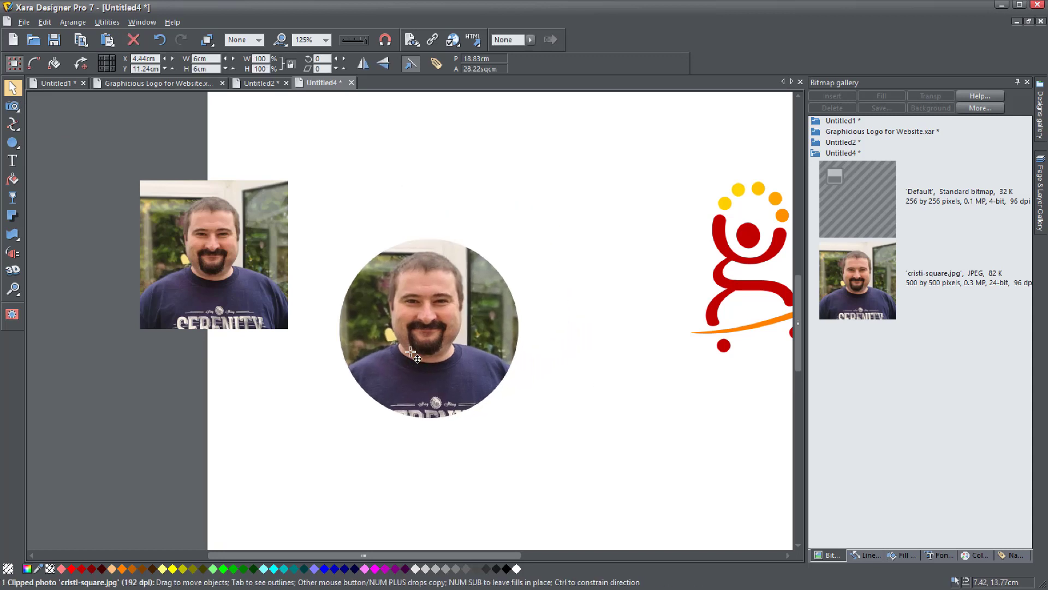
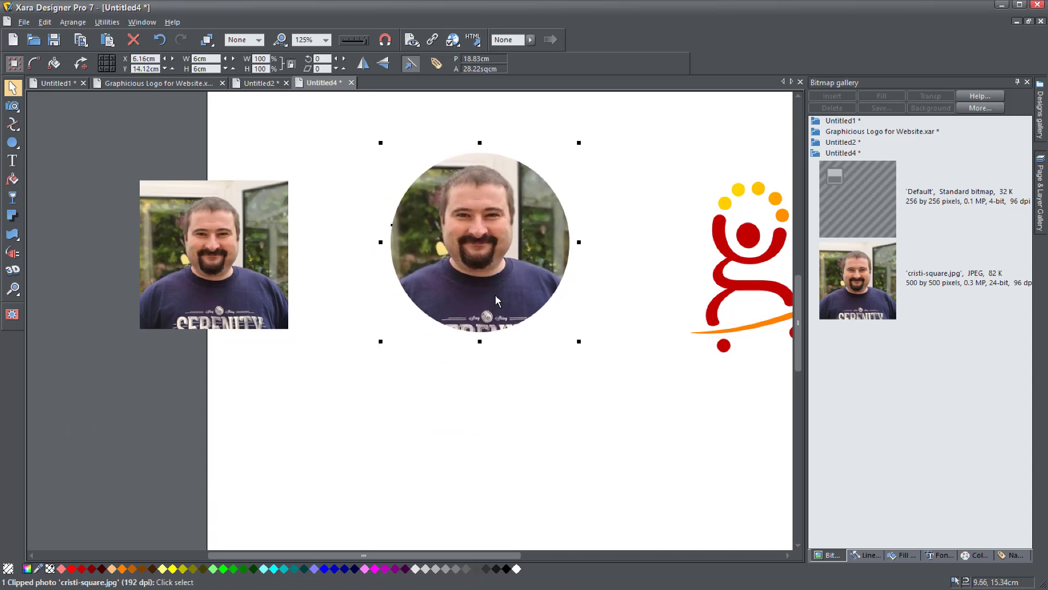
Undo the logo and photo moves, removing the original square photo
left_click(729, 254)
left_click_drag(727, 248, 683, 223)
key("ctrl+z")
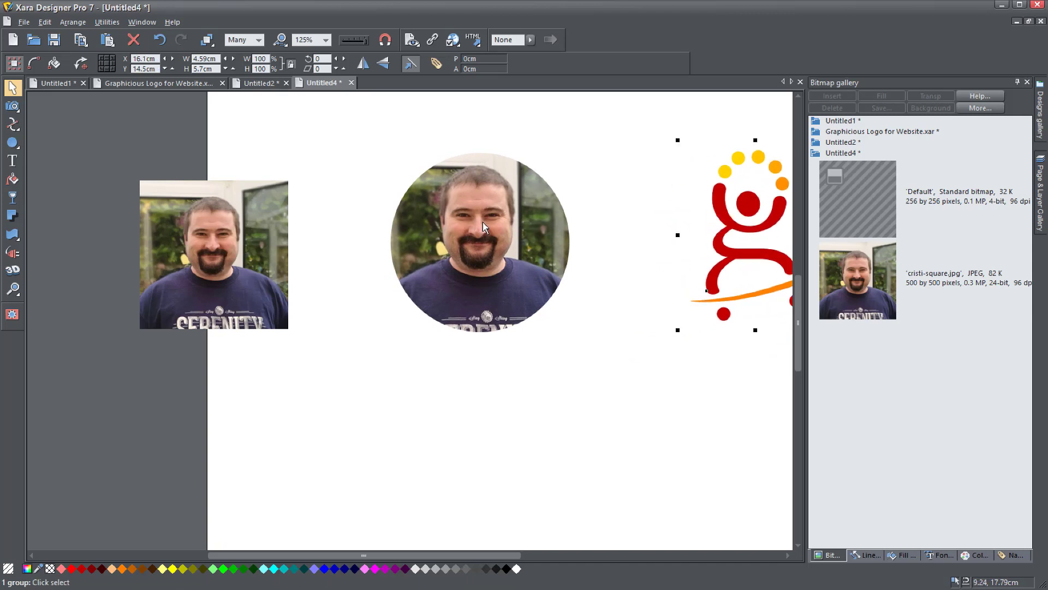
key("ctrl+z")
key("ctrl+z")
key("ctrl+z")
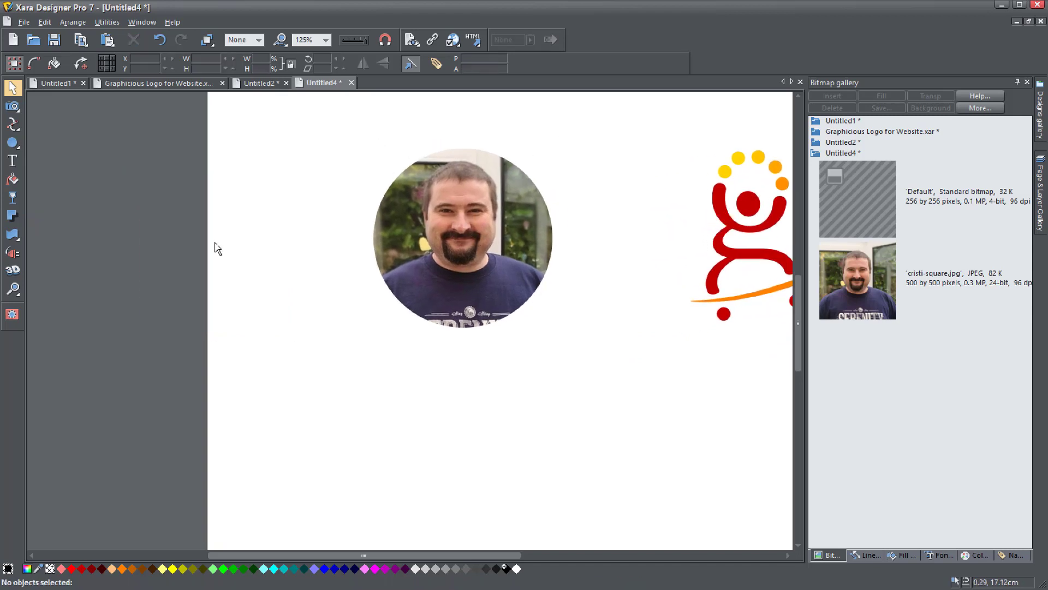
key("ctrl+z")
Drag the circular photo left to the page's left edge, well apart from the logo
left_click_drag(488, 292, 211, 286)
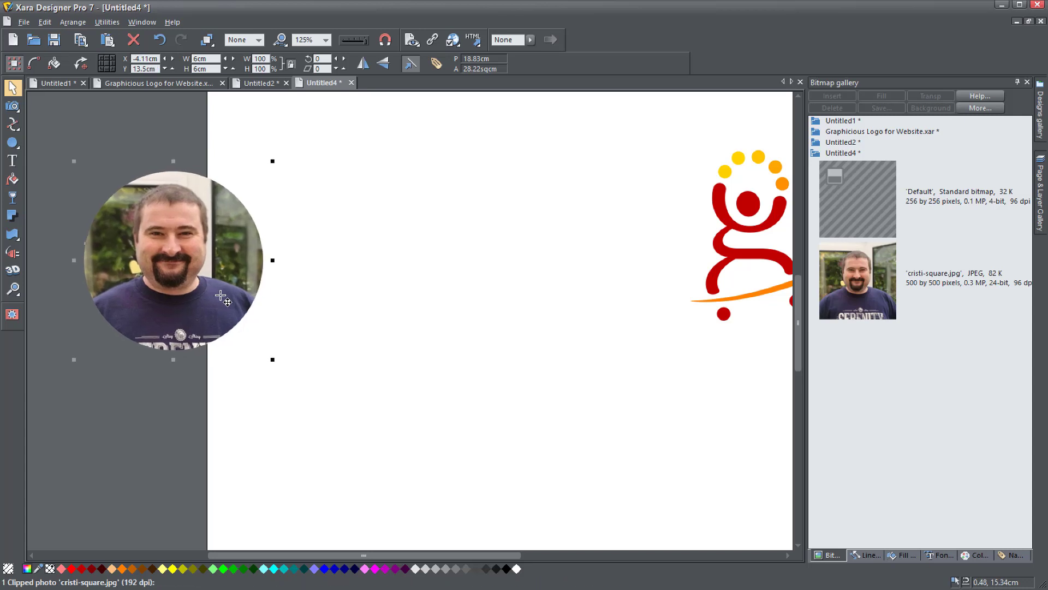
left_click_drag(225, 294, 165, 255)
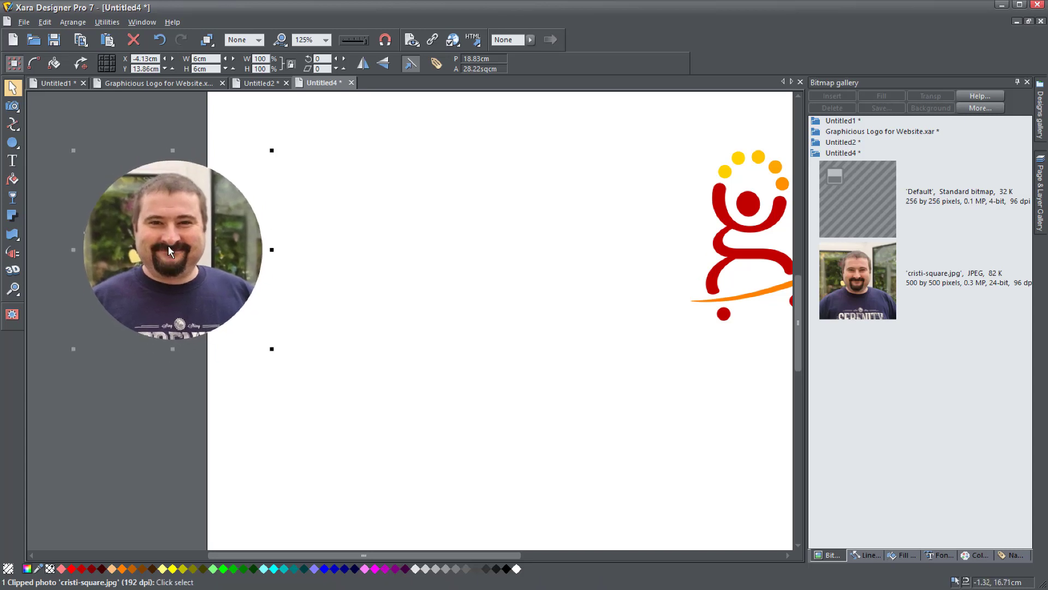
left_click(12, 143)
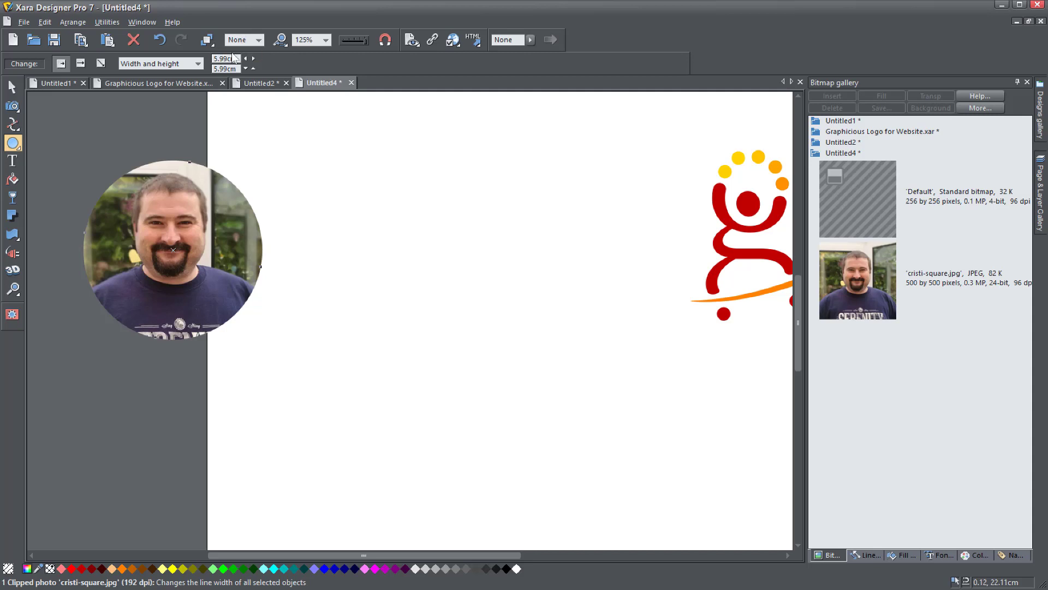
Give the circular photo an 8pt outline and nudge it into position
left_click(259, 40)
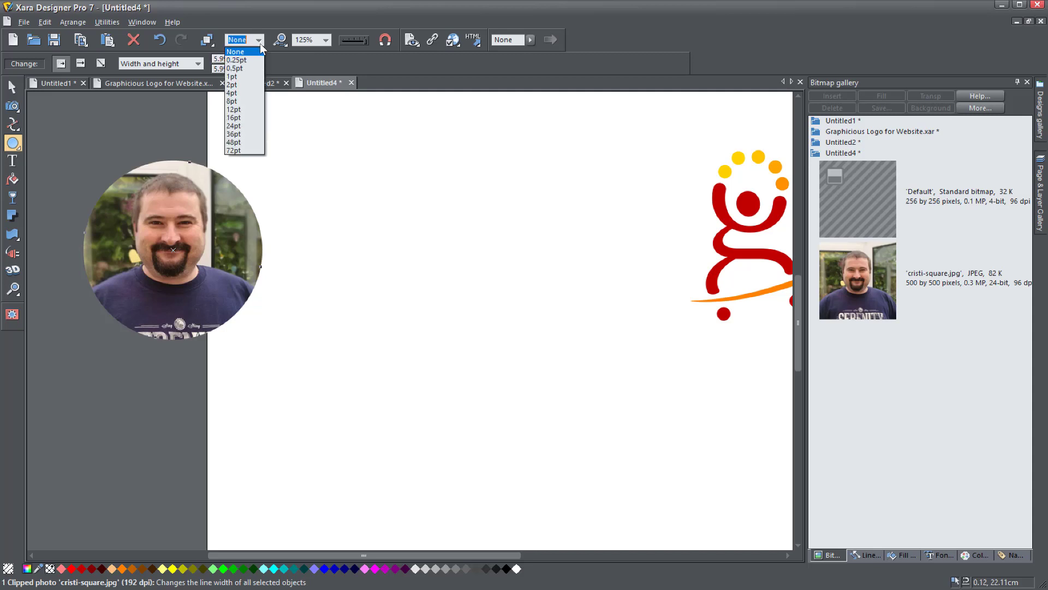
left_click(231, 101)
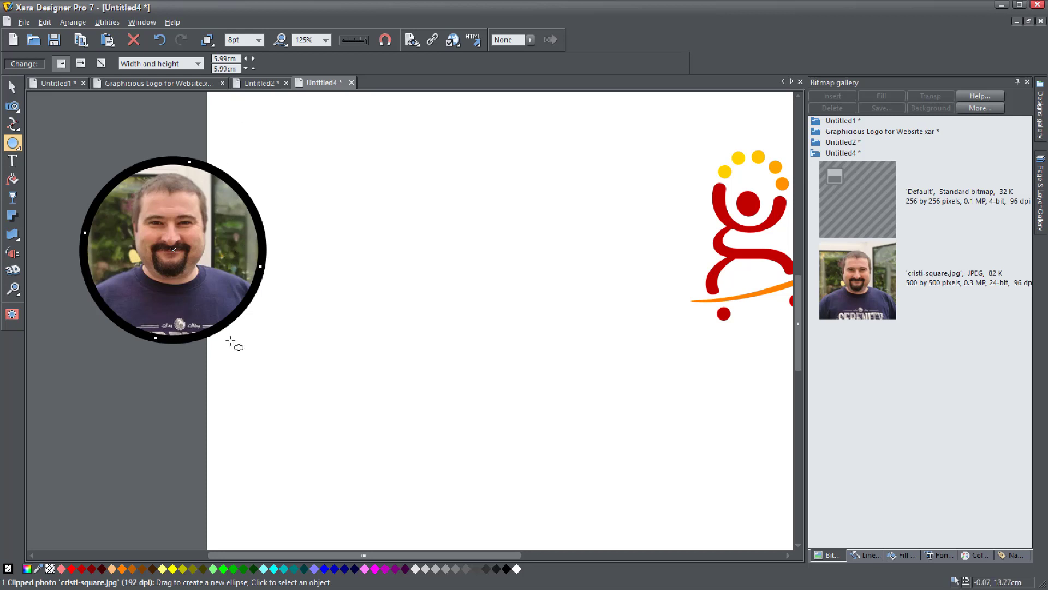
left_click(12, 87)
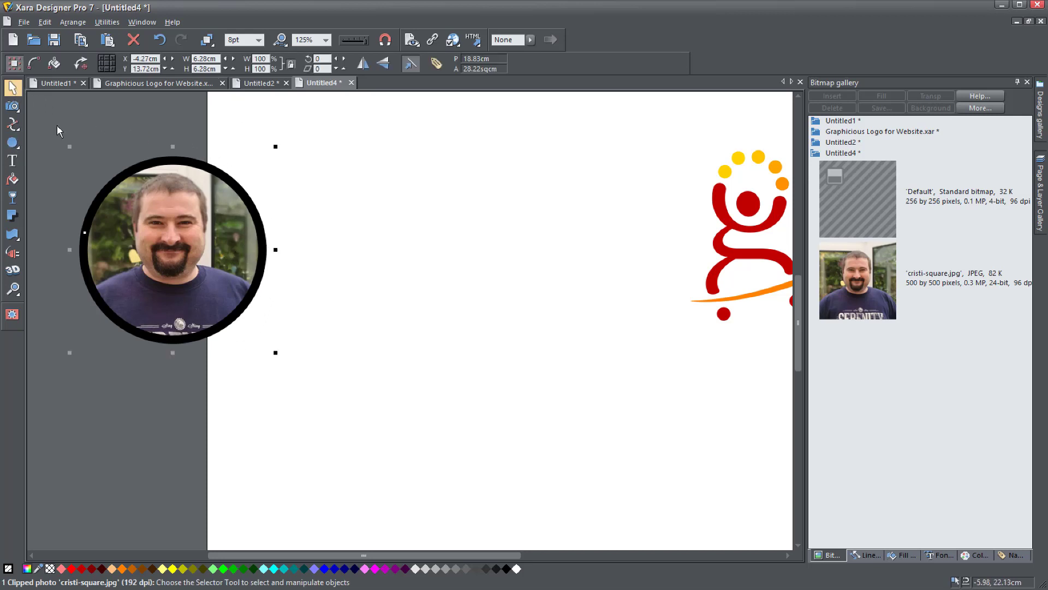
left_click_drag(178, 218, 214, 229)
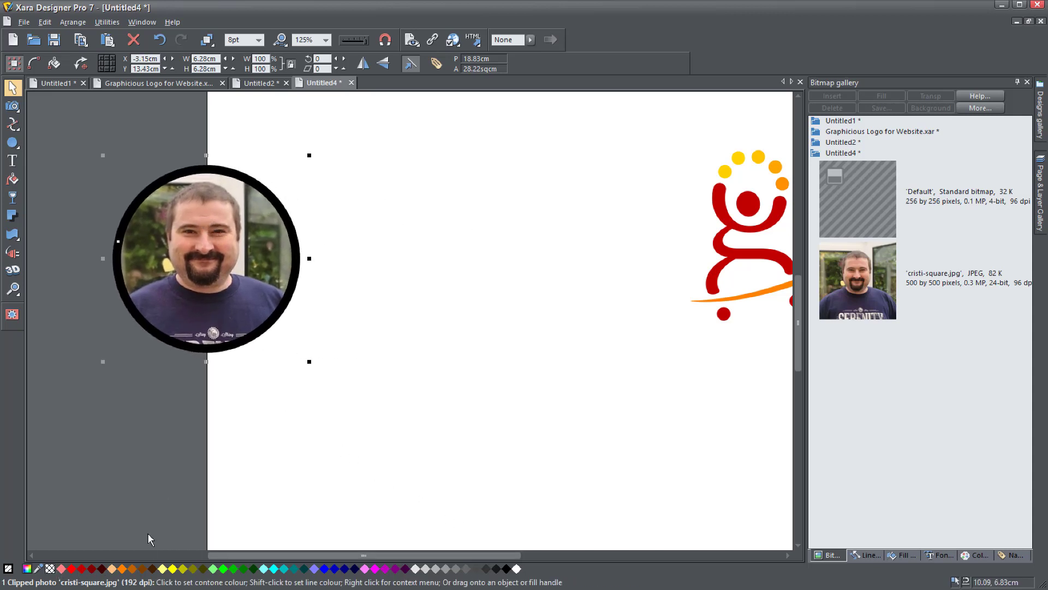
left_click_drag(208, 274, 204, 272)
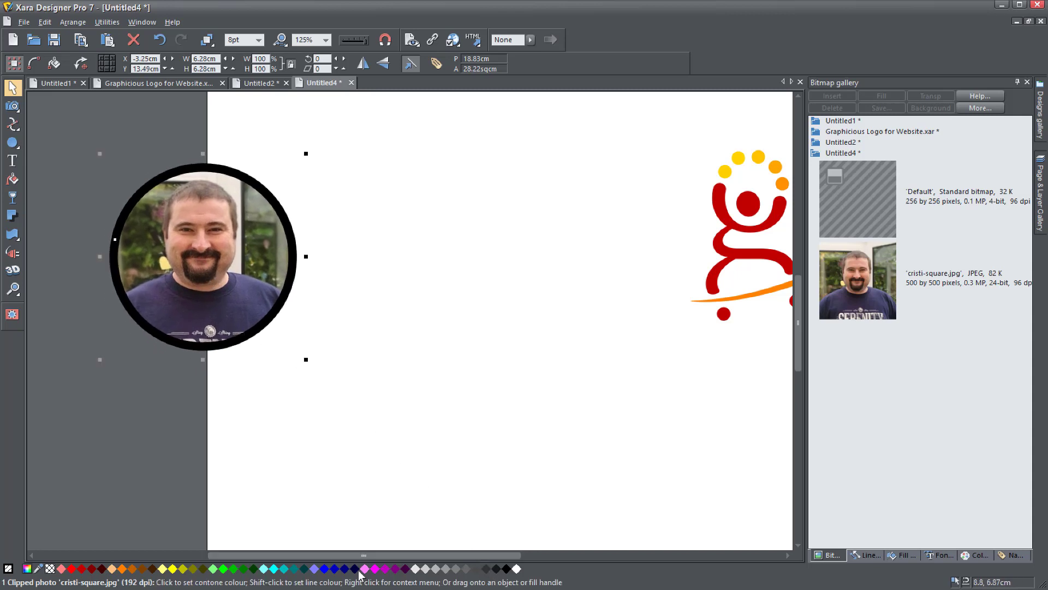
Set the circular photo's outline colour to white from the palette
right_click(516, 570)
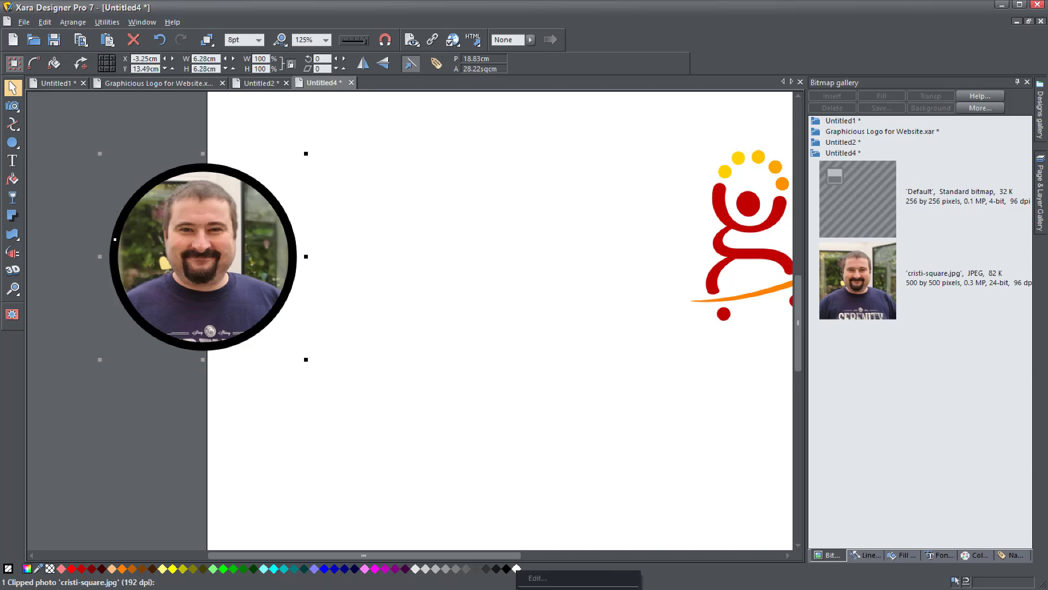
left_click(549, 508)
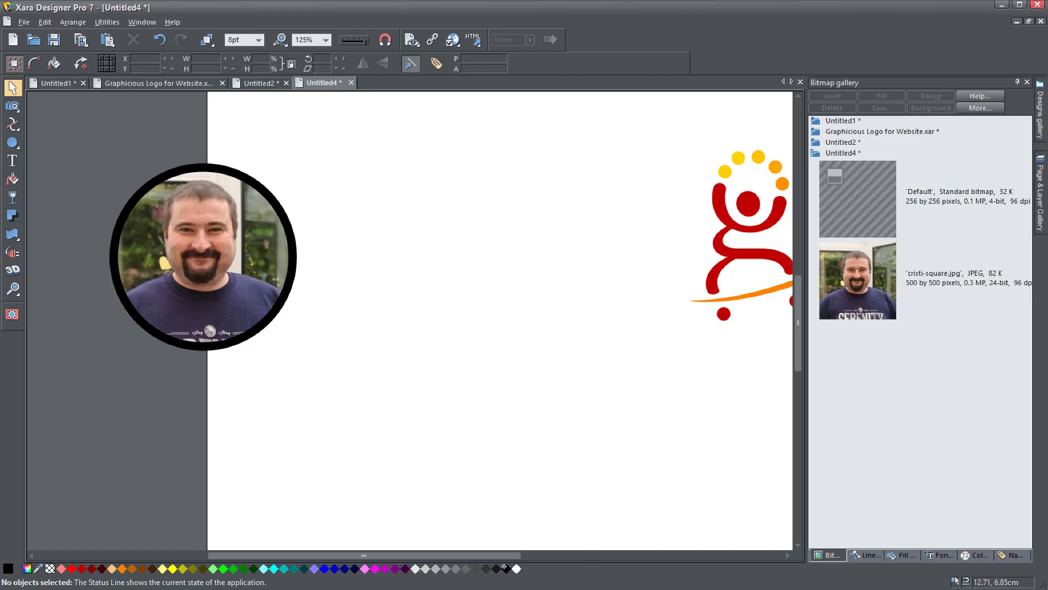
left_click_drag(583, 584, 586, 454)
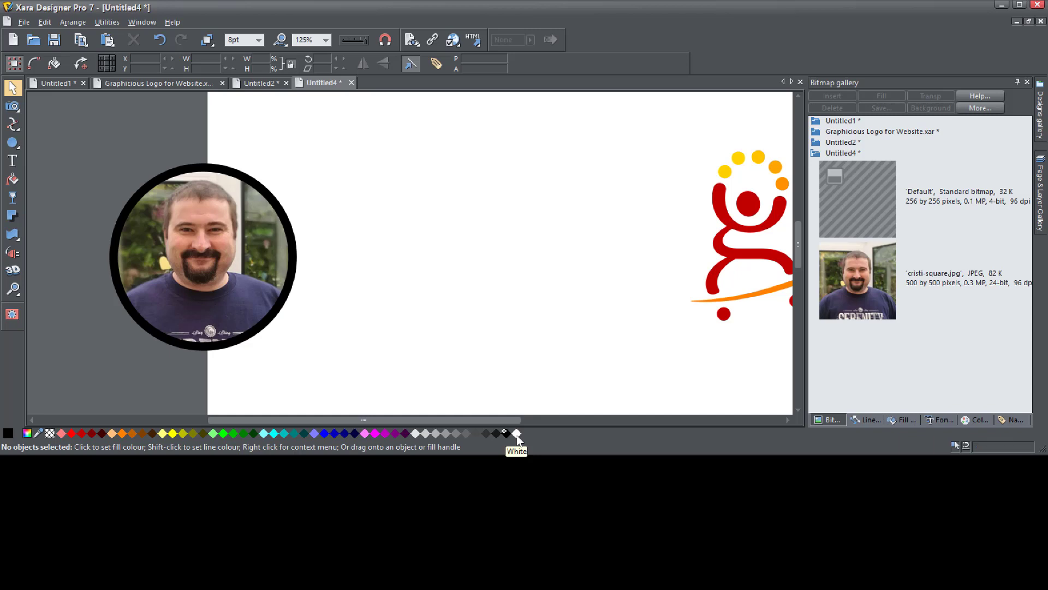
left_click(256, 255)
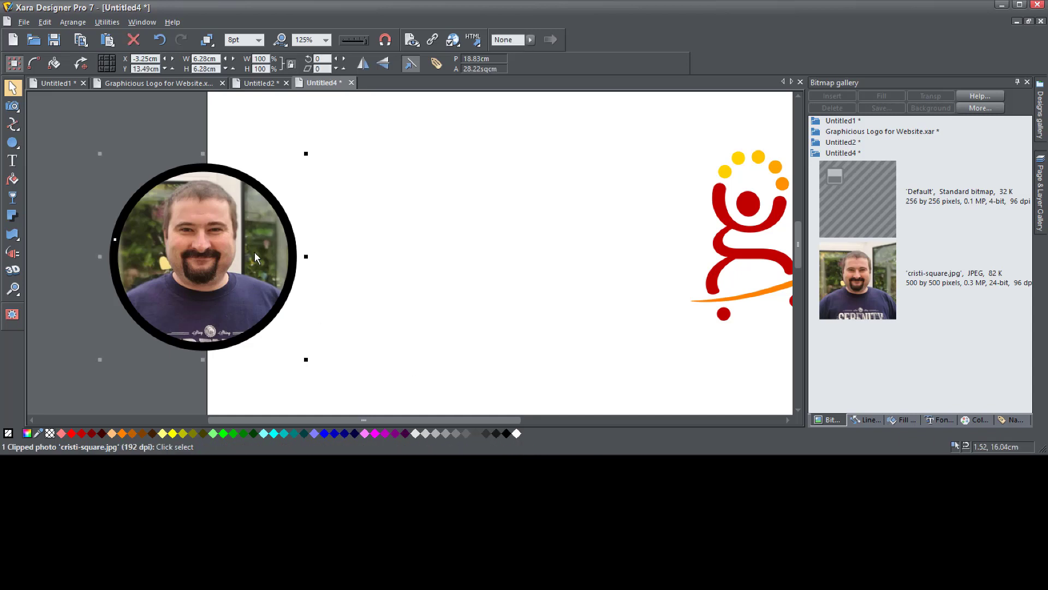
right_click(516, 433)
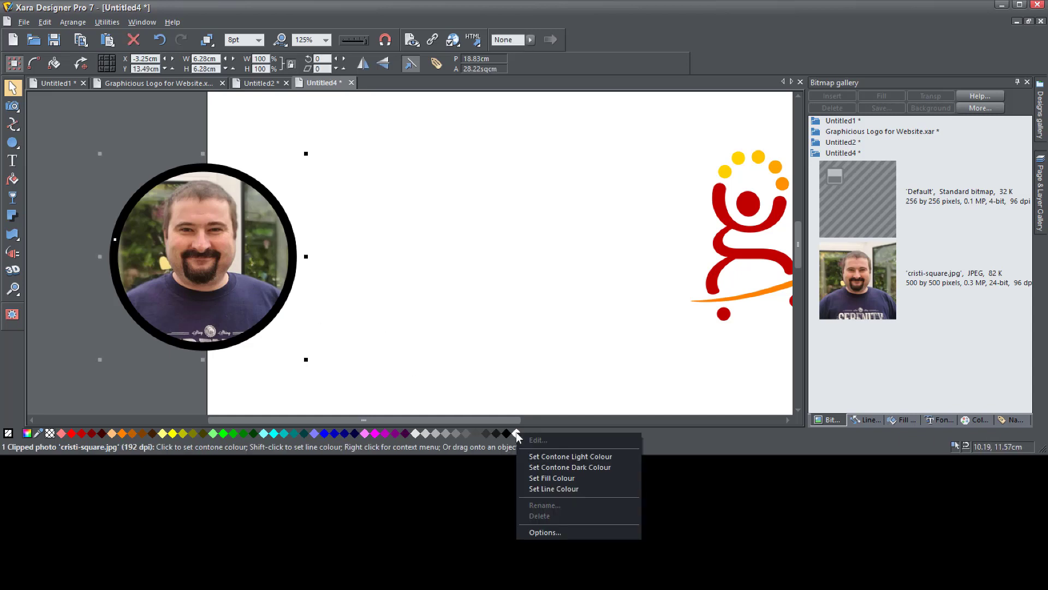
left_click(562, 489)
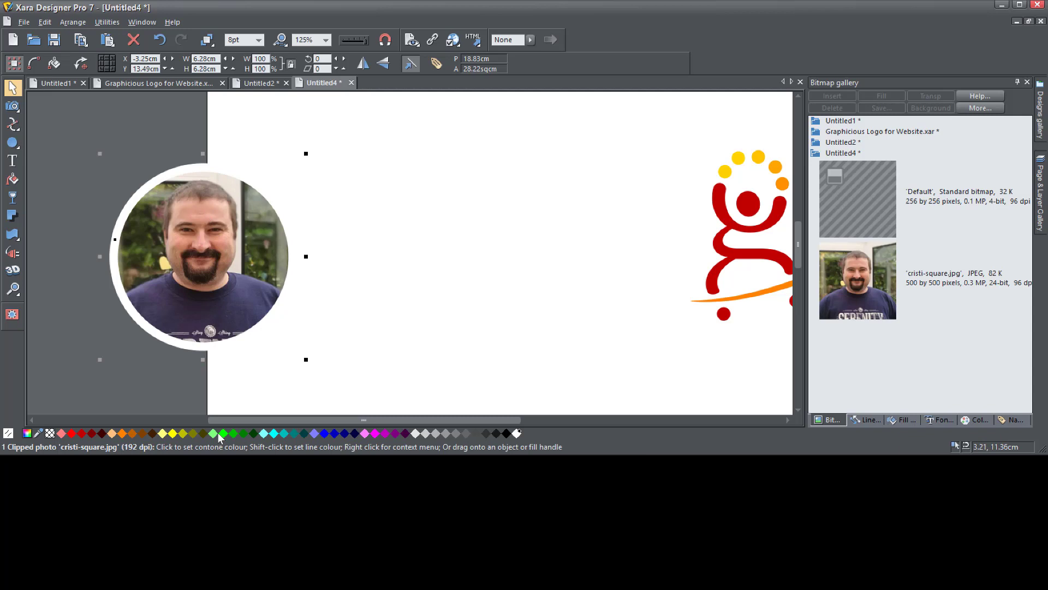
Try cyan and purple outlines on the photo, then settle back on white
right_click(264, 433)
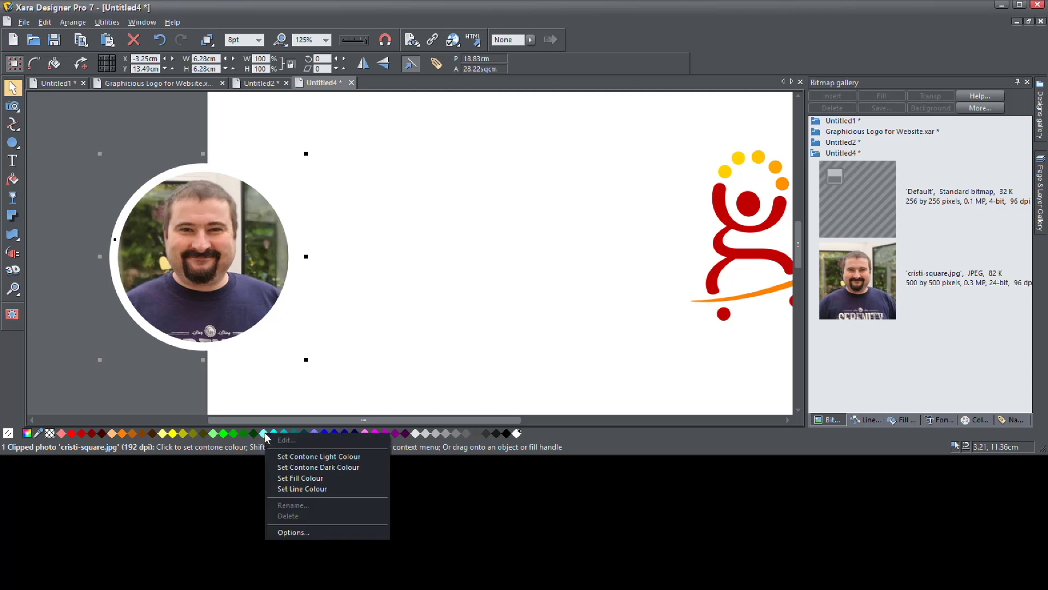
left_click(292, 488)
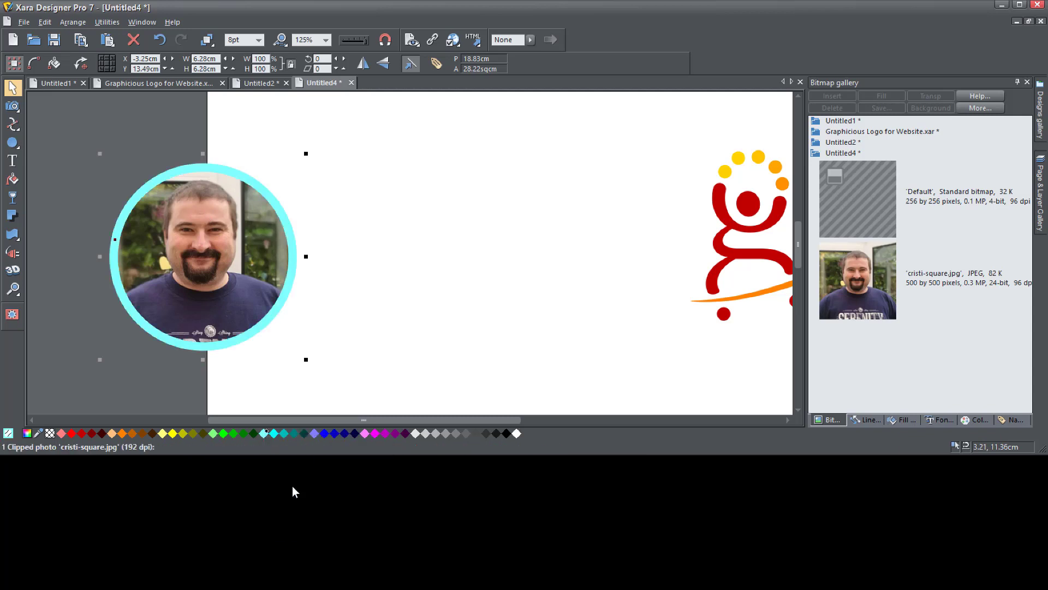
right_click(395, 433)
left_click(417, 487)
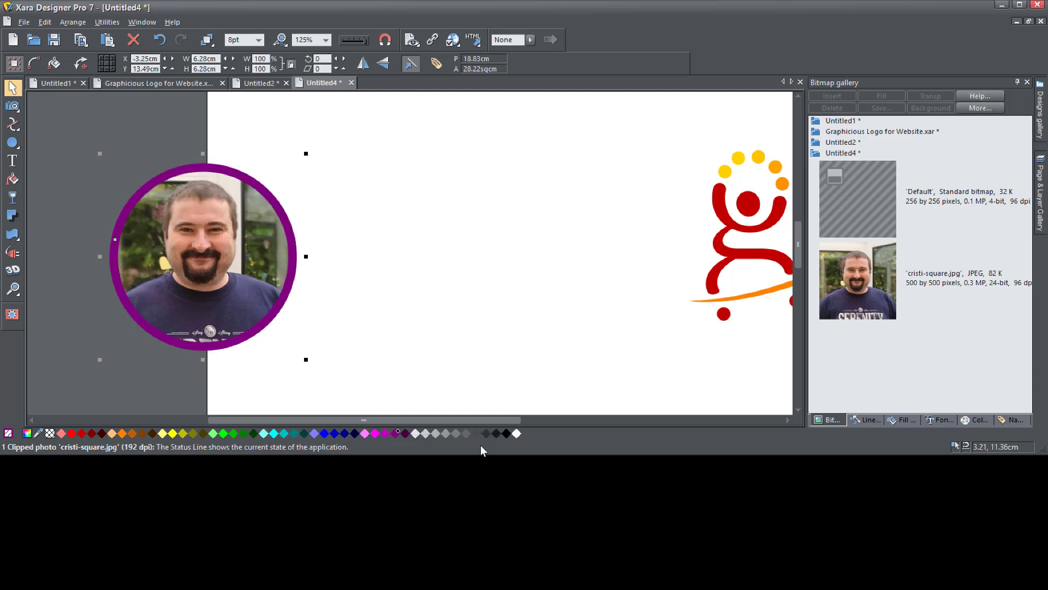
right_click(516, 433)
left_click(539, 489)
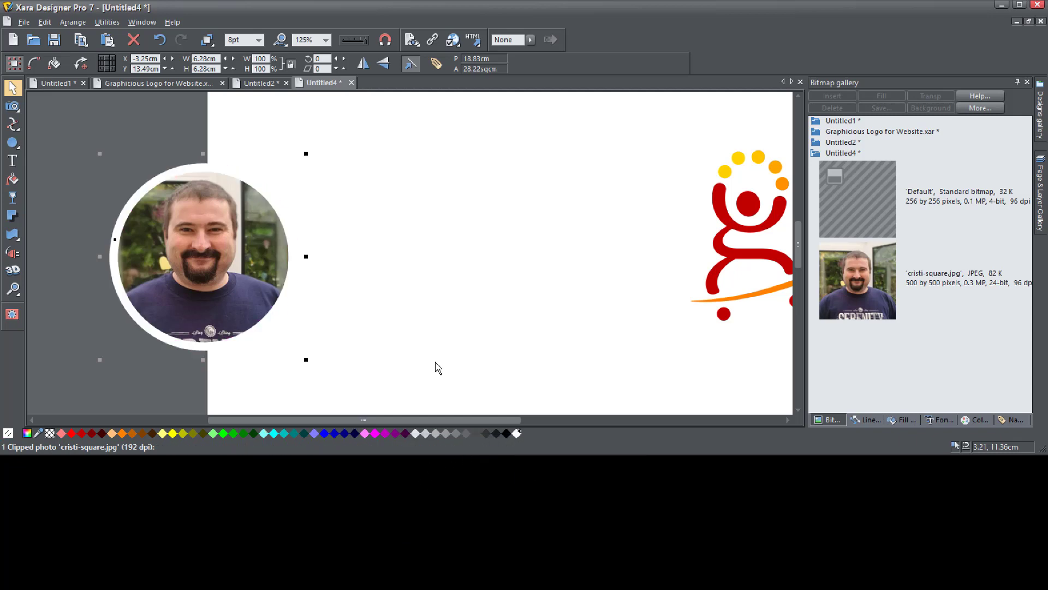
mouse_move(211, 257)
left_mouse_down()
mouse_move(145, 218)
mouse_move(247, 247)
mouse_move(202, 232)
mouse_move(182, 240)
mouse_move(216, 220)
mouse_move(210, 240)
mouse_move(230, 261)
mouse_move(215, 267)
left_mouse_up()
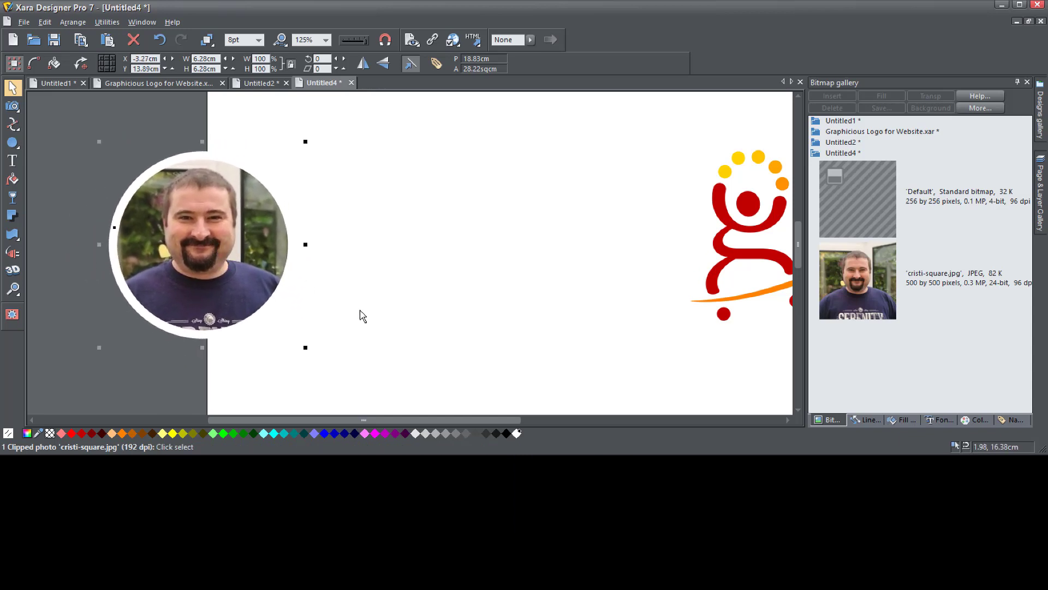
Move the white-outlined photo onto the page, resize it to about 4.52 cm, and place it lower left
left_click_drag(571, 453, 560, 587)
left_click(196, 259)
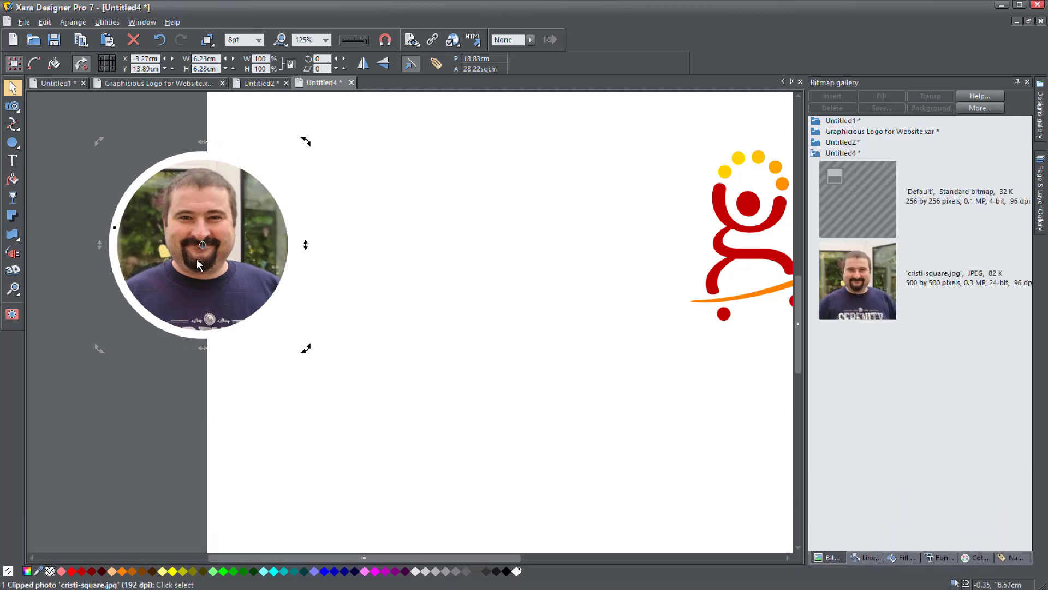
left_click_drag(196, 258, 421, 296)
left_click_drag(436, 351, 230, 356)
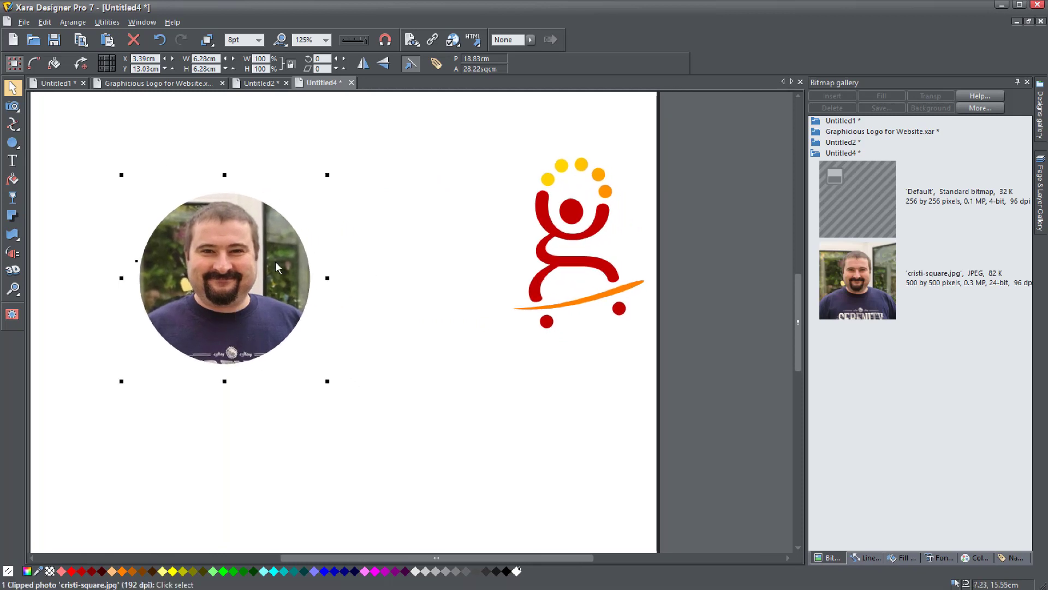
left_click_drag(327, 175, 274, 229)
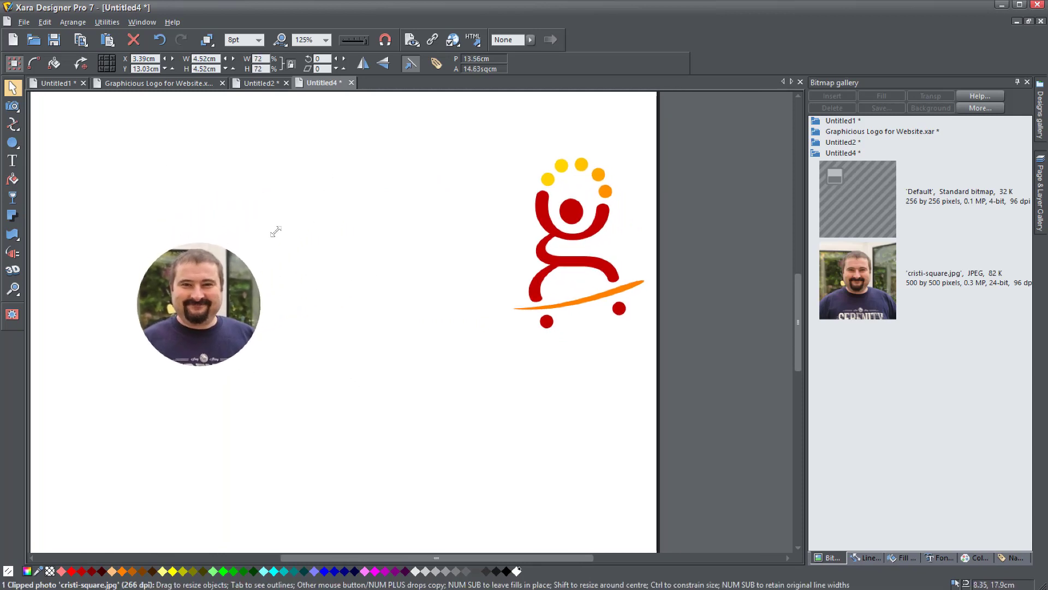
left_click_drag(241, 328, 267, 343)
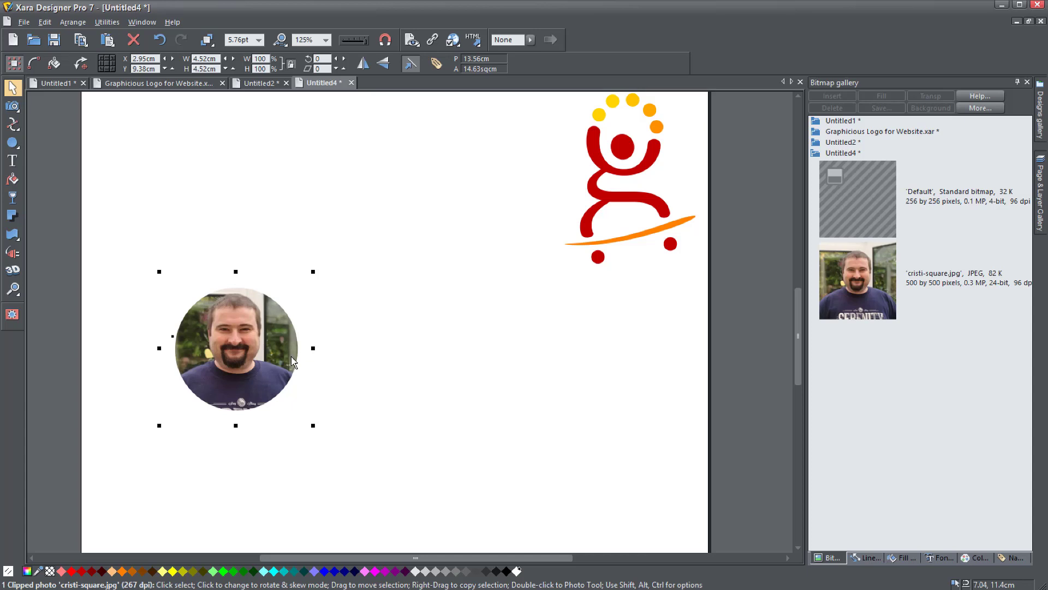
left_click_drag(236, 358, 228, 369)
left_click(190, 241)
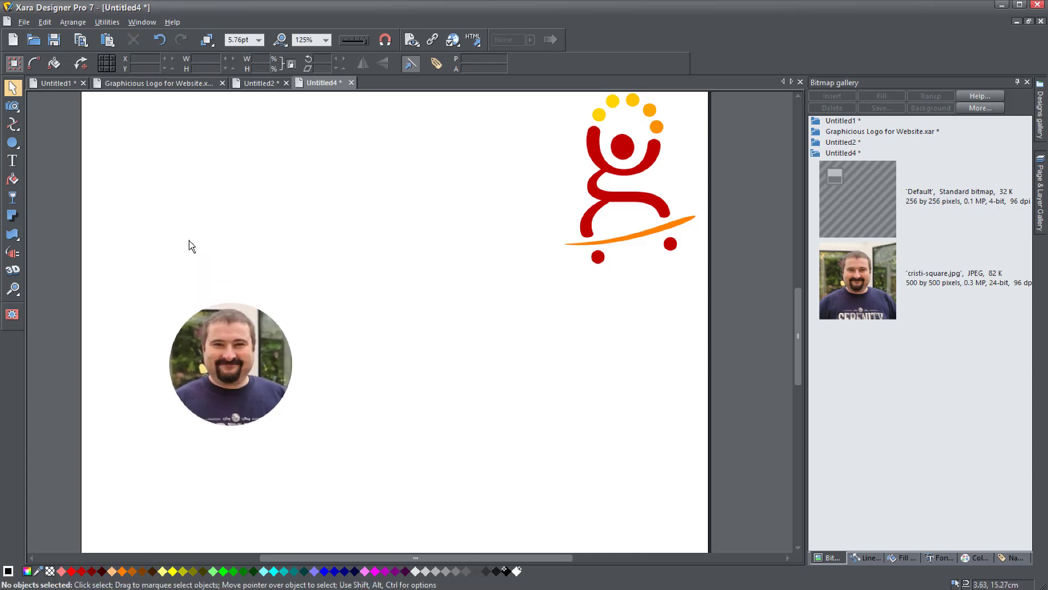
mouse_move(15, 148)
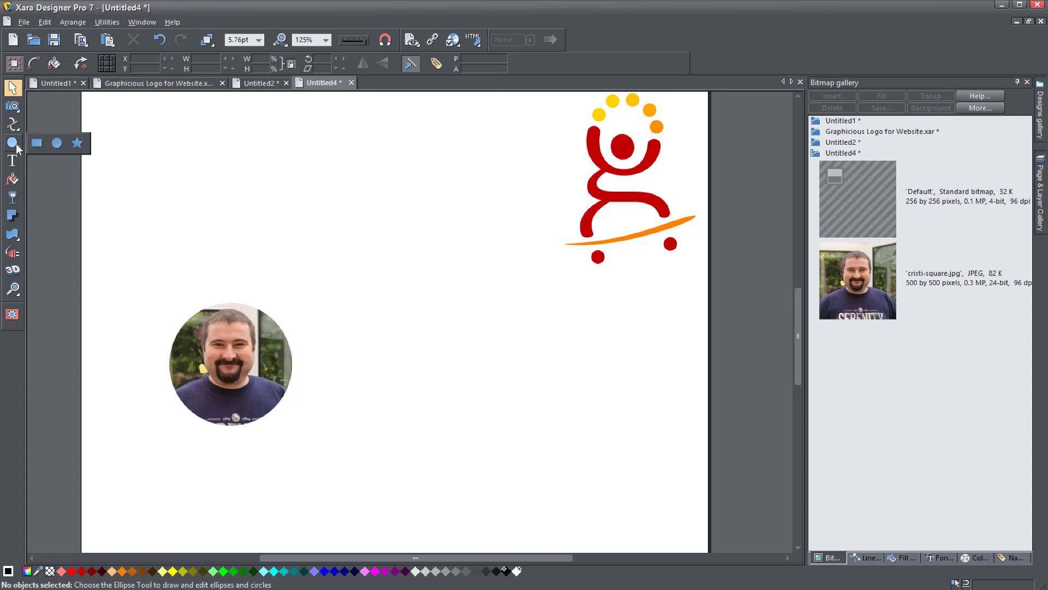
Draw a black rounded rectangle about 18.22 × 4.89 cm across the photo and put it to the back
left_click(37, 142)
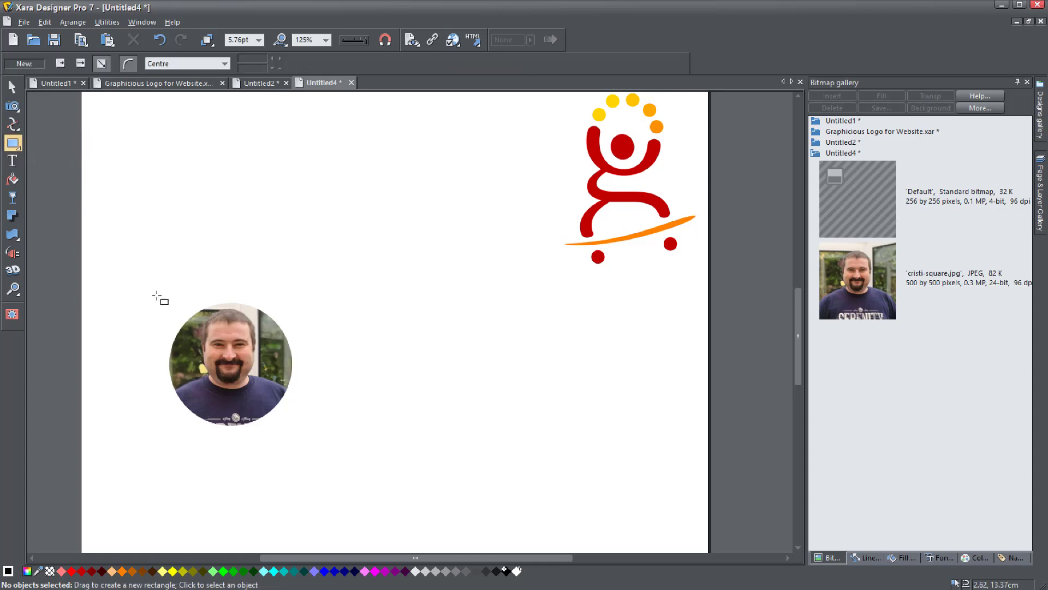
left_click_drag(155, 293, 699, 437)
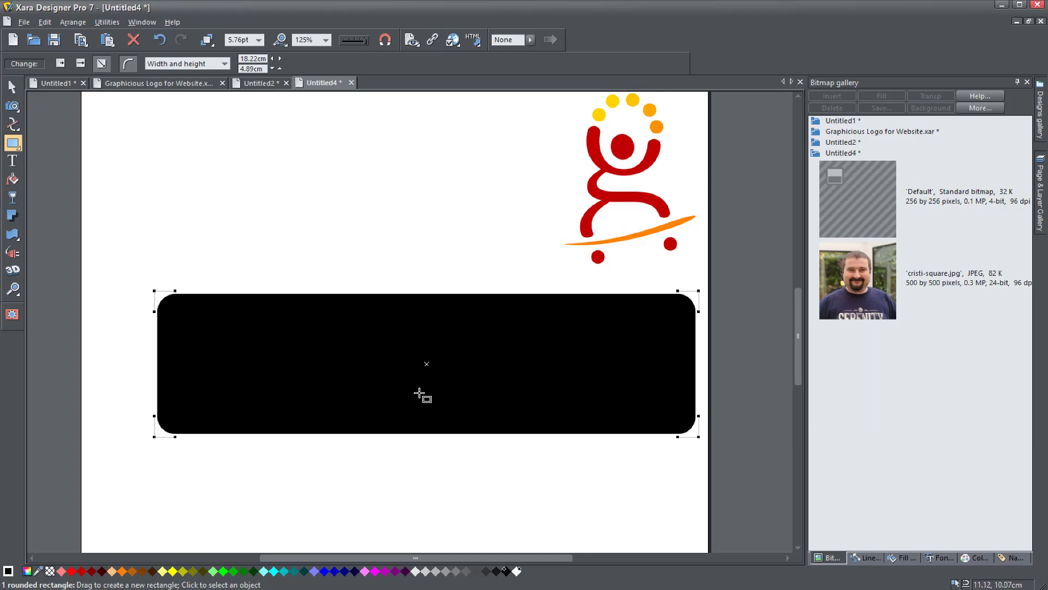
right_click(469, 338)
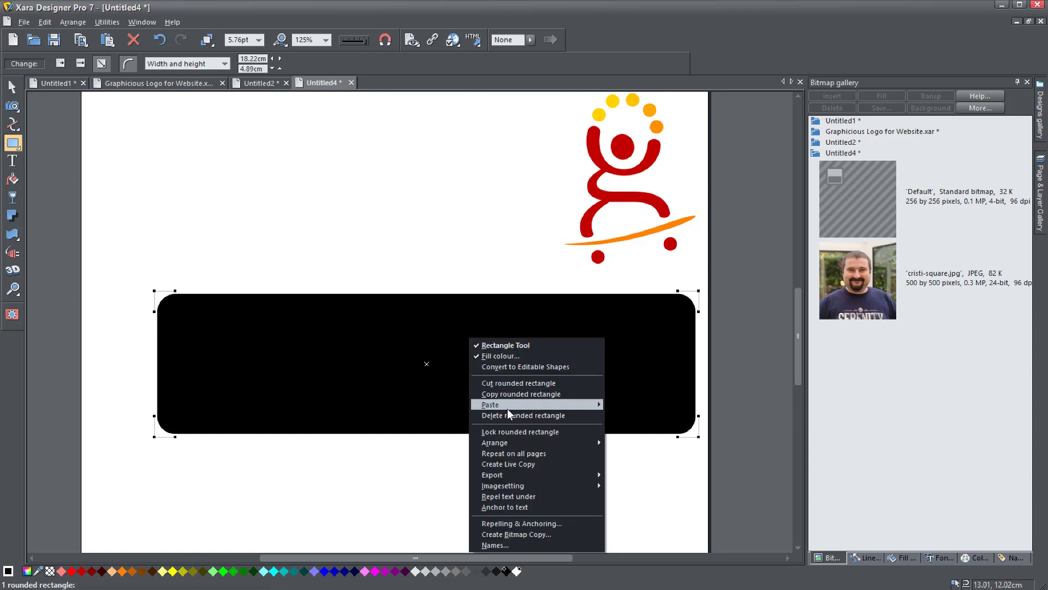
mouse_move(540, 442)
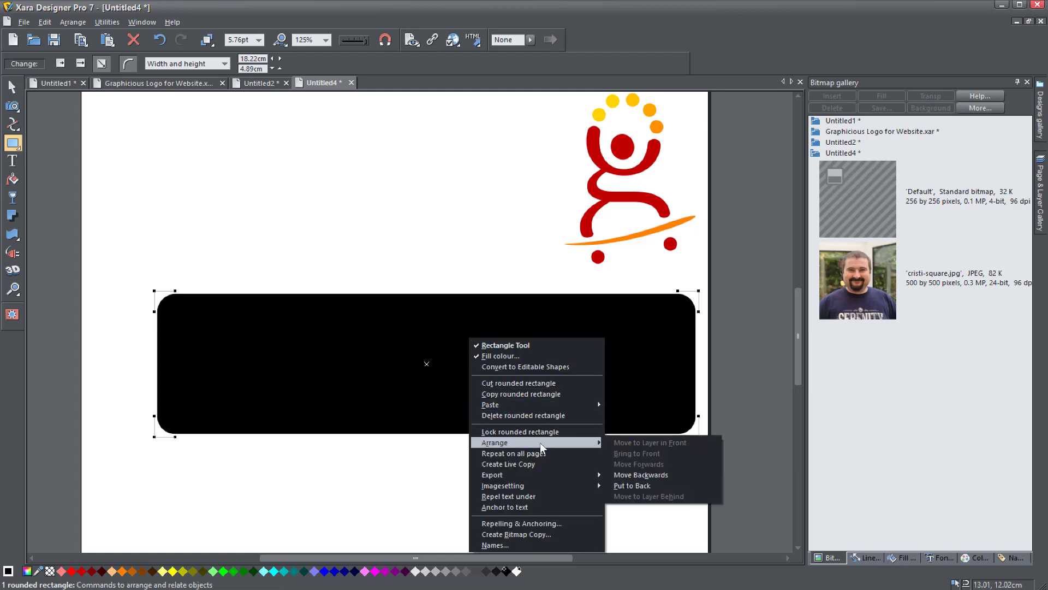
left_click(643, 486)
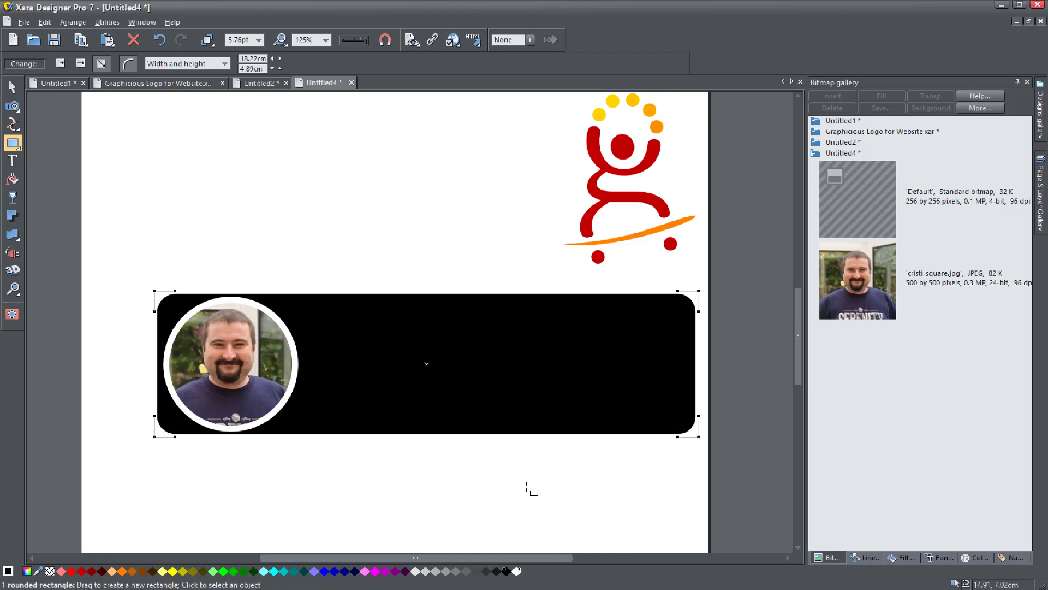
Stretch the black banner left and upward to about 18.52 × 5.23 cm
key("F2")
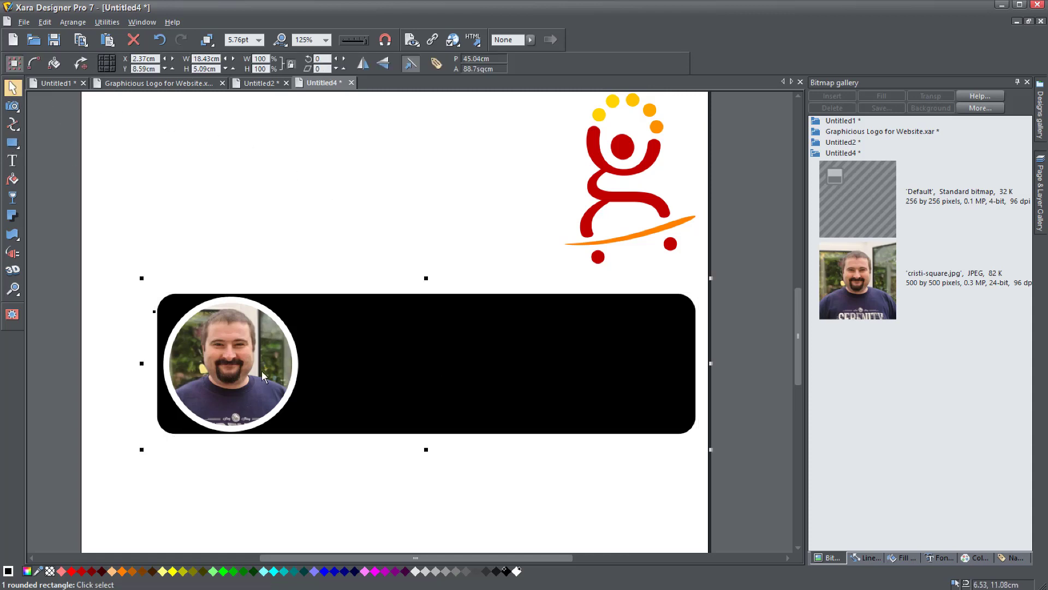
left_click(241, 373)
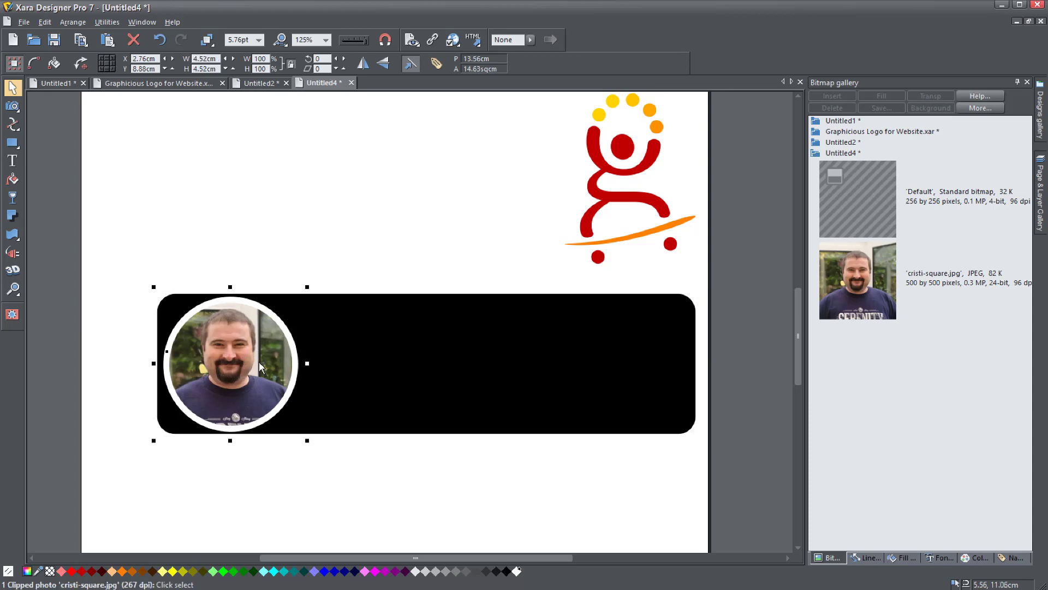
left_click(400, 348)
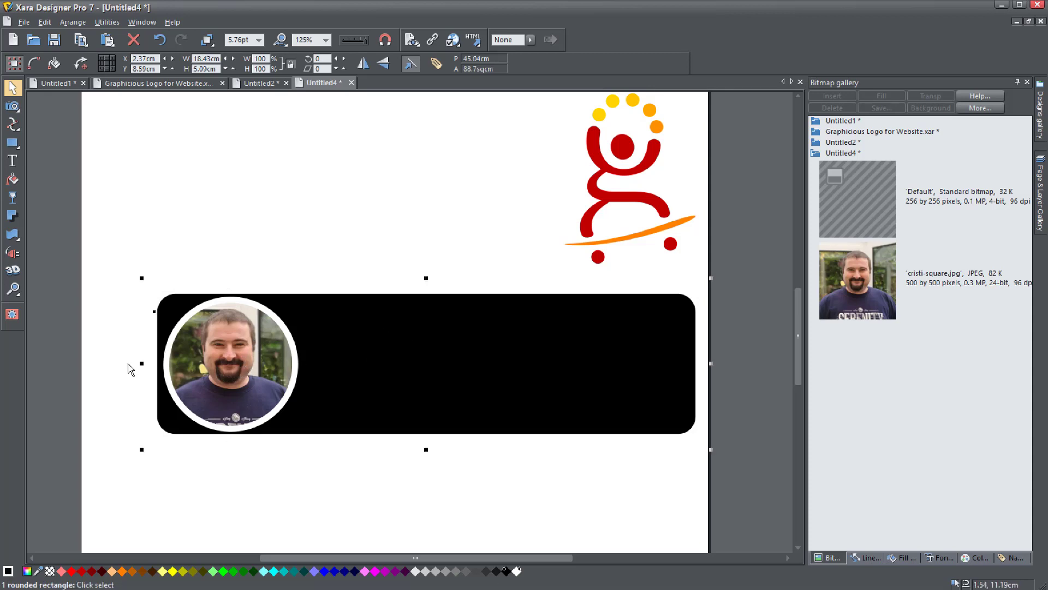
mouse_move(141, 363)
left_mouse_down()
mouse_move(122, 365)
mouse_move(131, 364)
left_mouse_up()
left_click_drag(422, 279, 421, 273)
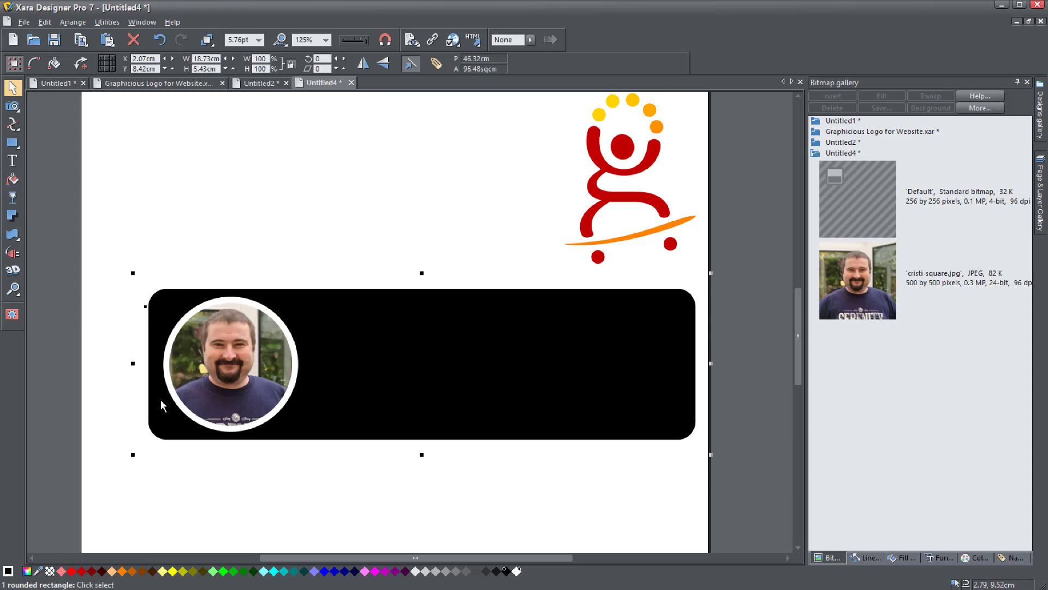
left_click(359, 371)
left_click(13, 144)
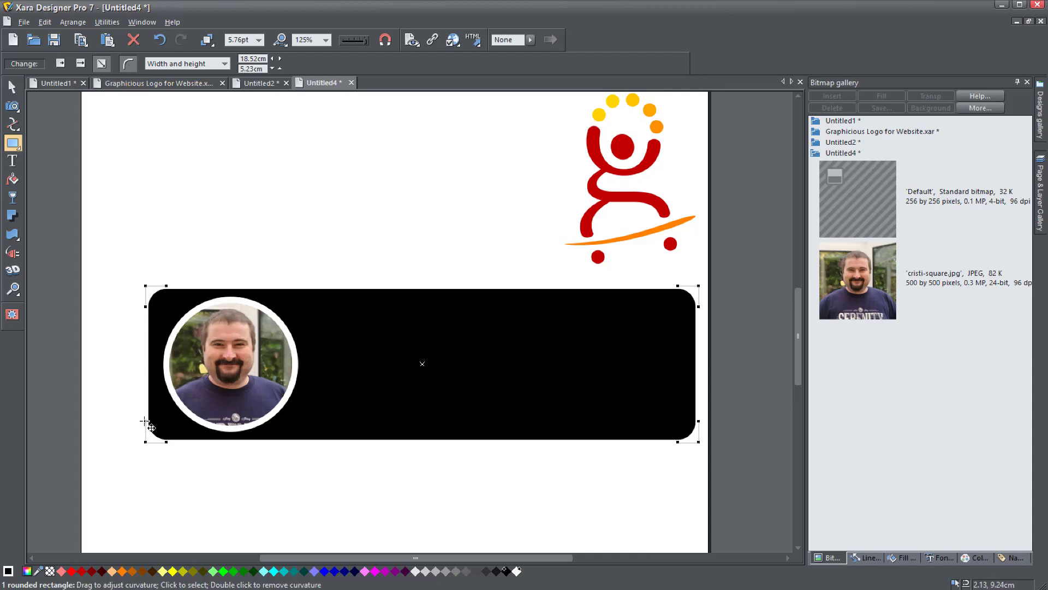
Round the banner's ends into a pill shape with corner curvature 0.71
scroll(164, 295, "up", 4)
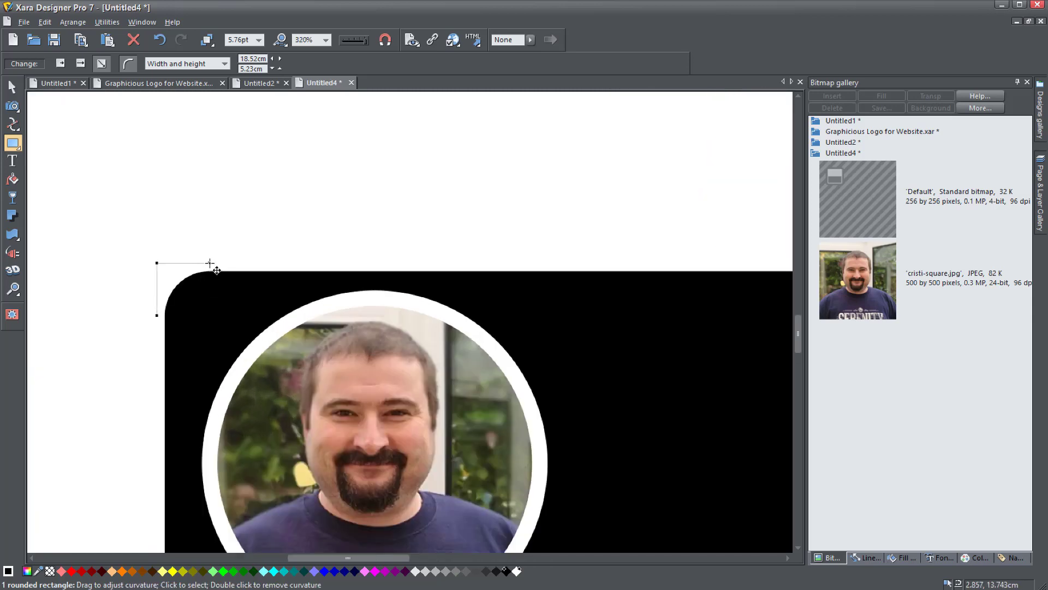
mouse_move(211, 269)
left_mouse_down()
mouse_move(301, 267)
mouse_move(244, 267)
mouse_move(300, 269)
mouse_move(257, 268)
left_mouse_up()
scroll(244, 339, "down", 2, "ctrl")
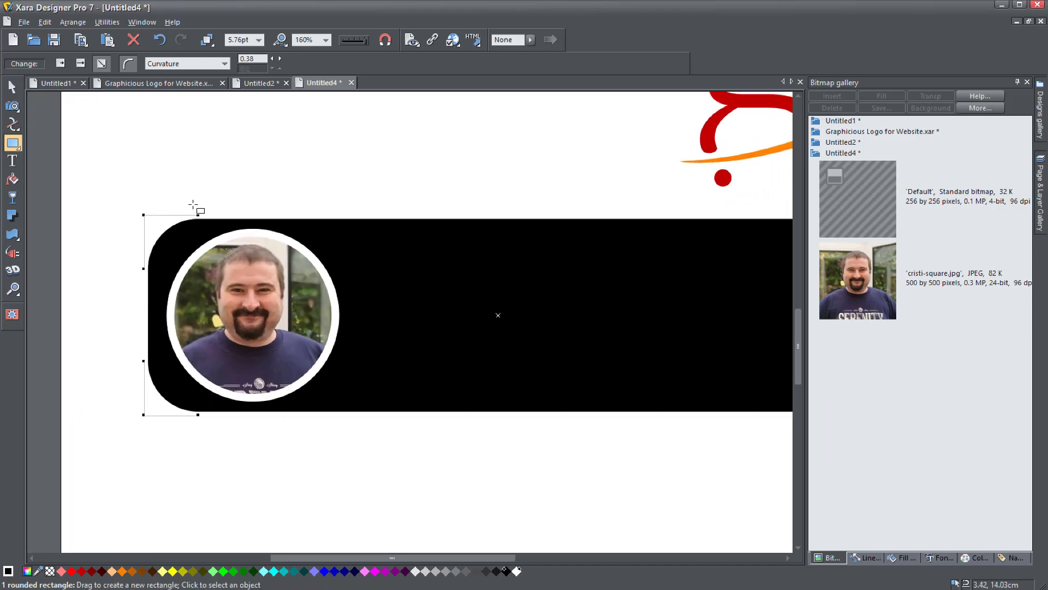
left_click_drag(198, 216, 243, 229)
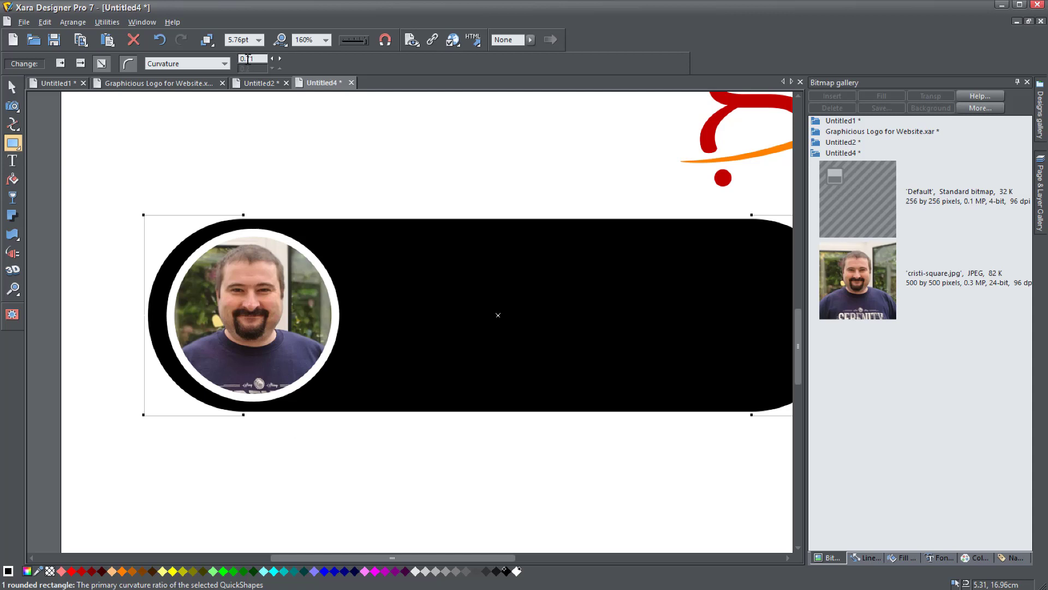
left_click(271, 58)
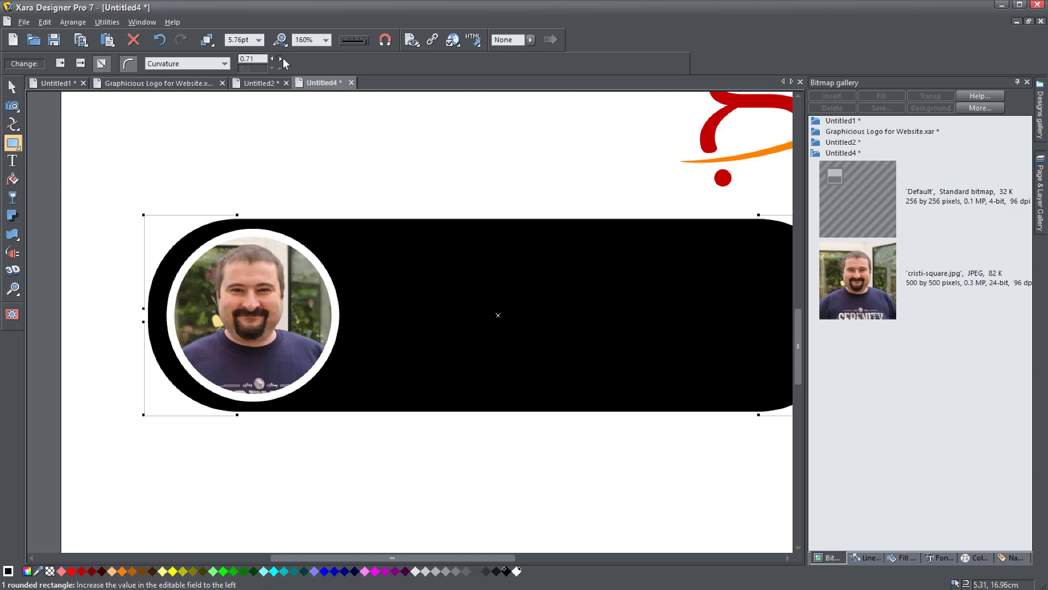
left_click(282, 58)
left_click(272, 59)
left_click(281, 59)
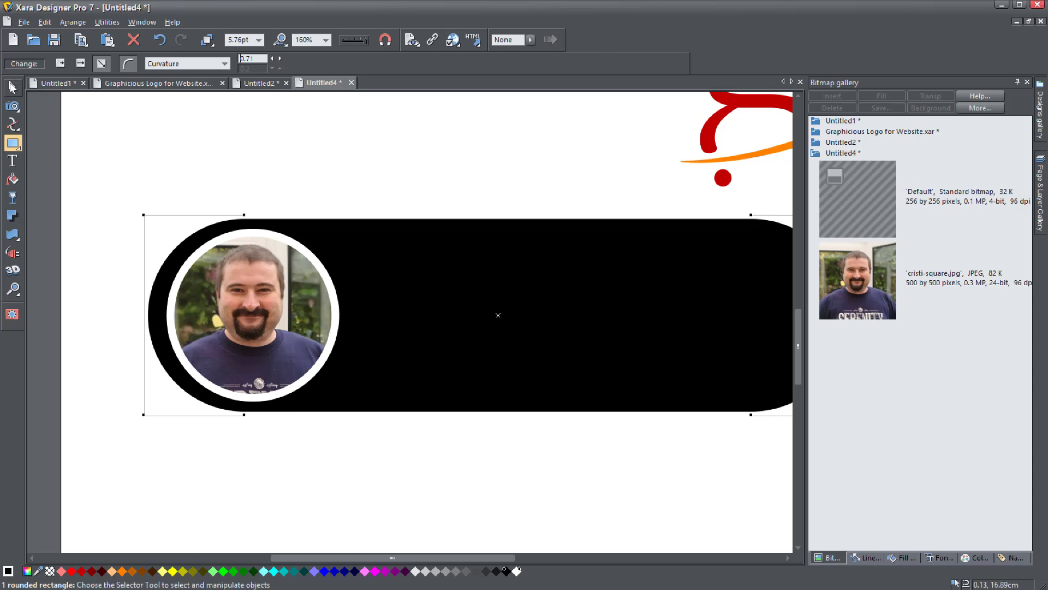
Nudge the circular photo left to about X 2.63 cm, Y 8.88 cm inside the rounded end
left_click(12, 88)
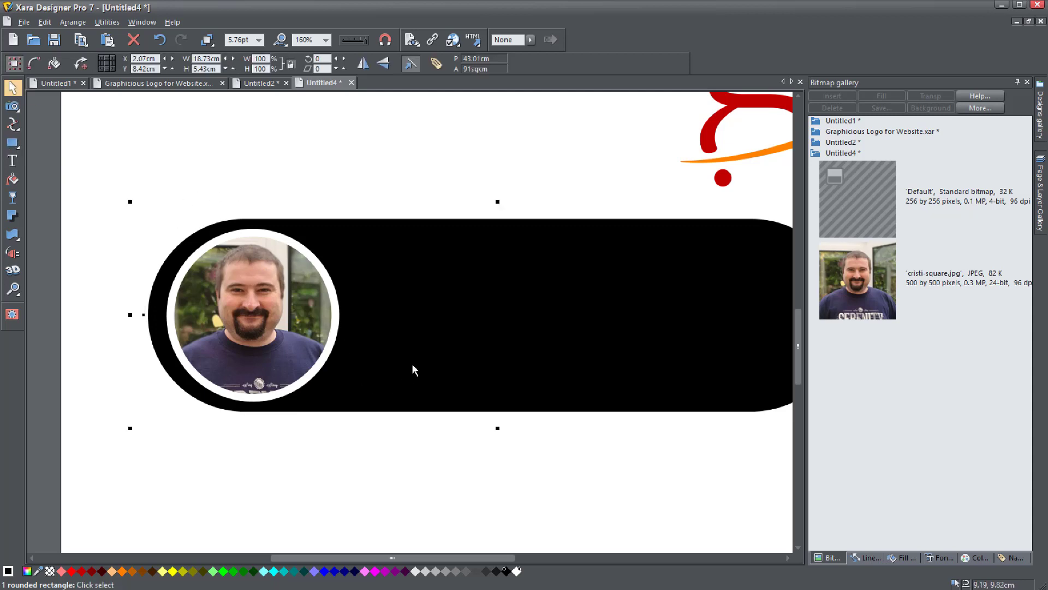
left_click(321, 338)
left_click_drag(284, 330, 275, 324)
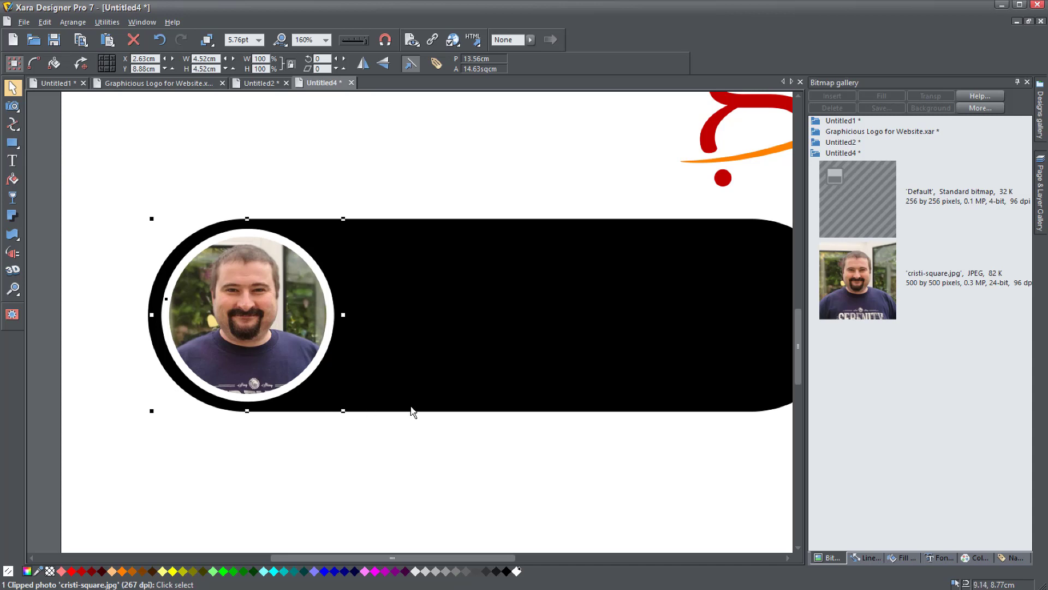
scroll(369, 452, "down", 2)
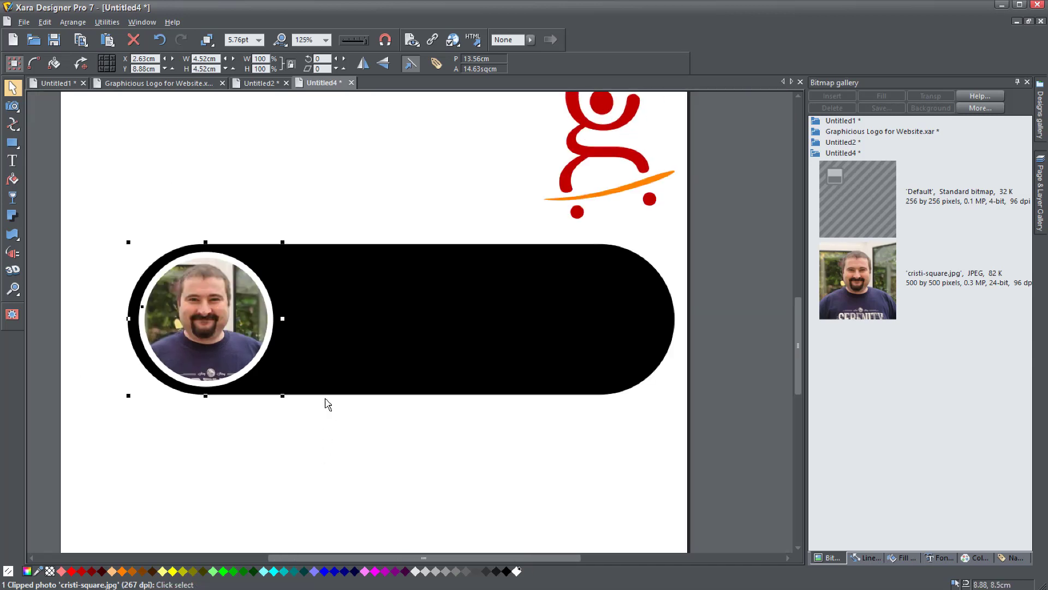
Fill the banner with light grey, undoing an accidental greyscale on the photo
left_click(417, 572)
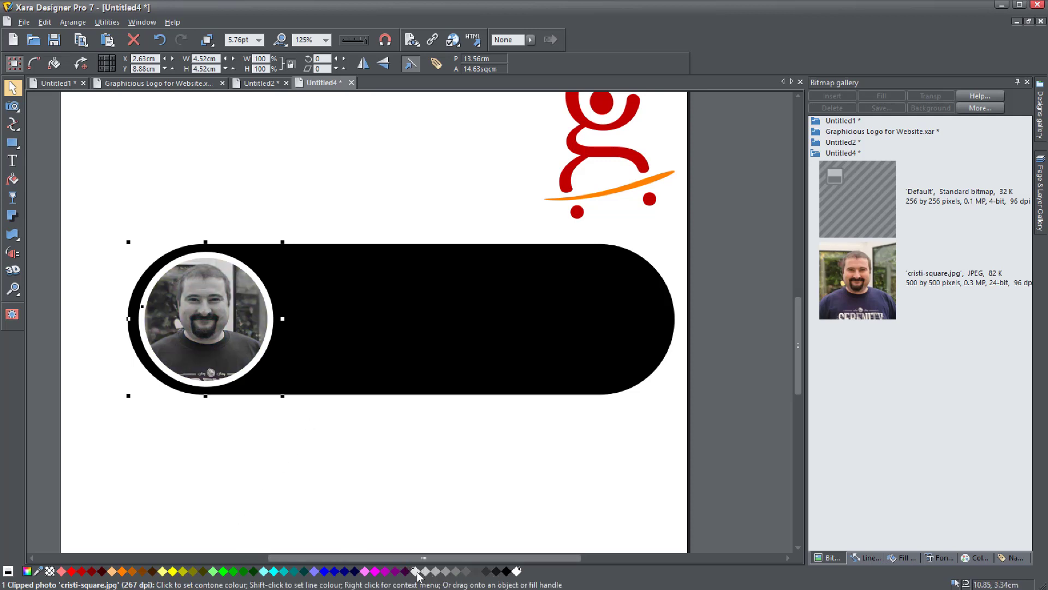
left_click(160, 41)
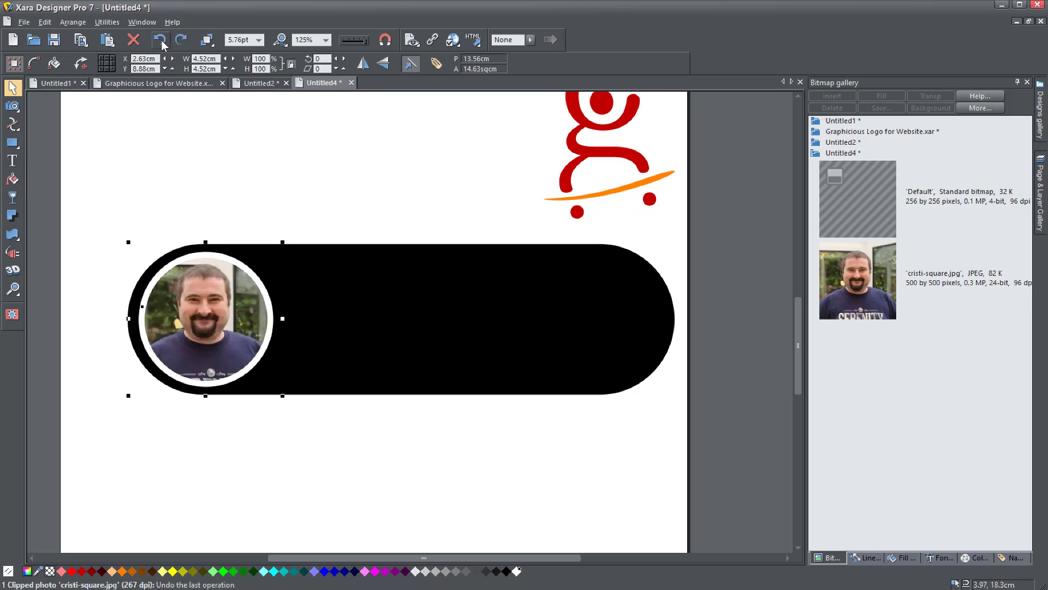
left_click(372, 286)
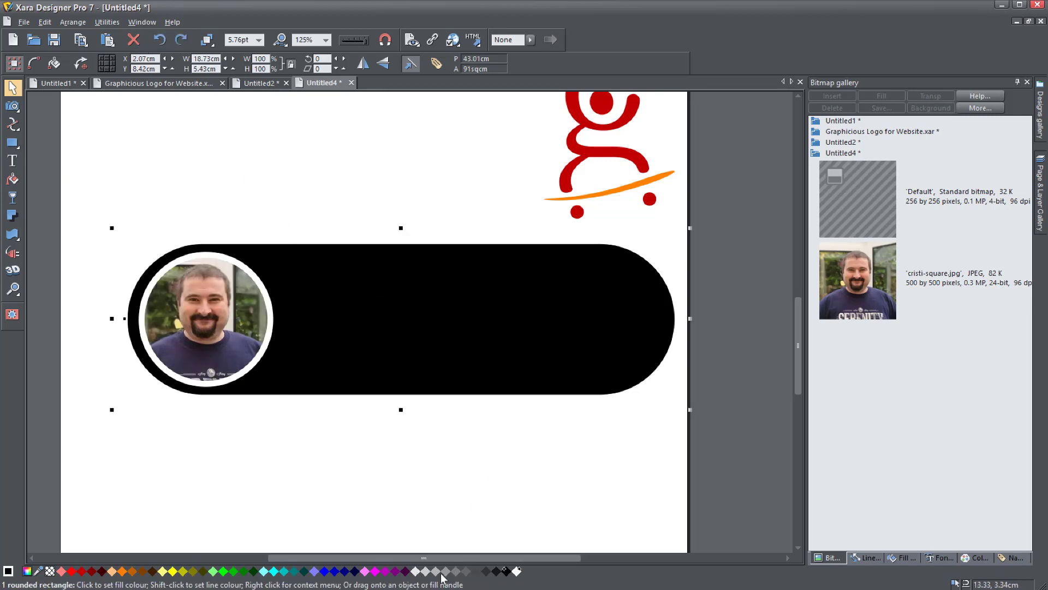
left_click(417, 572)
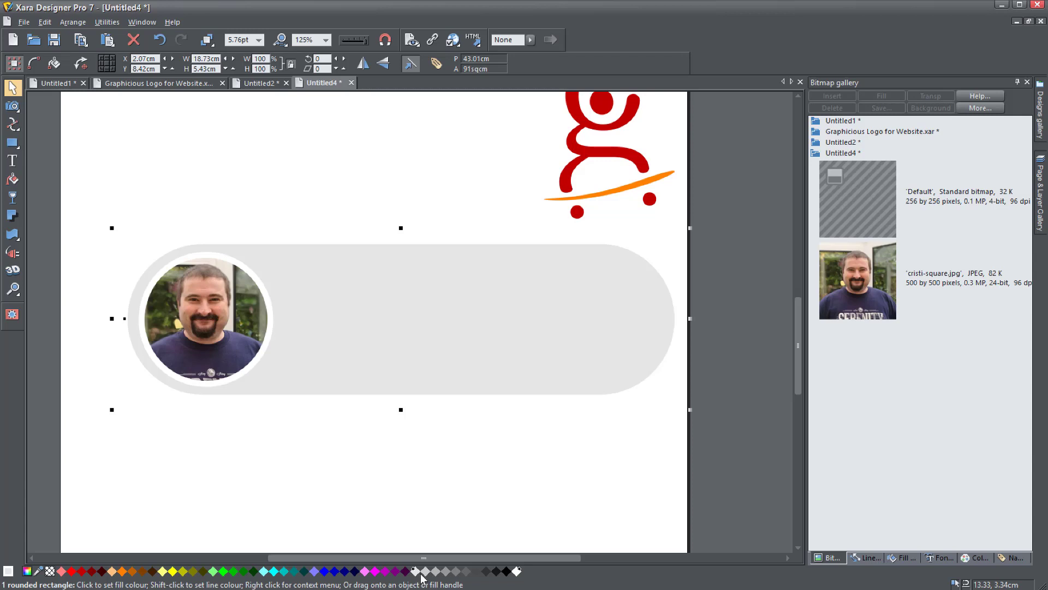
Scale the banner and photo together to 96%, about 15.61 × 4.53 cm
left_click(390, 446)
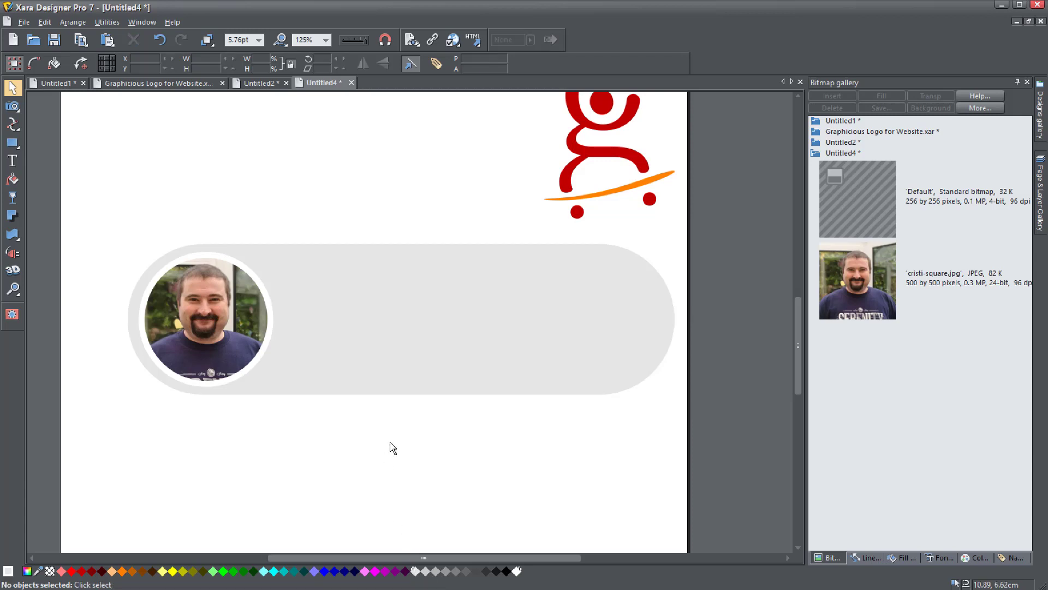
left_click_drag(391, 447, 385, 474)
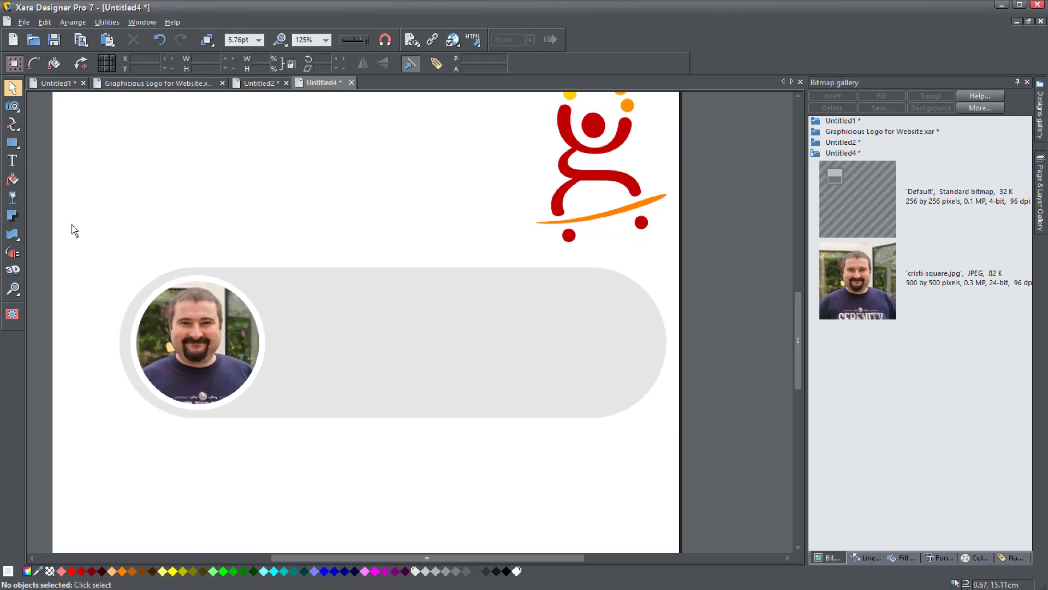
left_click_drag(75, 231, 661, 482)
left_click_drag(681, 248, 561, 297)
left_click_drag(346, 342, 437, 319)
left_click(412, 228)
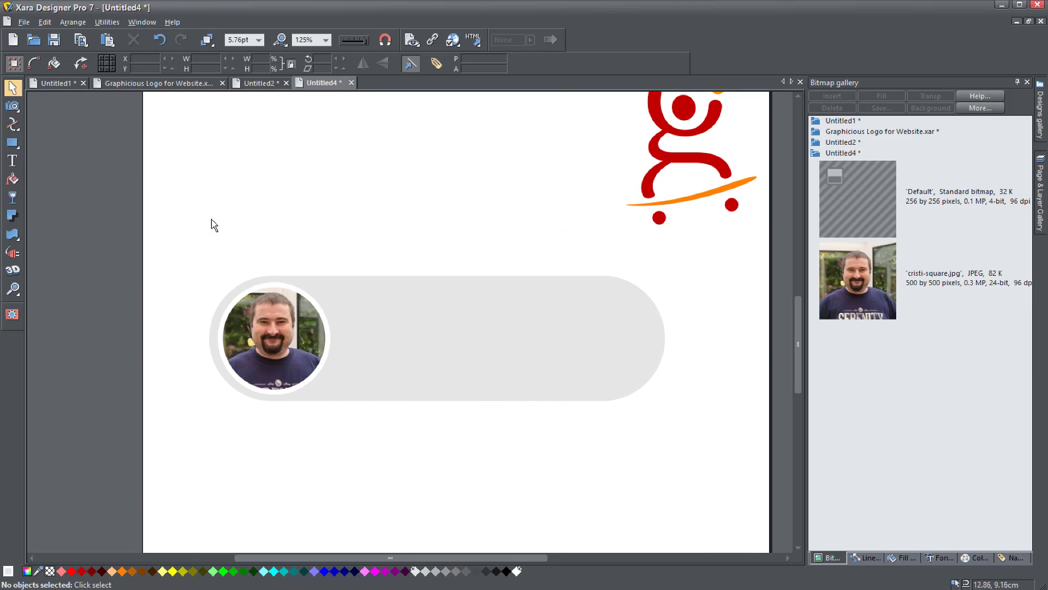
key("F8")
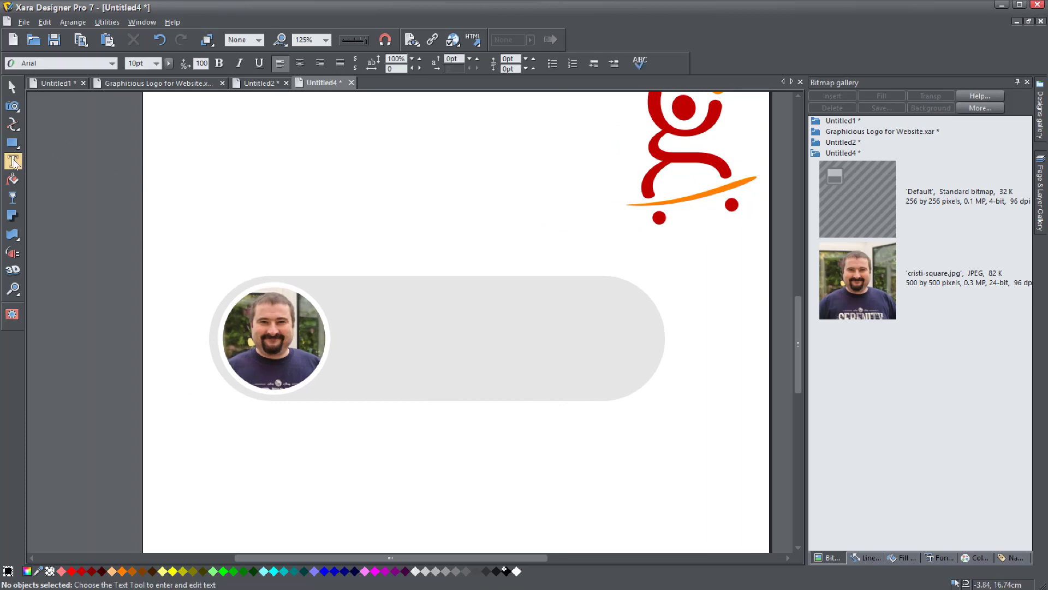
Type the person's name and website address on two lines inside the banner beside the photo
left_click(375, 315)
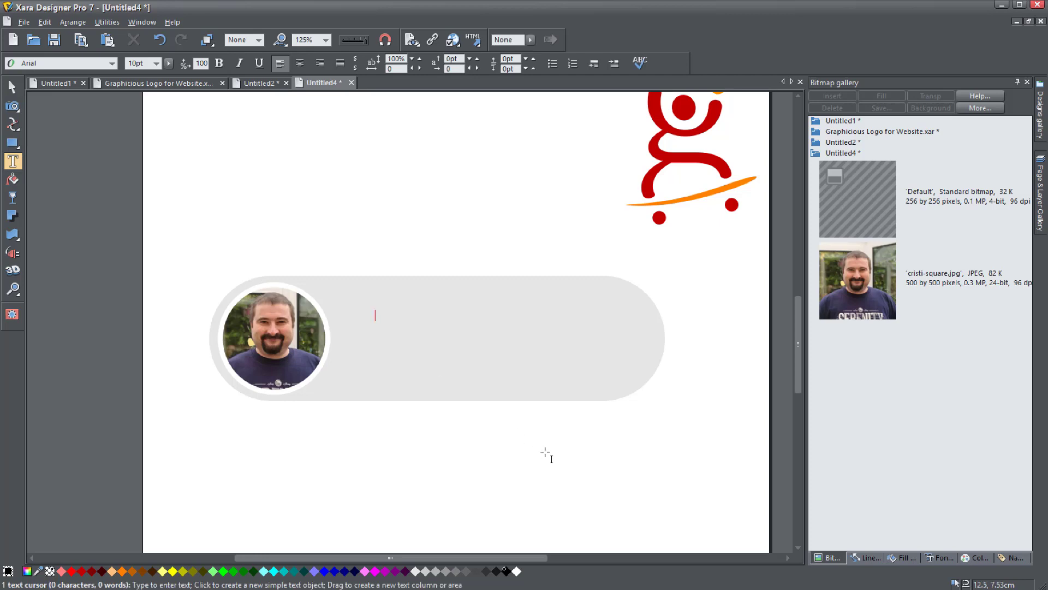
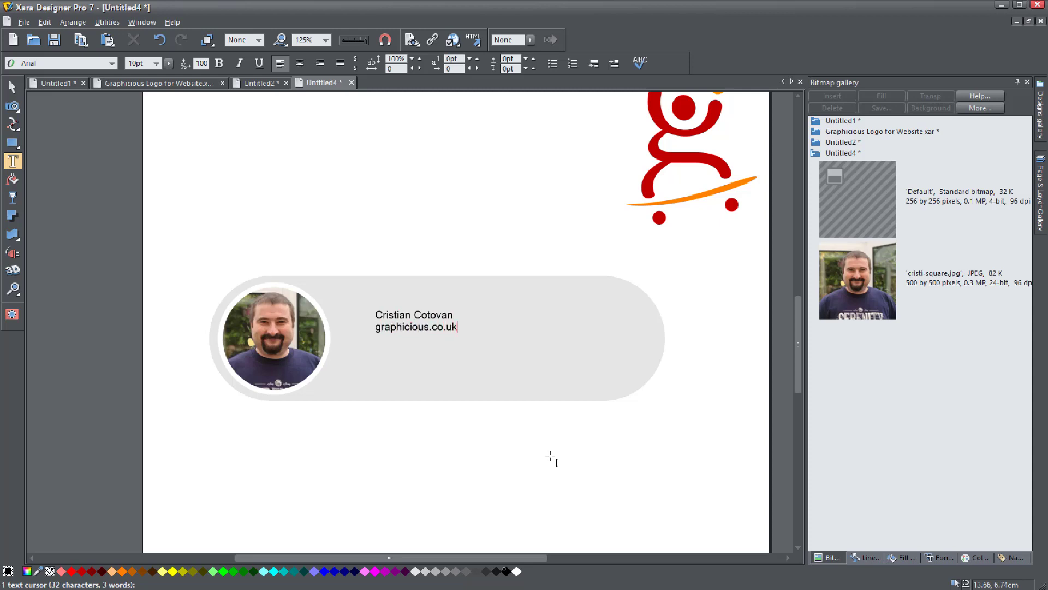
left_click(13, 88)
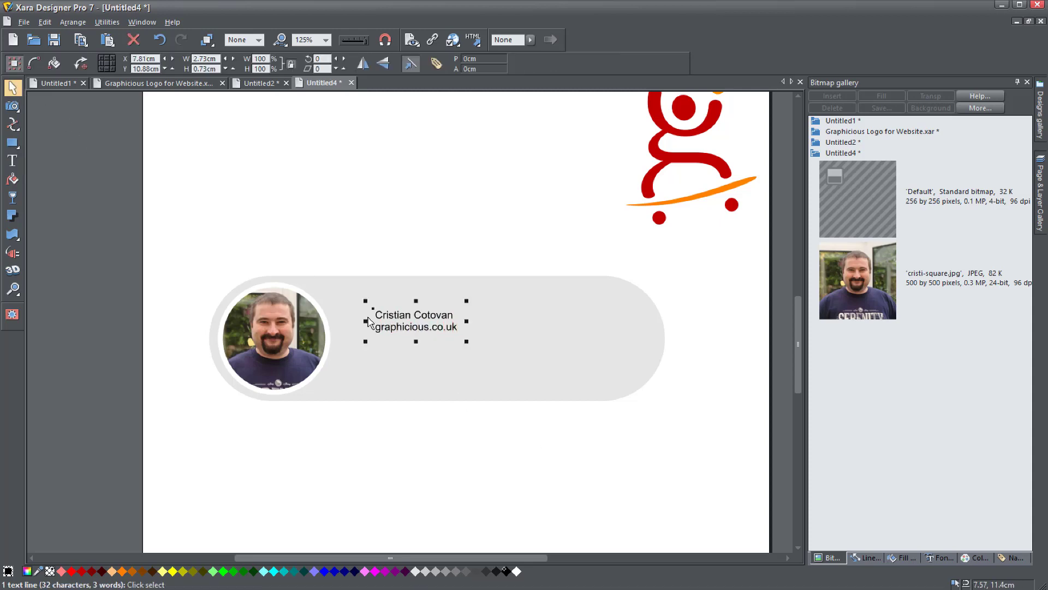
Scale the banner text up to about 226%, roughly 7.92 × 2.1 cm
left_click(160, 186)
left_click(398, 322)
left_click(452, 333)
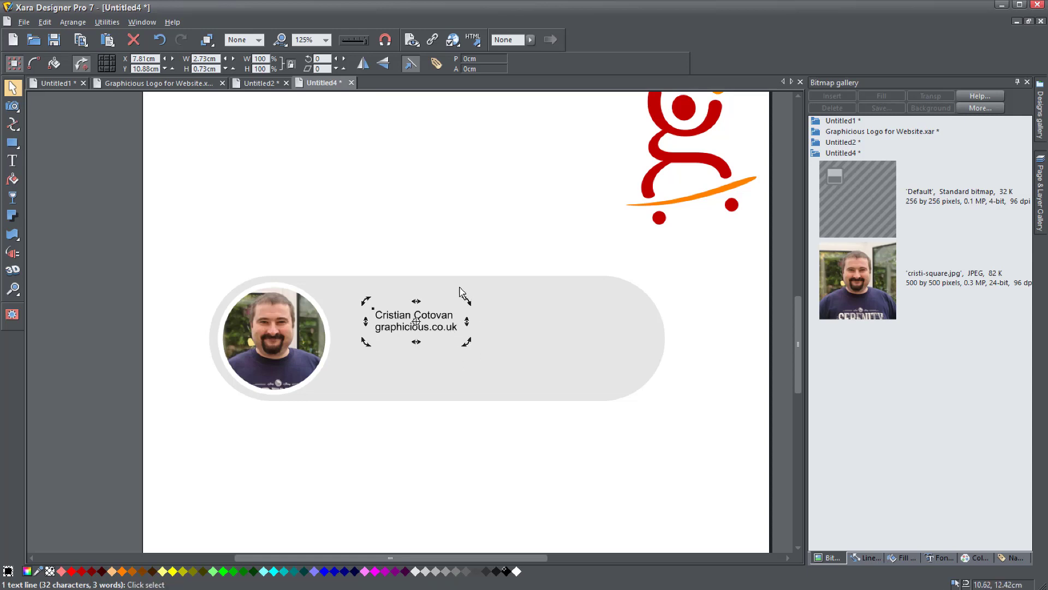
left_click(457, 339)
left_click_drag(466, 344, 590, 362)
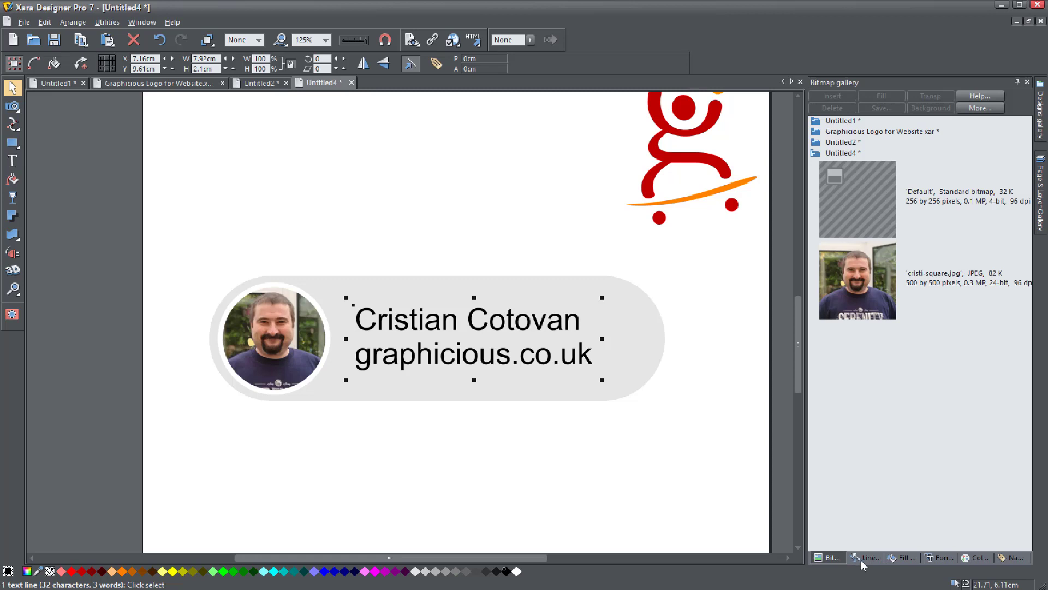
Apply AdobeGothicStd Bold from the Fonts gallery to the name and website text
left_click(939, 561)
scroll(871, 470, "down", 4)
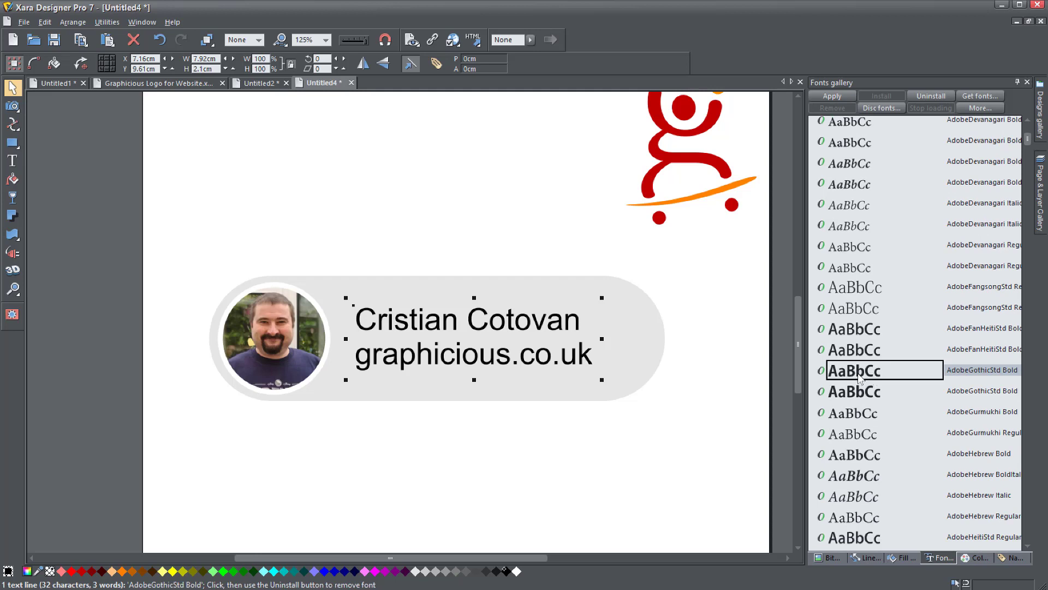
double_click(869, 371)
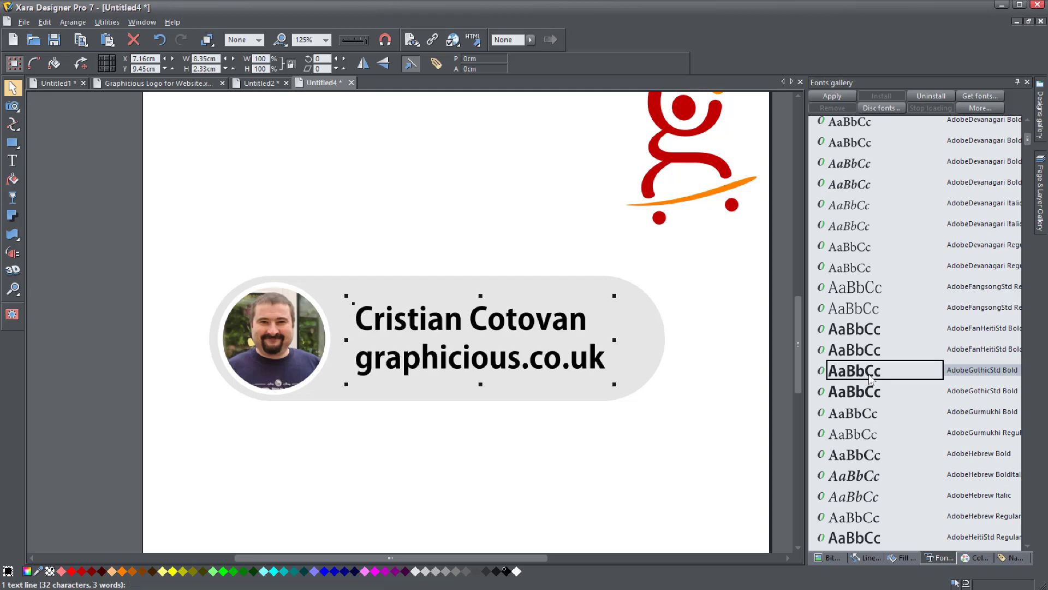
left_click(676, 440)
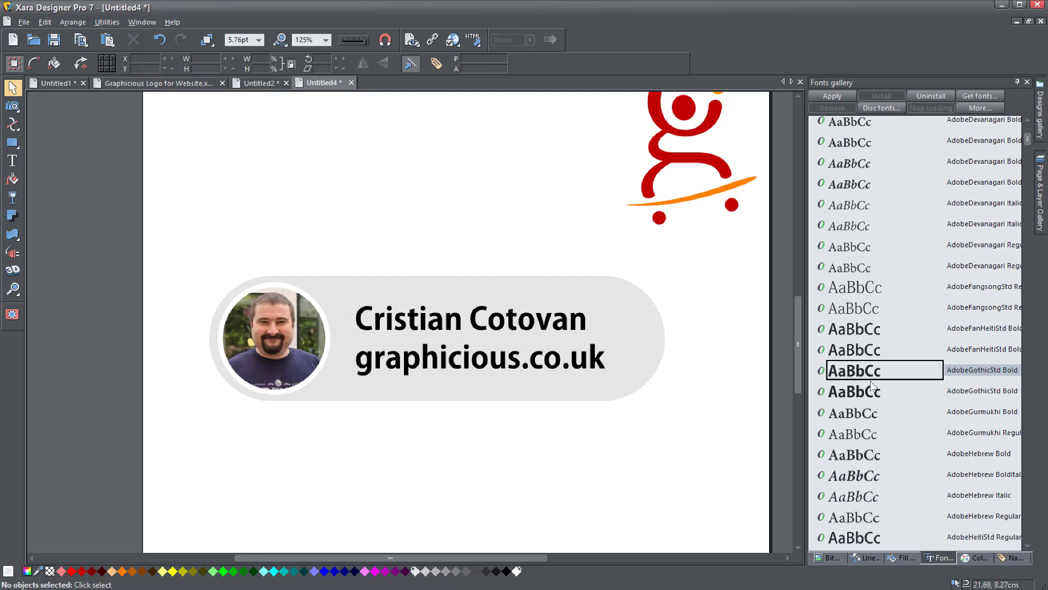
left_click(552, 370)
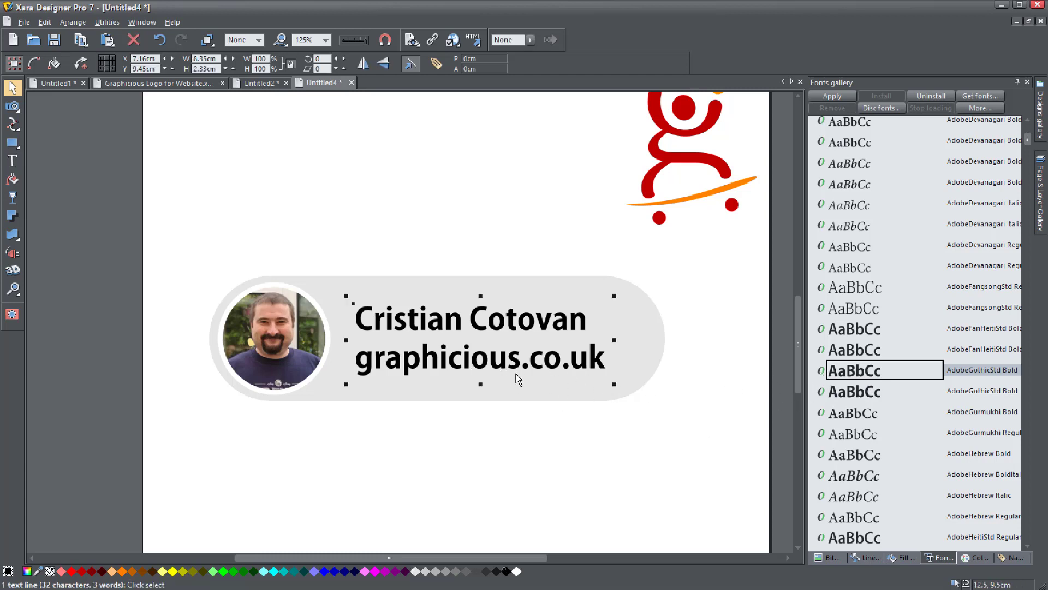
left_click(494, 331)
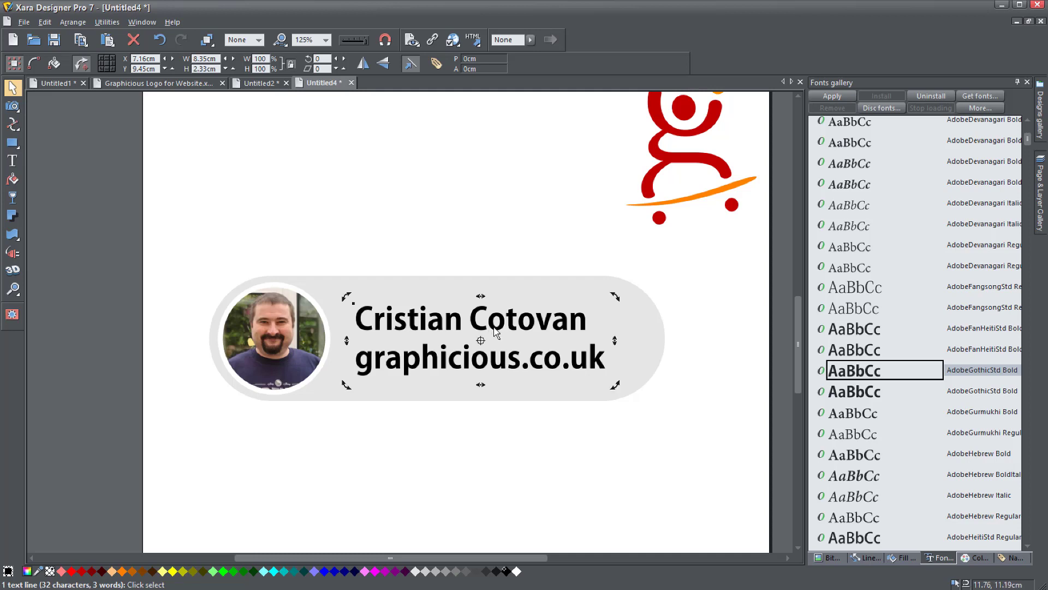
left_click(504, 382, "alt")
left_click(507, 370)
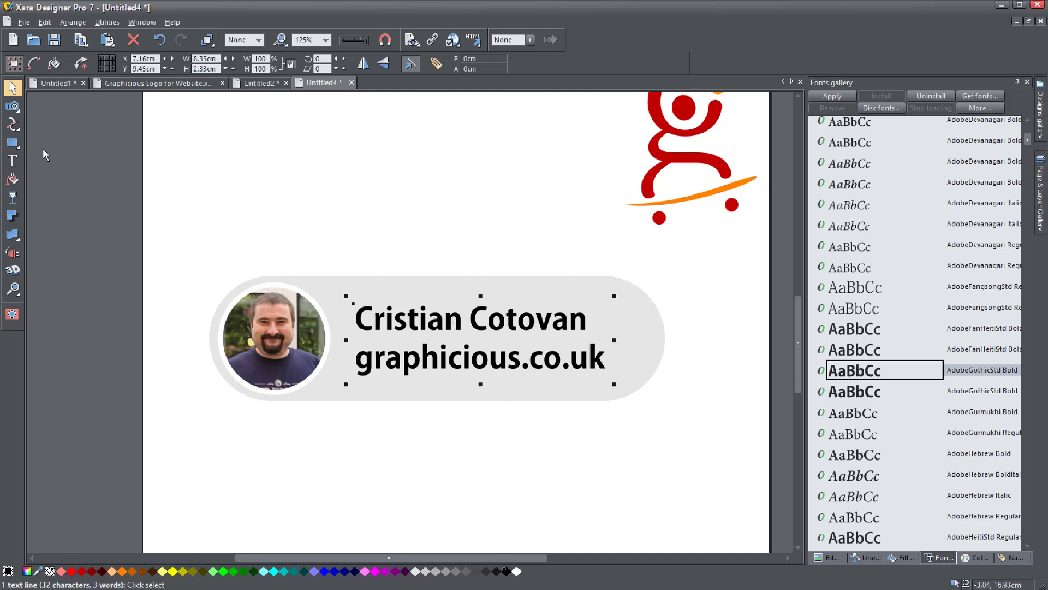
Set the banner's website address line to 24pt so it is smaller than the name
left_click(12, 160)
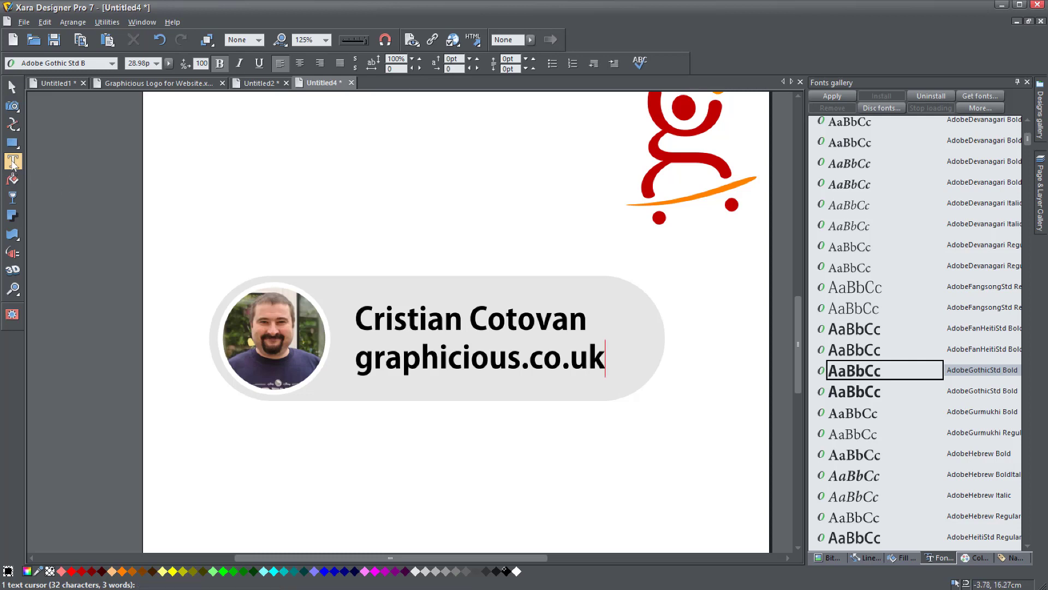
left_click_drag(354, 361, 607, 360)
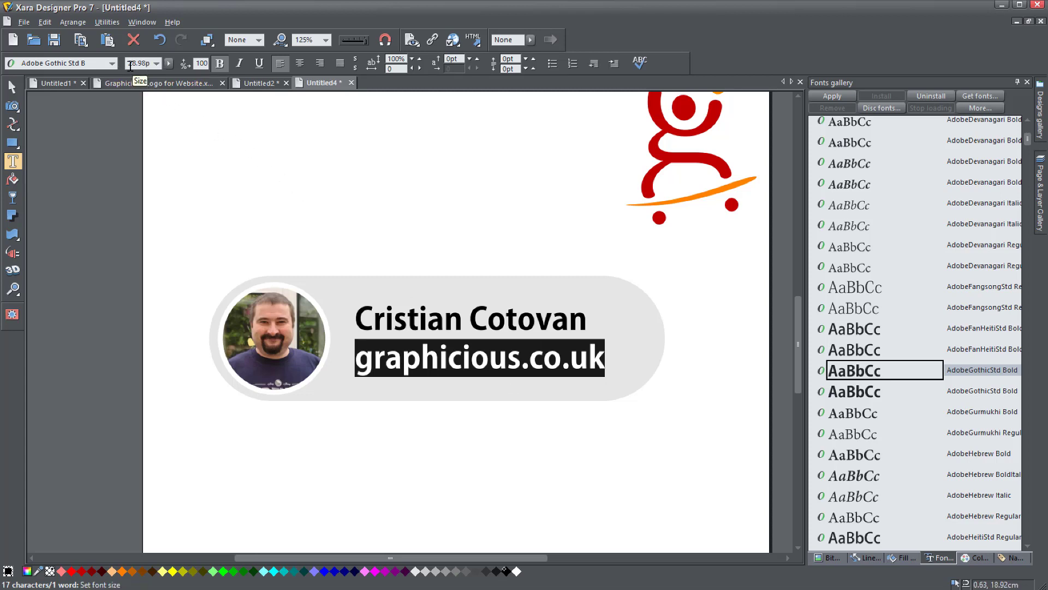
left_click(155, 63)
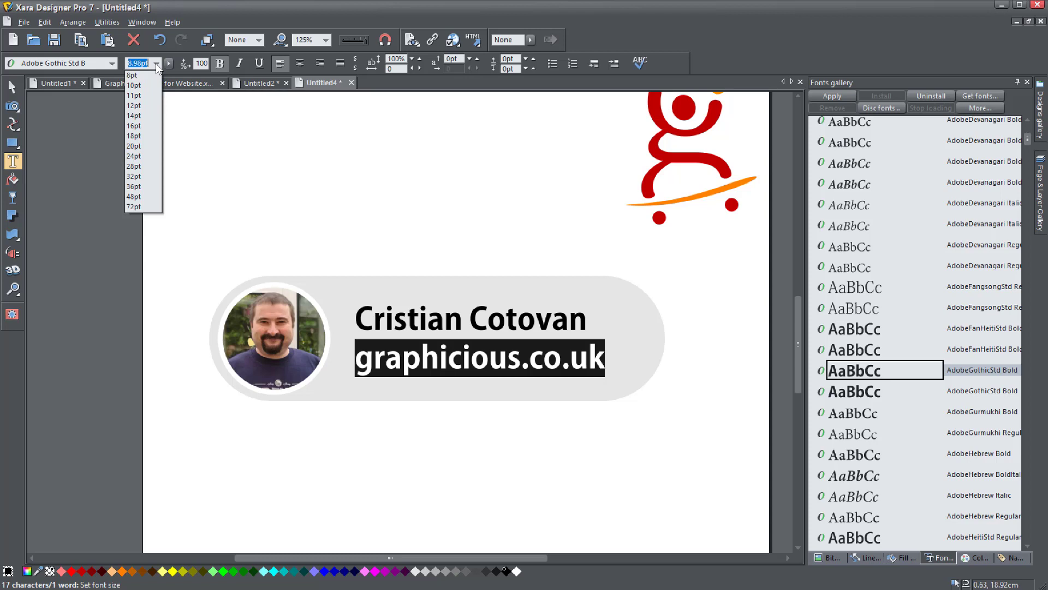
left_click(142, 157)
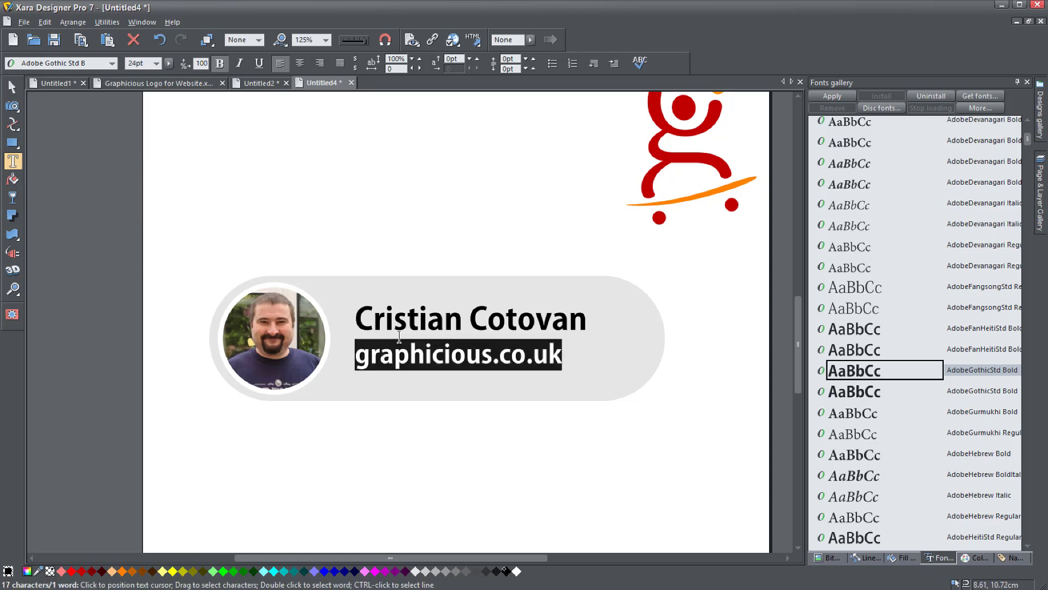
left_click(14, 88)
left_click(238, 150)
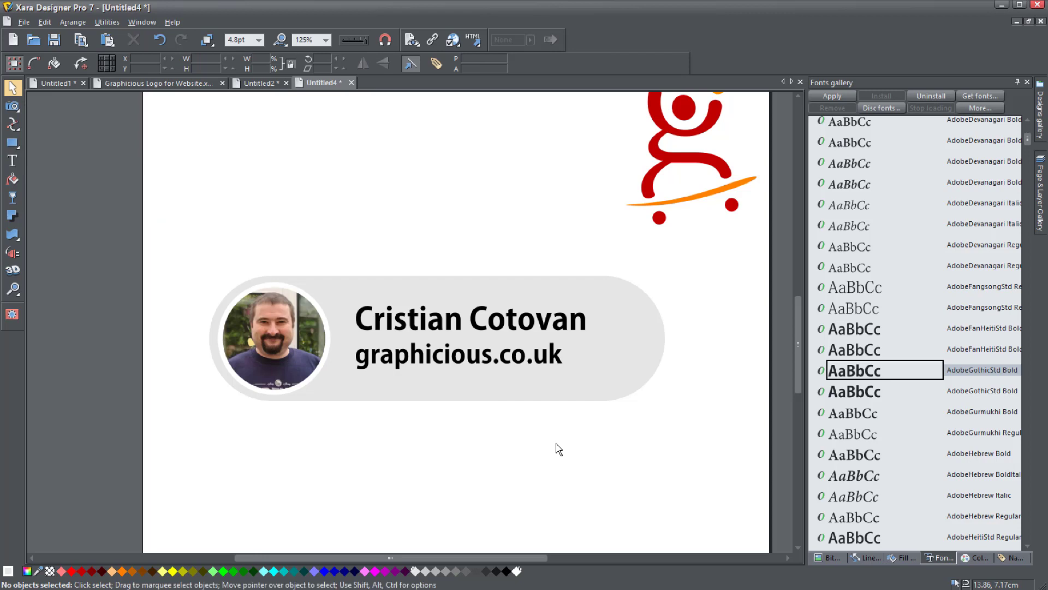
left_click_drag(549, 398, 519, 405)
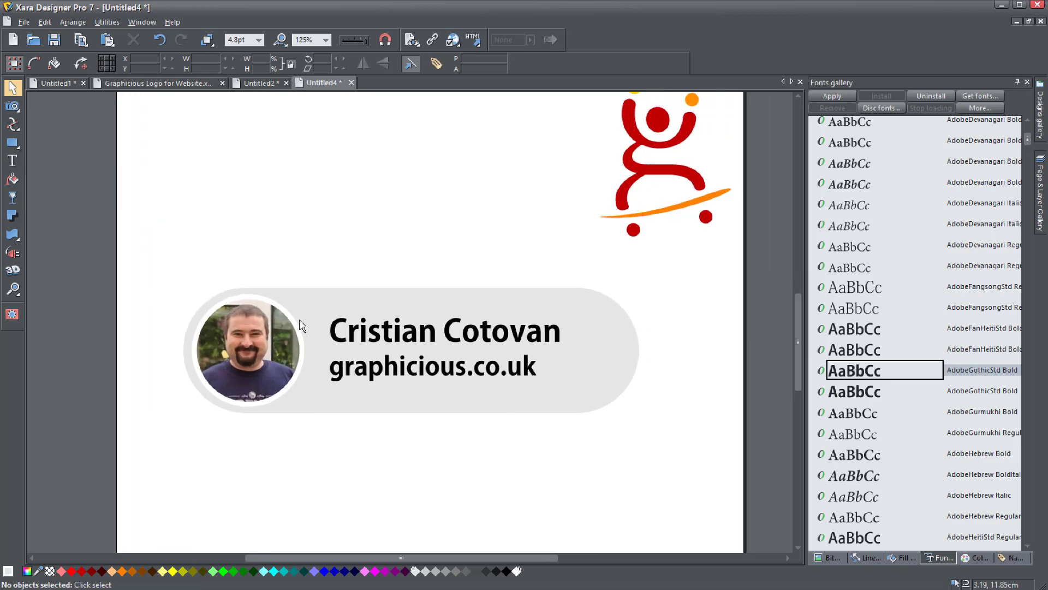
left_click(476, 343)
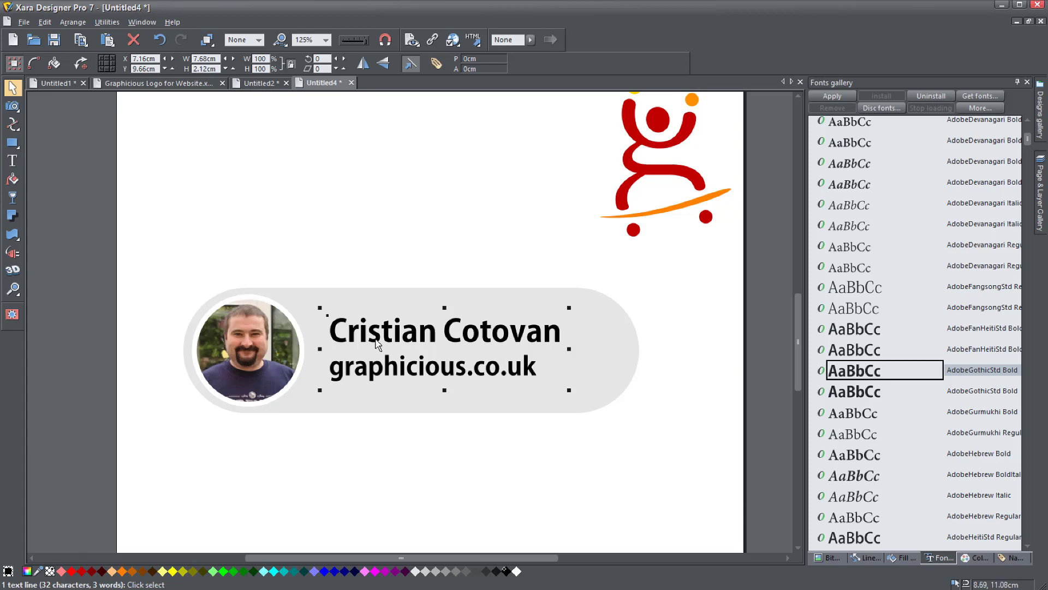
left_click(91, 571)
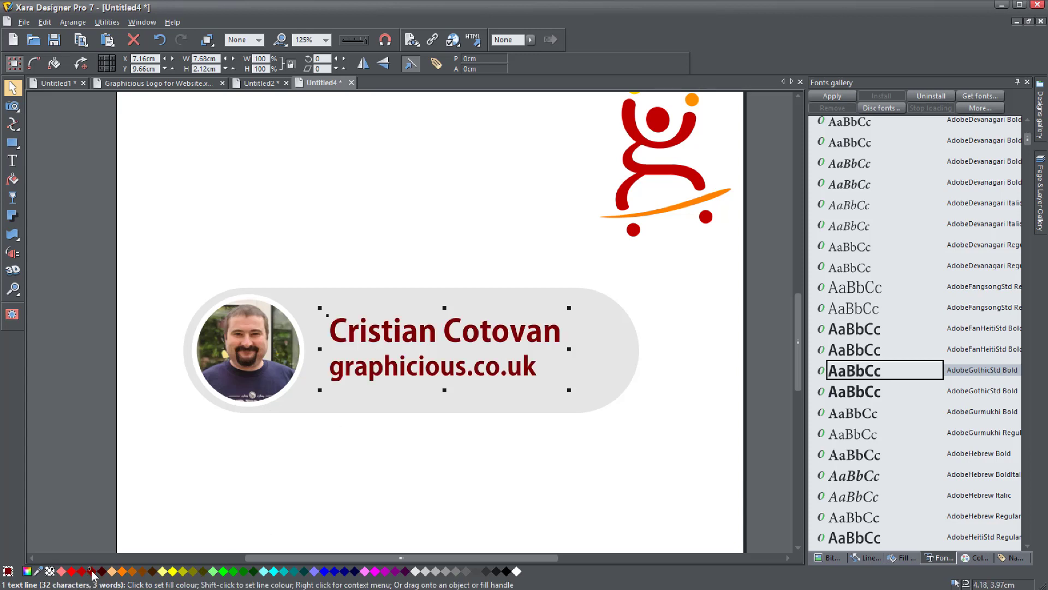
left_click(83, 573)
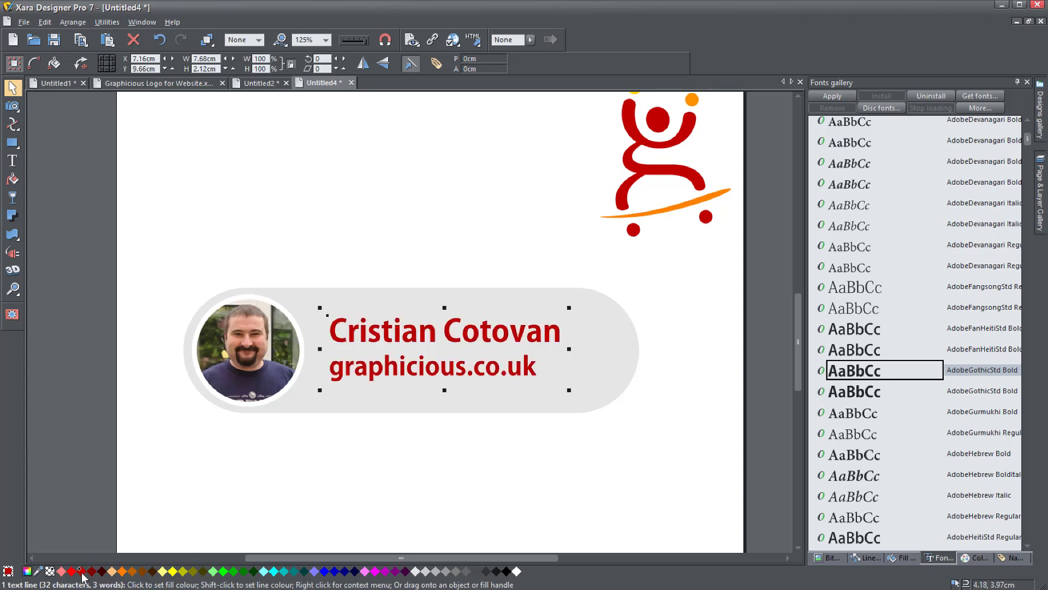
left_click(473, 441)
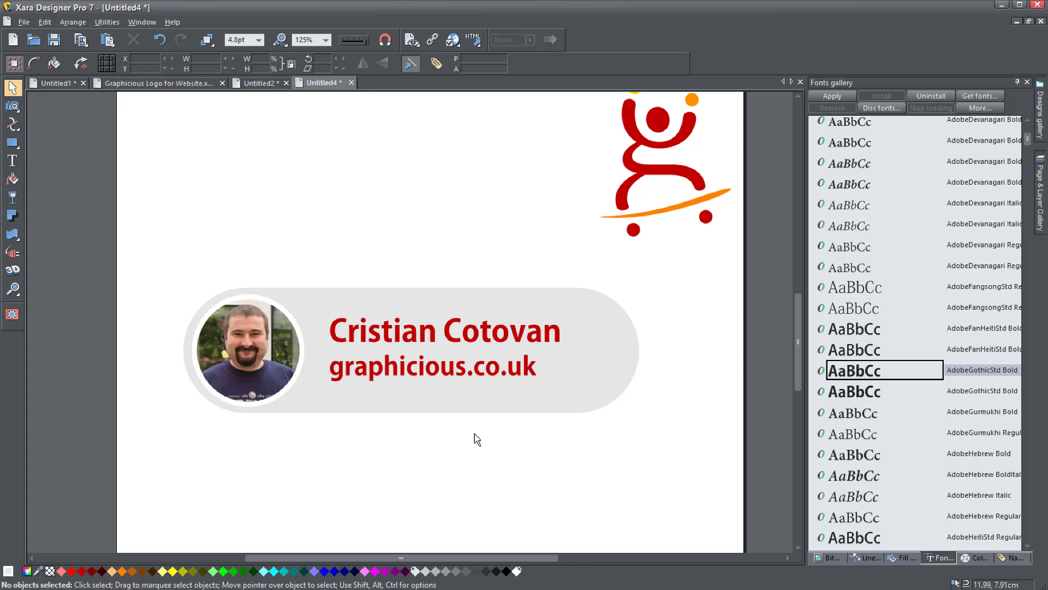
left_click(498, 372)
left_click(507, 570)
left_click(519, 479)
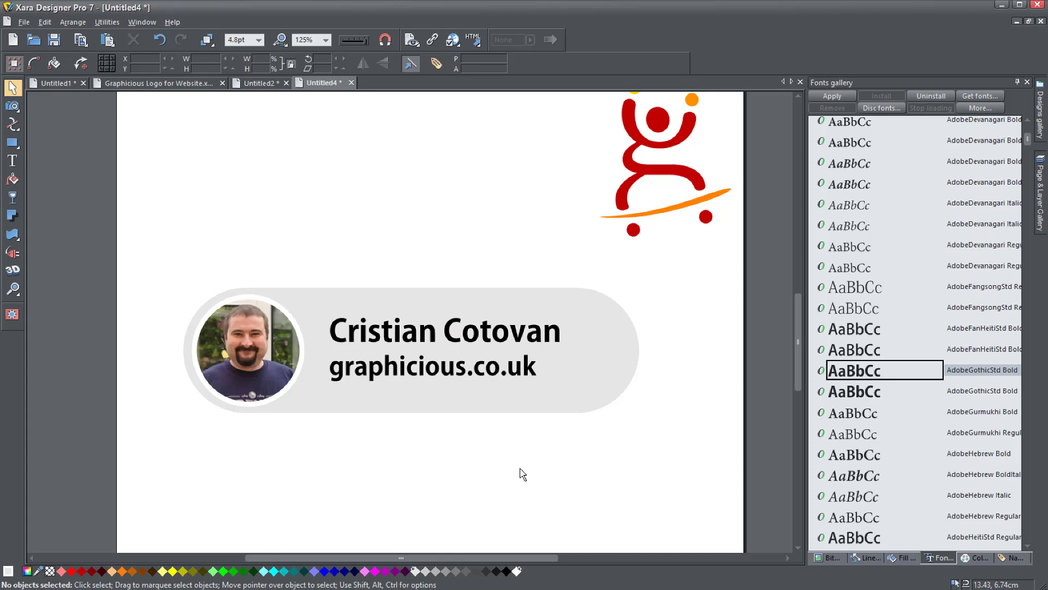
left_click(455, 346)
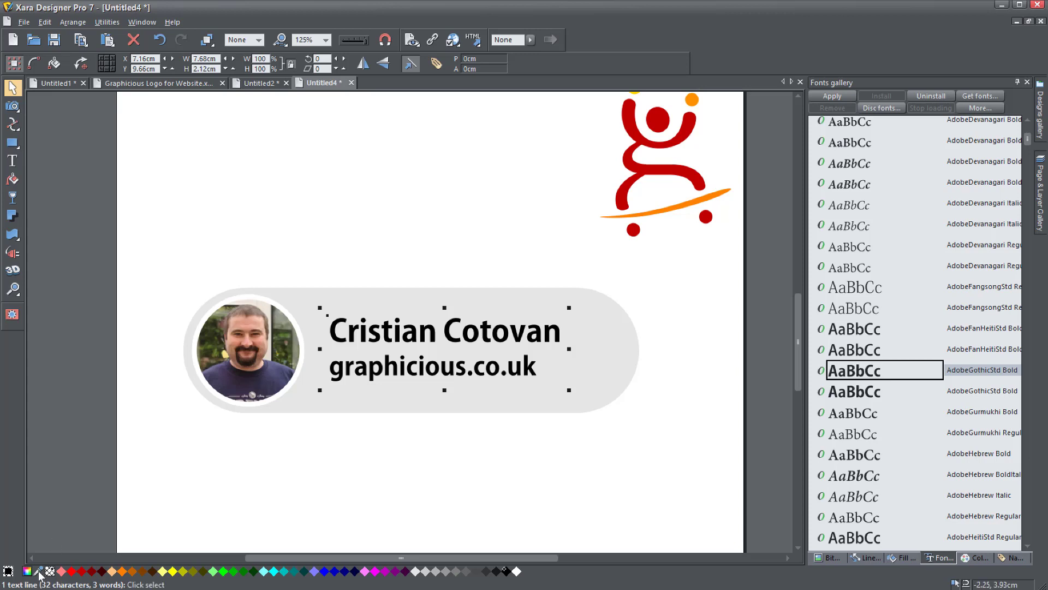
Colour the name and website text with the logo's red, nudge it slightly right, then select the name line
mouse_move(39, 573)
left_mouse_down()
mouse_move(125, 329)
mouse_move(302, 220)
mouse_move(572, 265)
mouse_move(607, 261)
mouse_move(616, 205)
mouse_move(632, 230)
mouse_move(683, 201)
mouse_move(686, 163)
mouse_move(636, 159)
mouse_move(647, 134)
mouse_move(639, 143)
mouse_move(654, 163)
mouse_move(674, 163)
mouse_move(675, 209)
mouse_move(677, 175)
mouse_move(689, 207)
mouse_move(700, 96)
mouse_move(691, 130)
left_mouse_up()
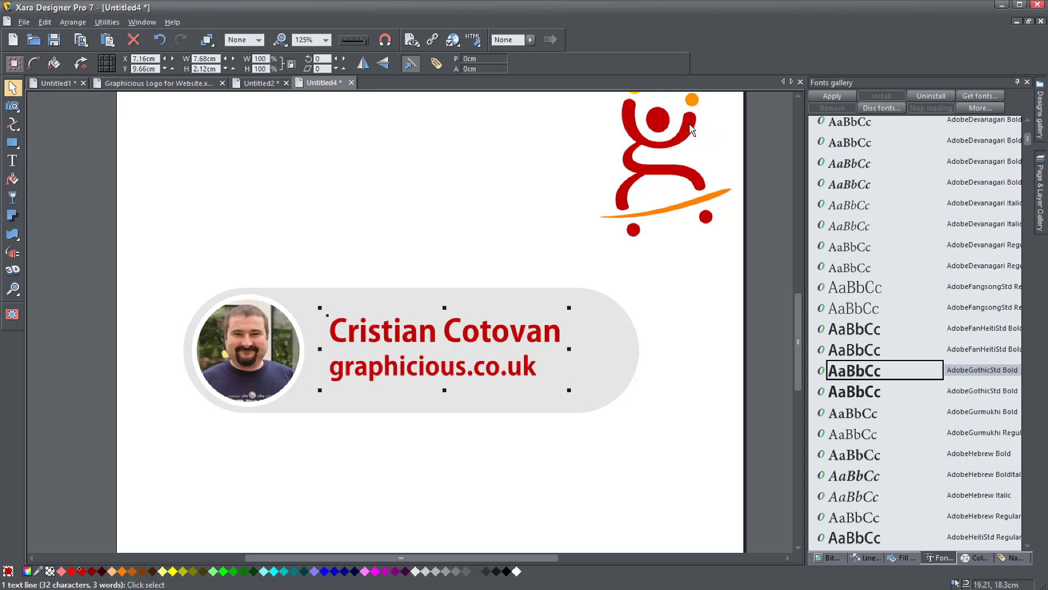
left_click(692, 330)
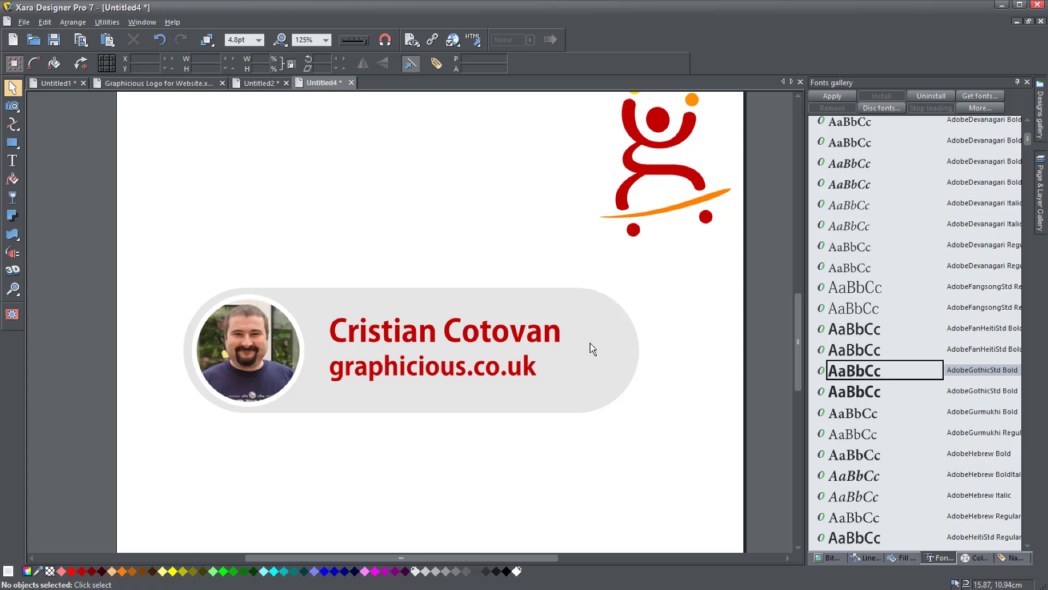
left_click_drag(559, 342, 561, 343)
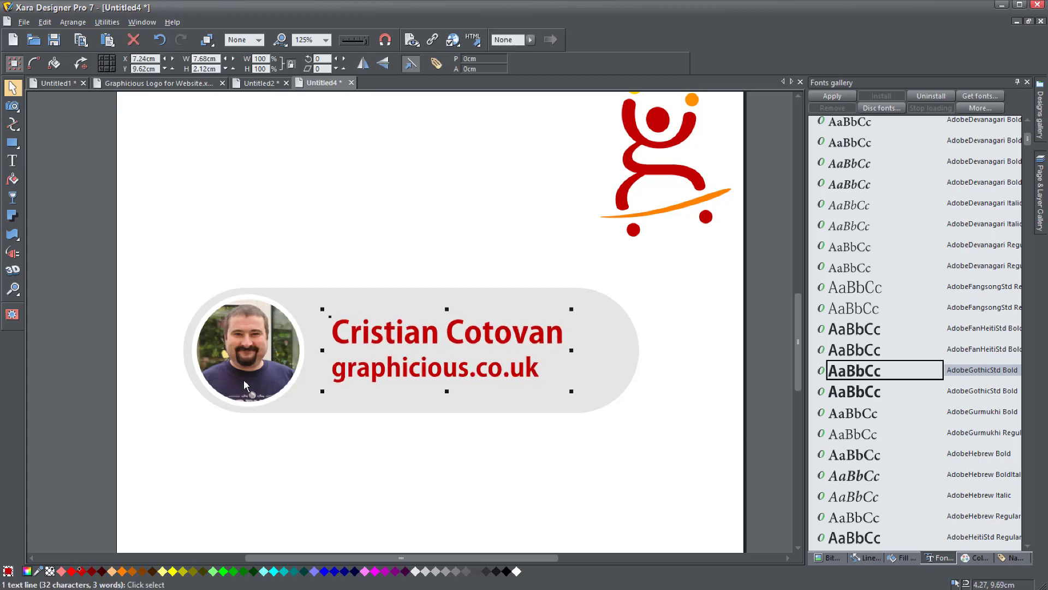
left_click(378, 279)
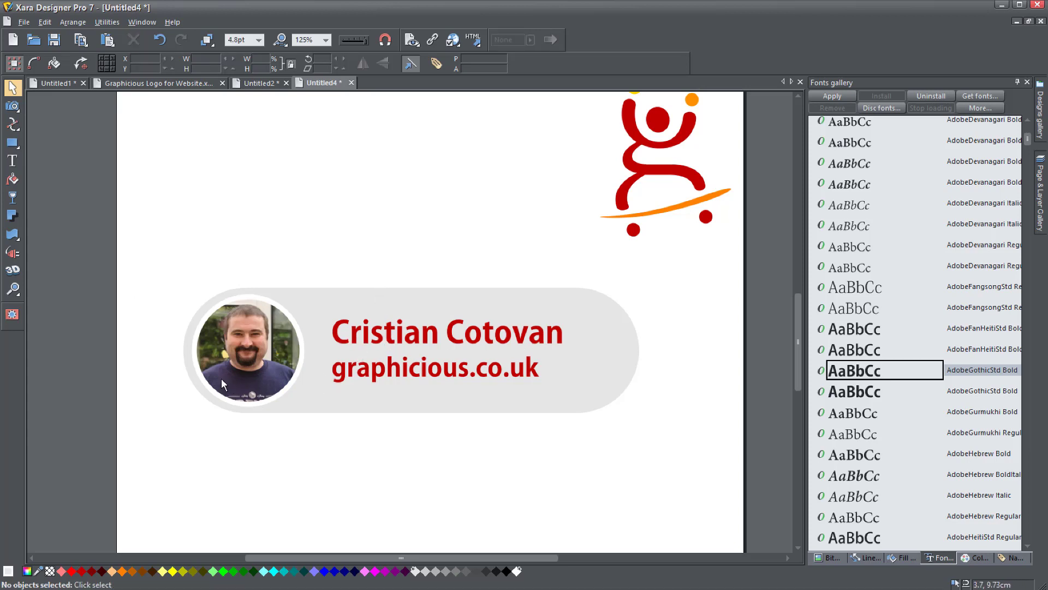
left_click(12, 160)
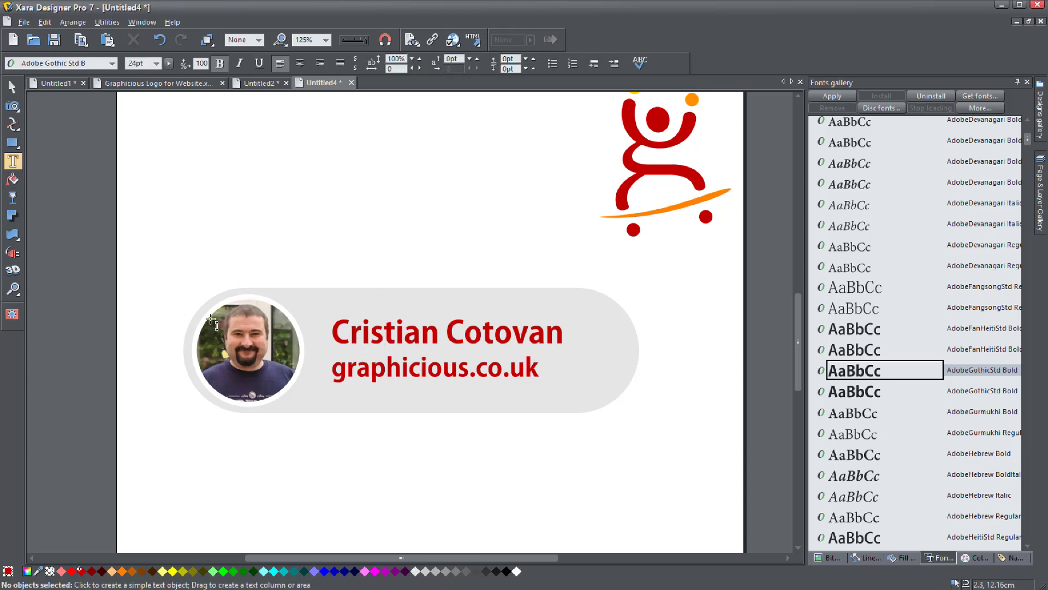
left_click_drag(332, 332, 566, 332)
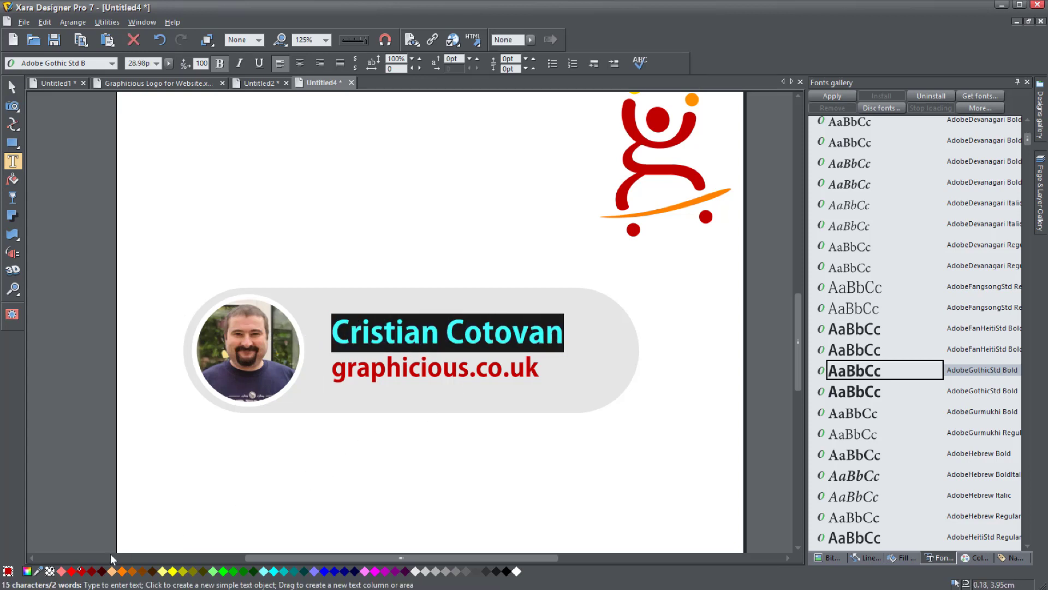
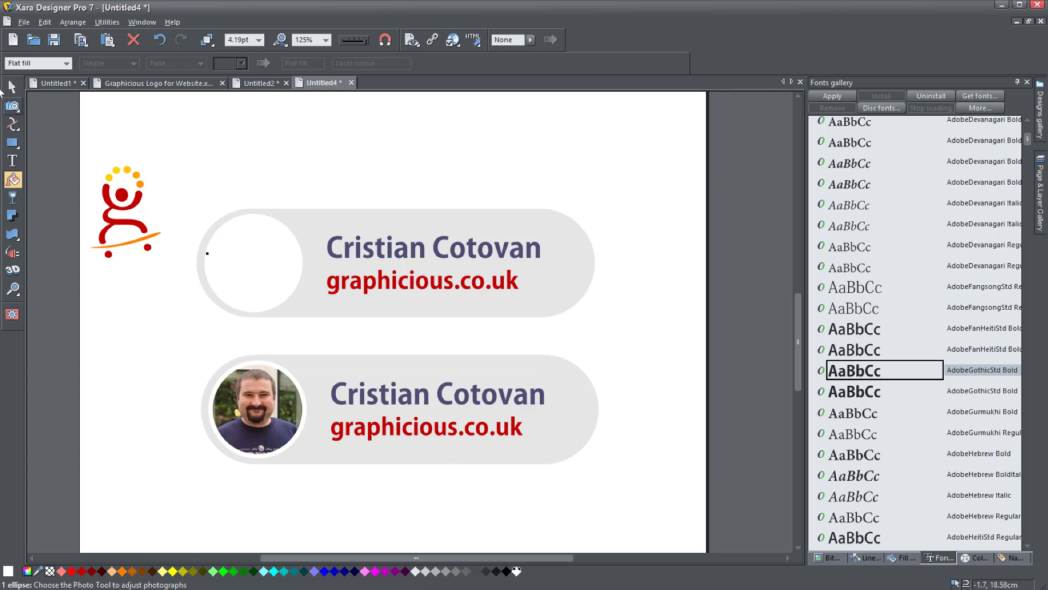
Move the Graphicious logo toward the top badge and bring it to the front
left_click(12, 86)
left_click(123, 201)
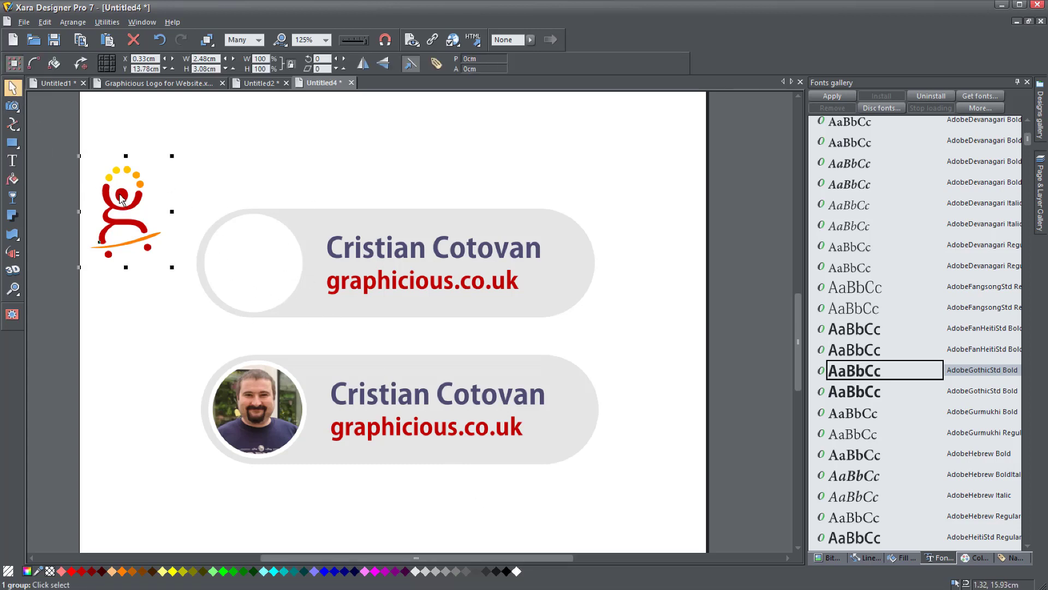
left_click_drag(122, 201, 213, 205)
right_click(214, 208)
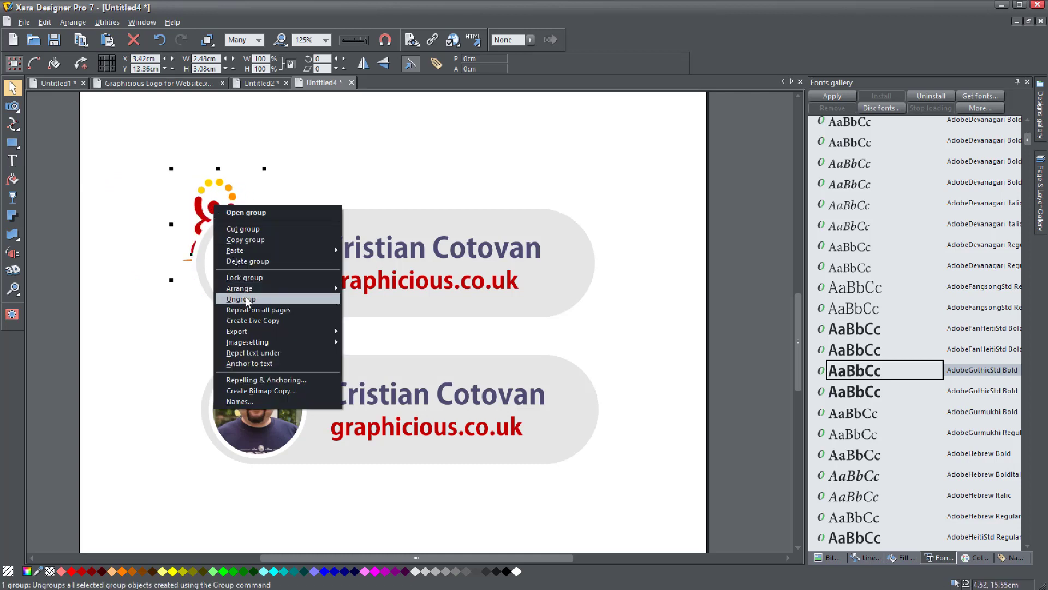
mouse_move(256, 290)
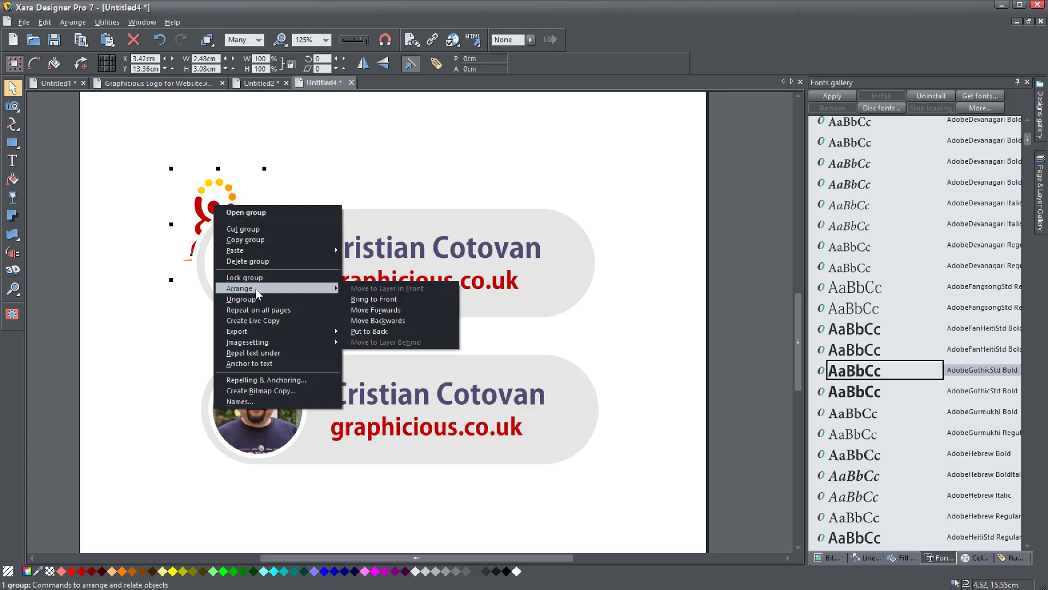
left_click(395, 301)
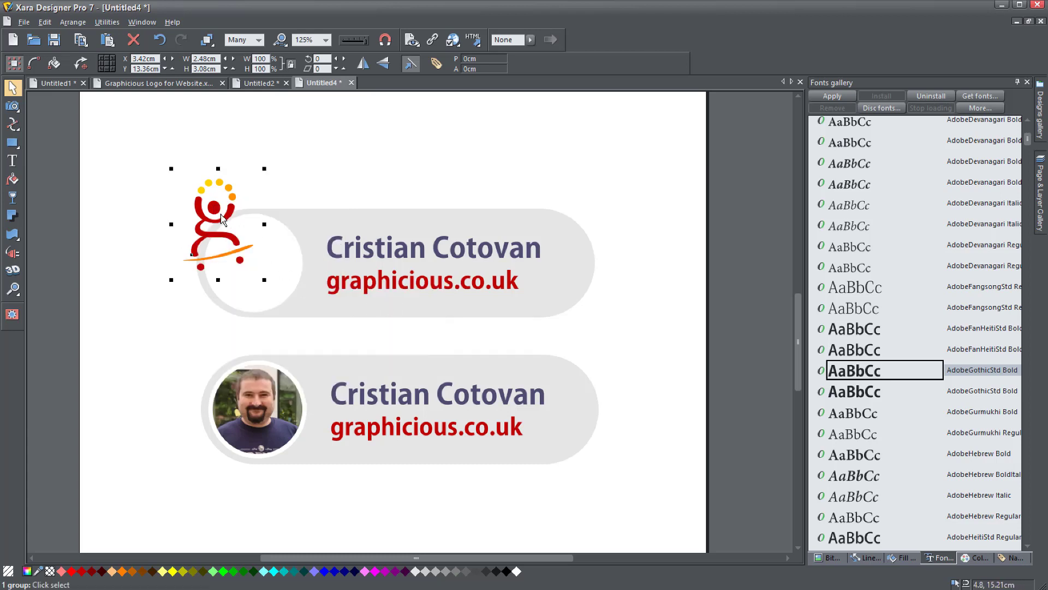
Drag the logo into the top badge's white circle and shrink it to fit
left_click_drag(222, 219, 253, 243)
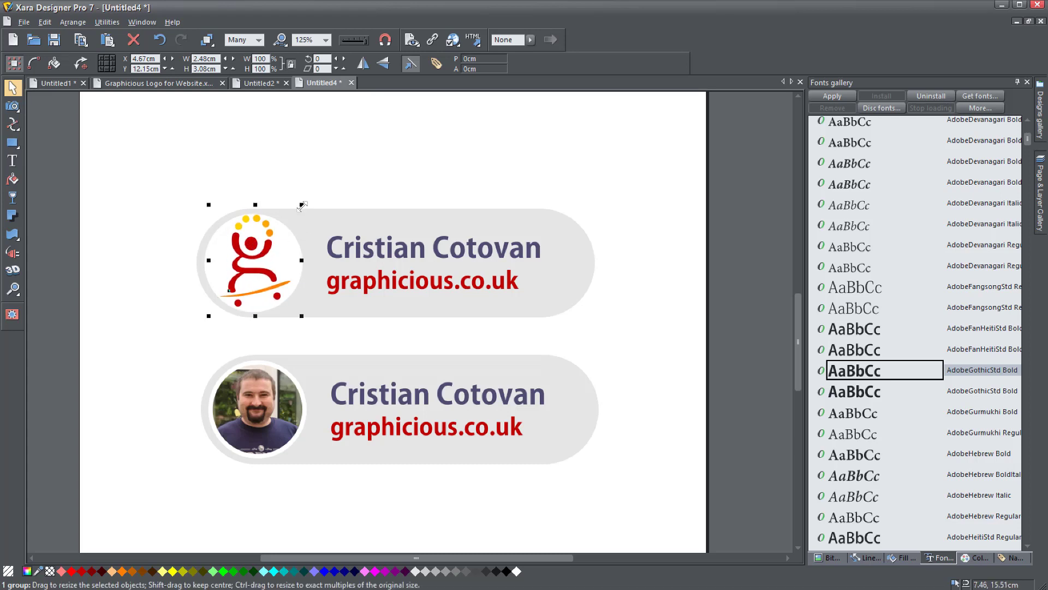
left_click_drag(302, 210, 298, 242)
left_click(260, 146)
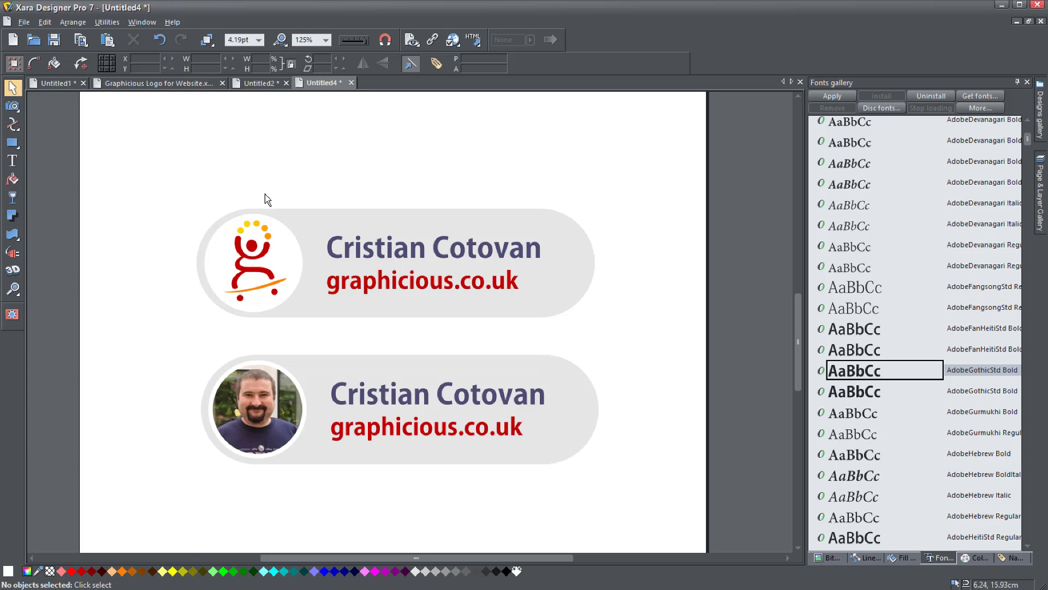
Select the logo together with its white circle in the alignment panel (Ctrl+Shift+L)
left_click(273, 249)
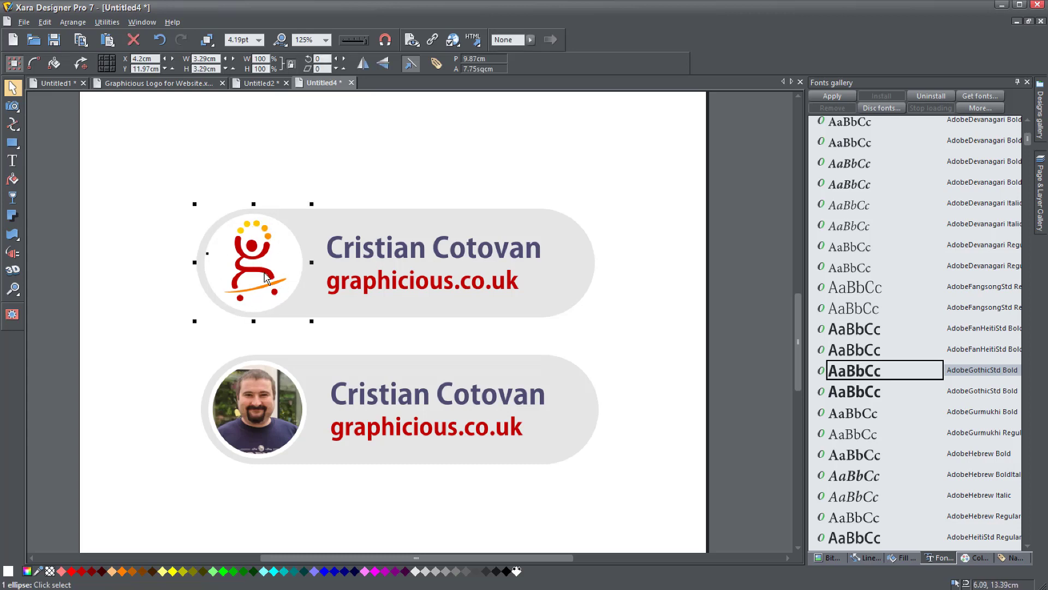
left_click_drag(165, 175, 318, 352)
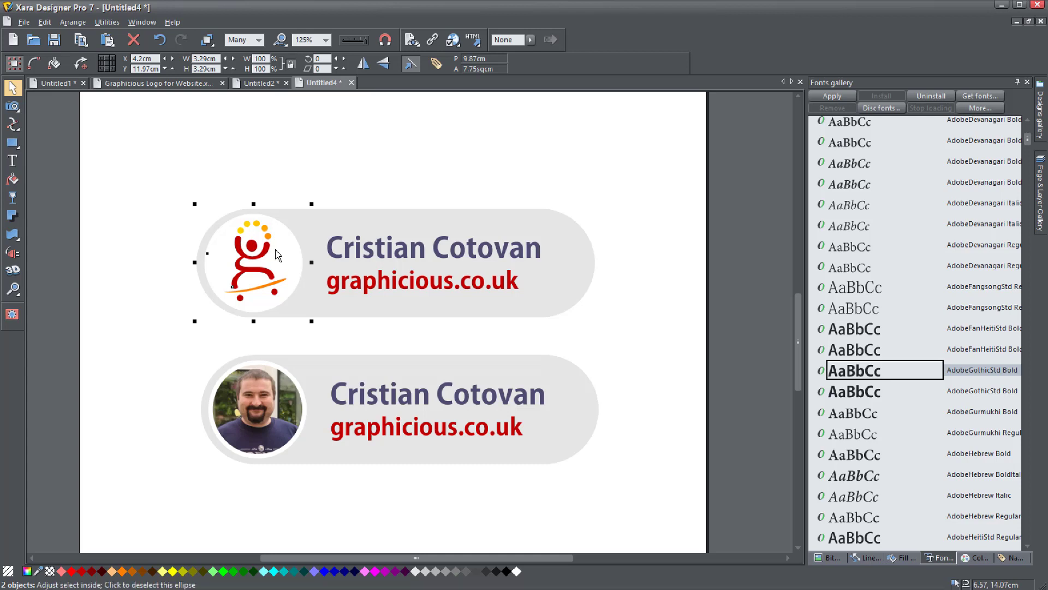
key("ctrl+shift+l")
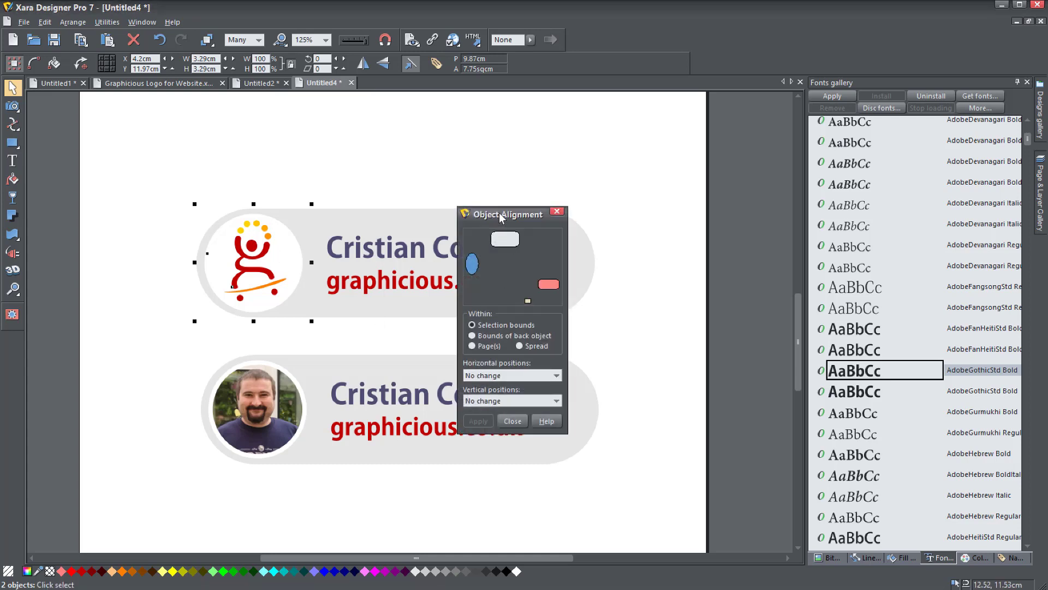
left_click_drag(500, 218, 453, 162)
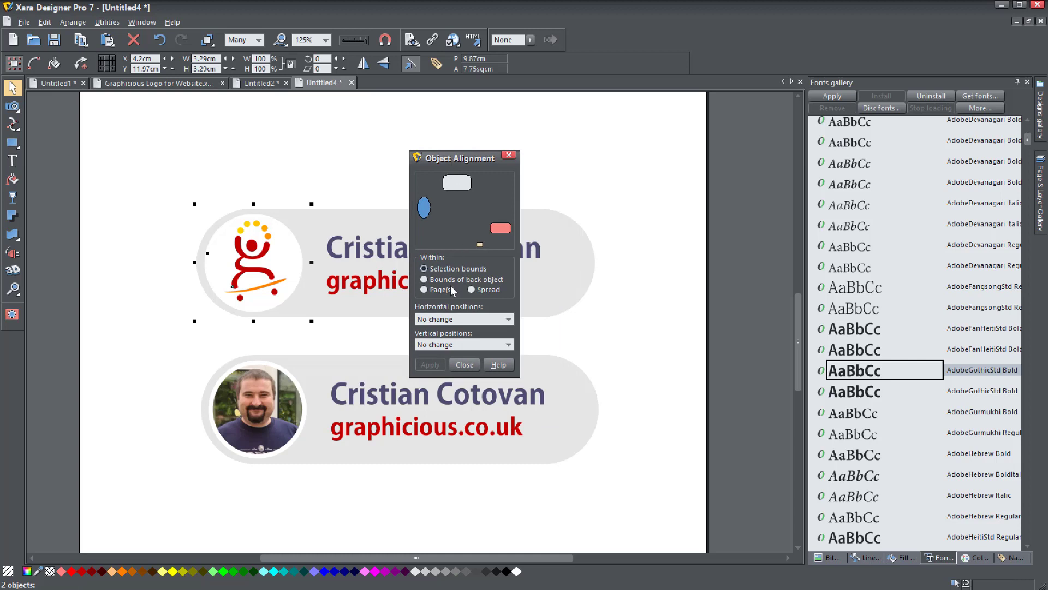
Align the logo and circle centrally, both horizontally and vertically, and apply it
left_click(440, 319)
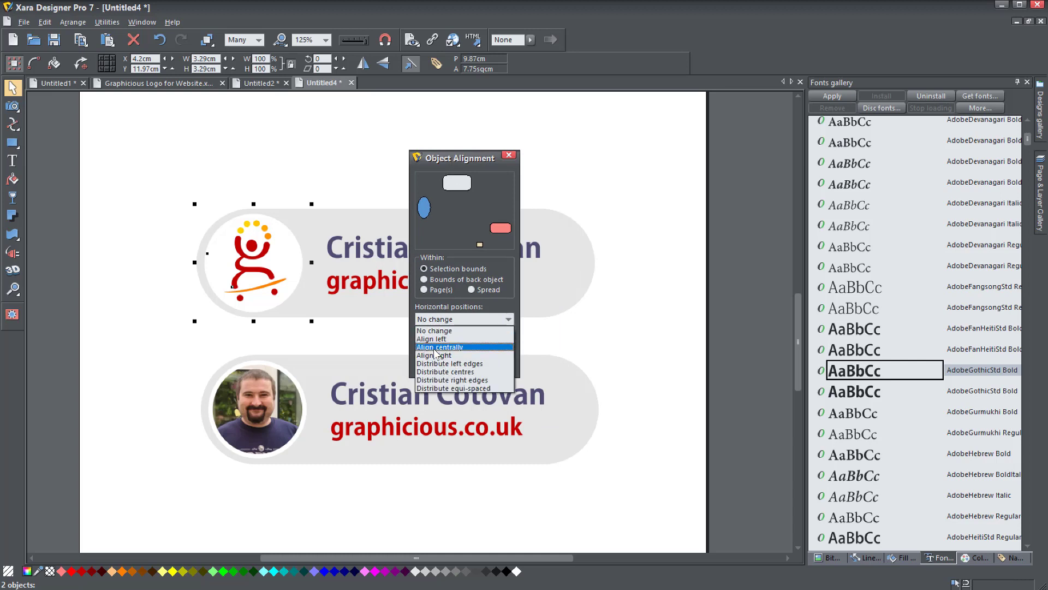
left_click(435, 348)
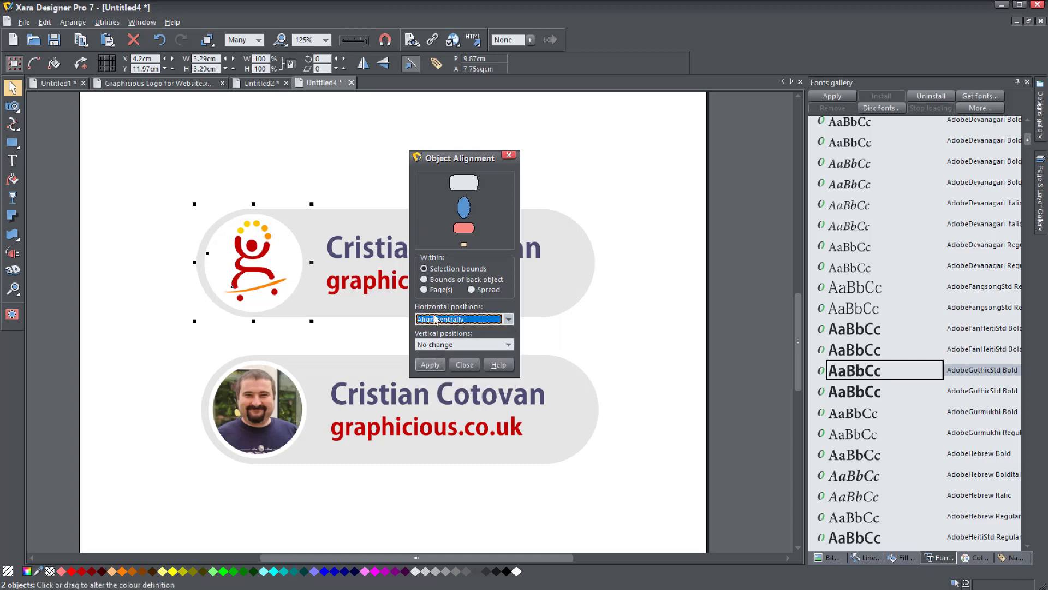
left_click(434, 344)
left_click(434, 375)
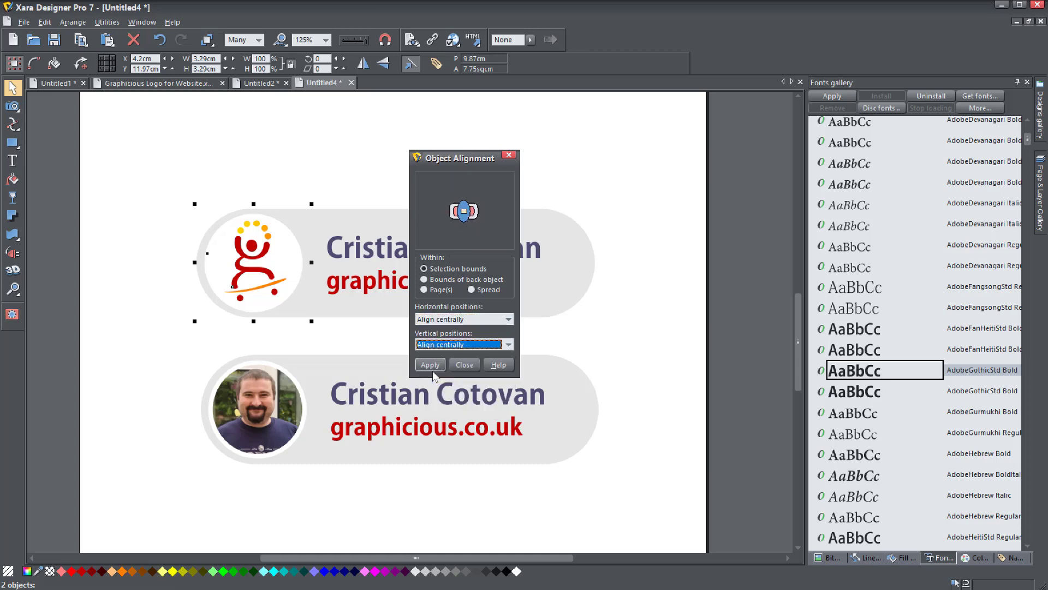
left_click(430, 364)
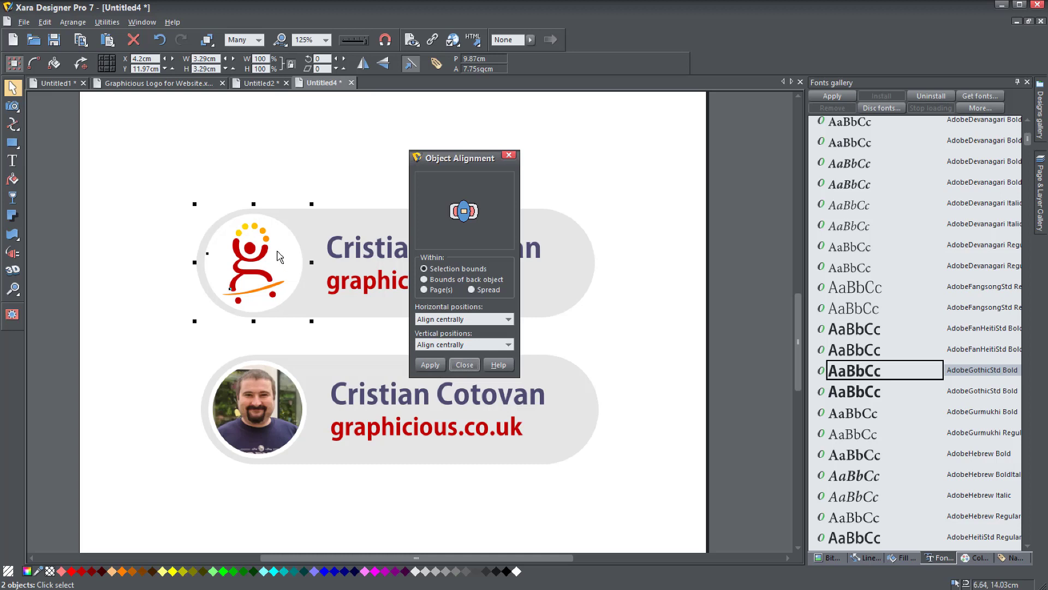
left_click(166, 41)
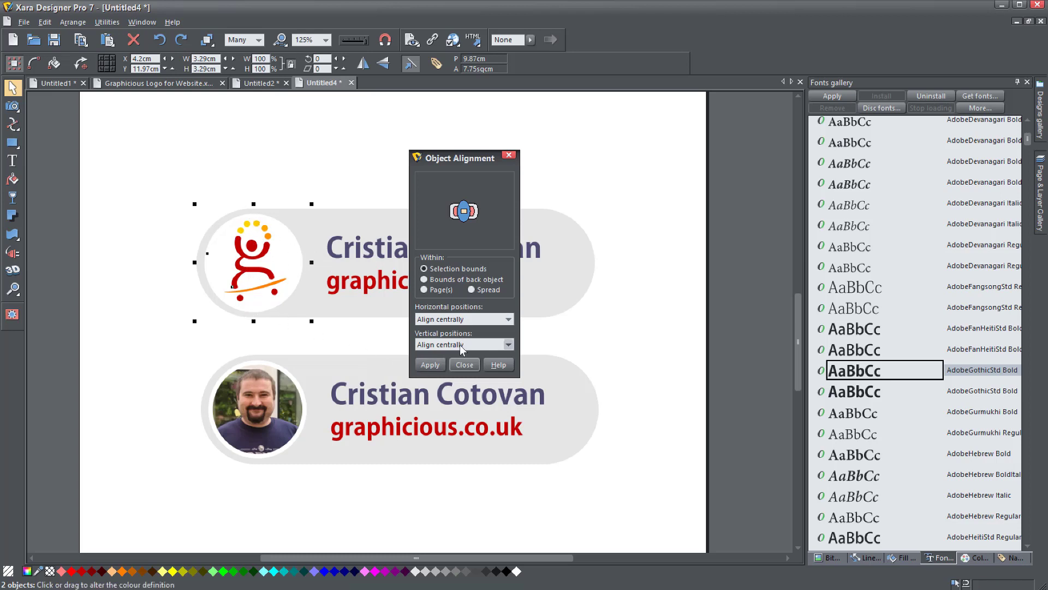
left_click(431, 365)
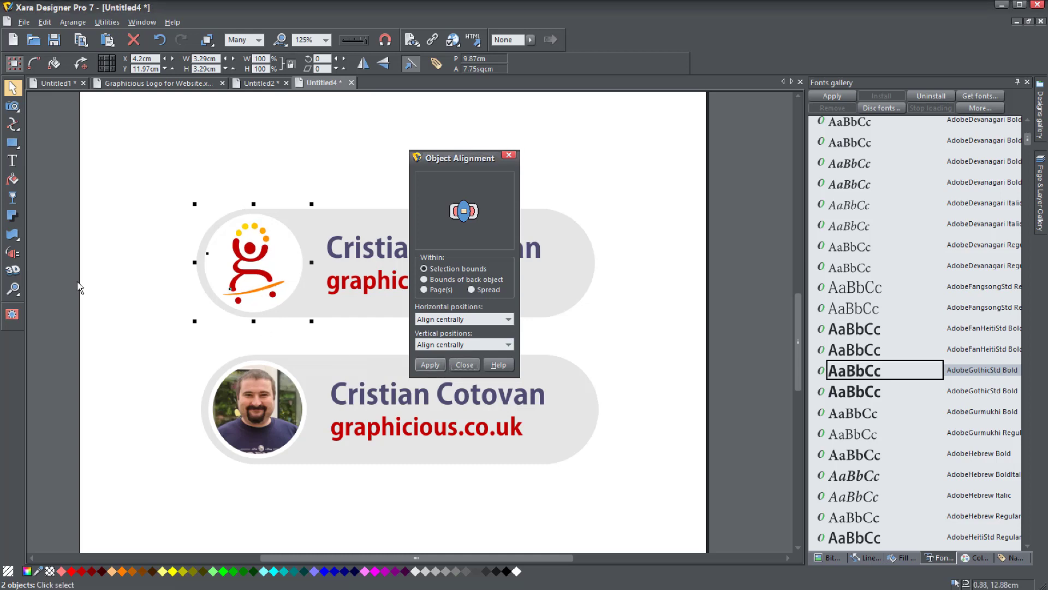
left_click(117, 297)
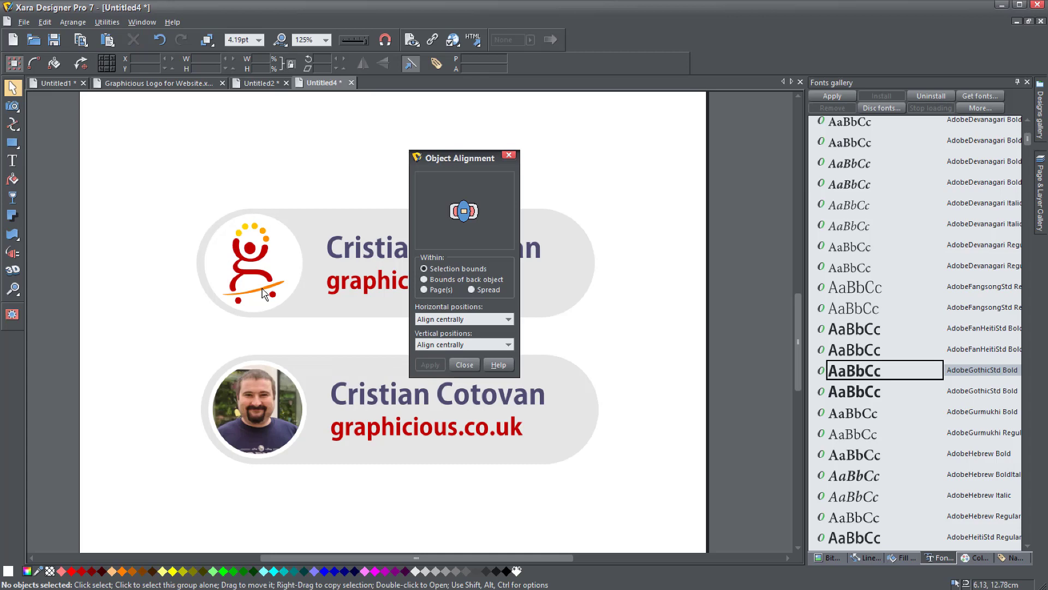
Nudge the logo slightly up and to the right within its circle
left_click(509, 155)
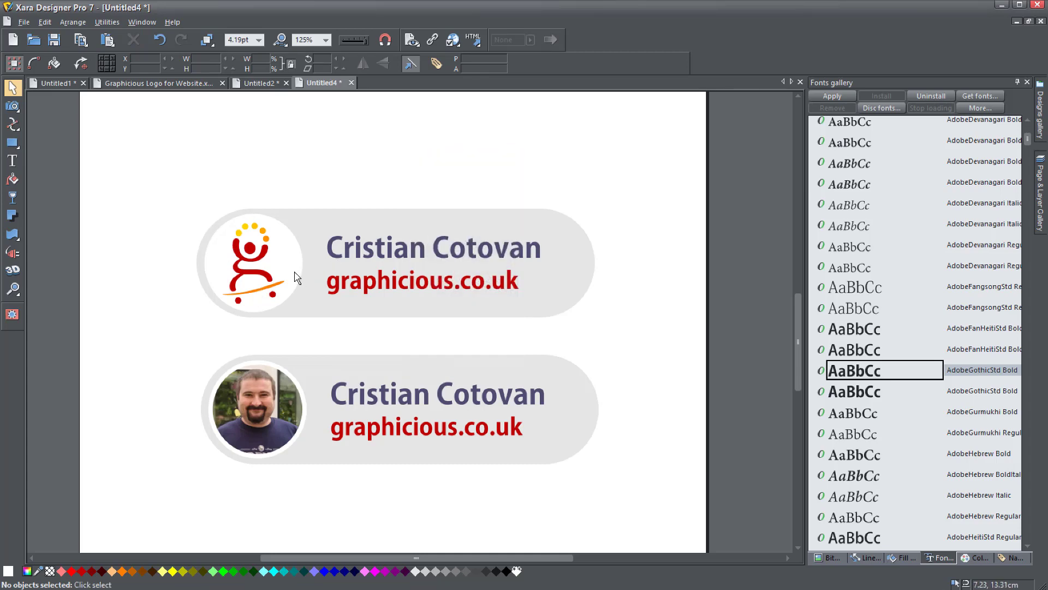
scroll(363, 271, "left", 3)
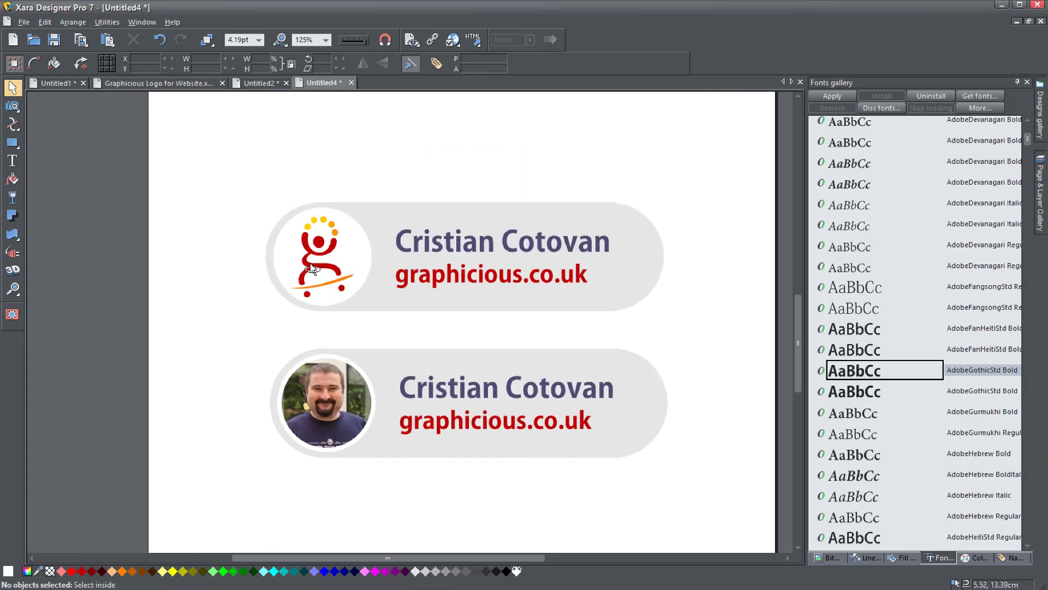
scroll(306, 260, "up", 4)
scroll(306, 260, "down", 2)
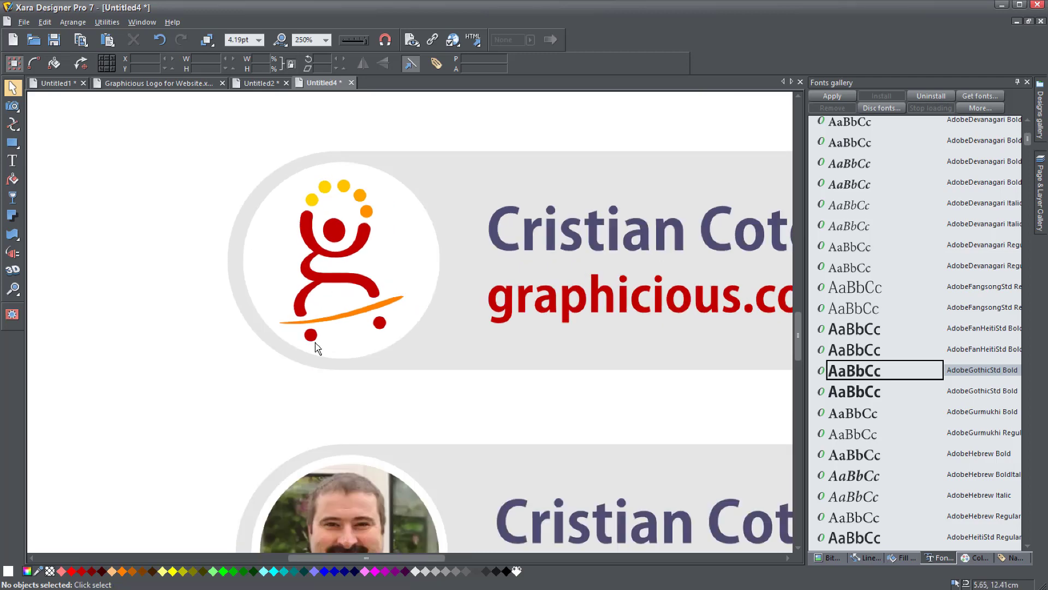
scroll(314, 343, "up", 3)
left_click_drag(314, 345, 292, 413)
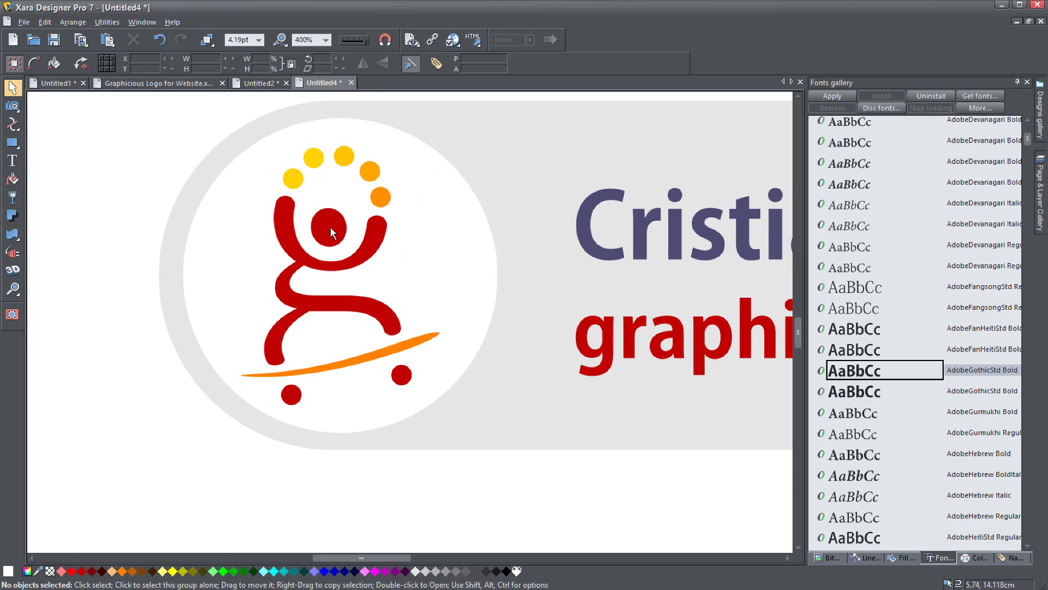
left_click_drag(330, 227, 333, 221)
left_click_drag(367, 304, 368, 304)
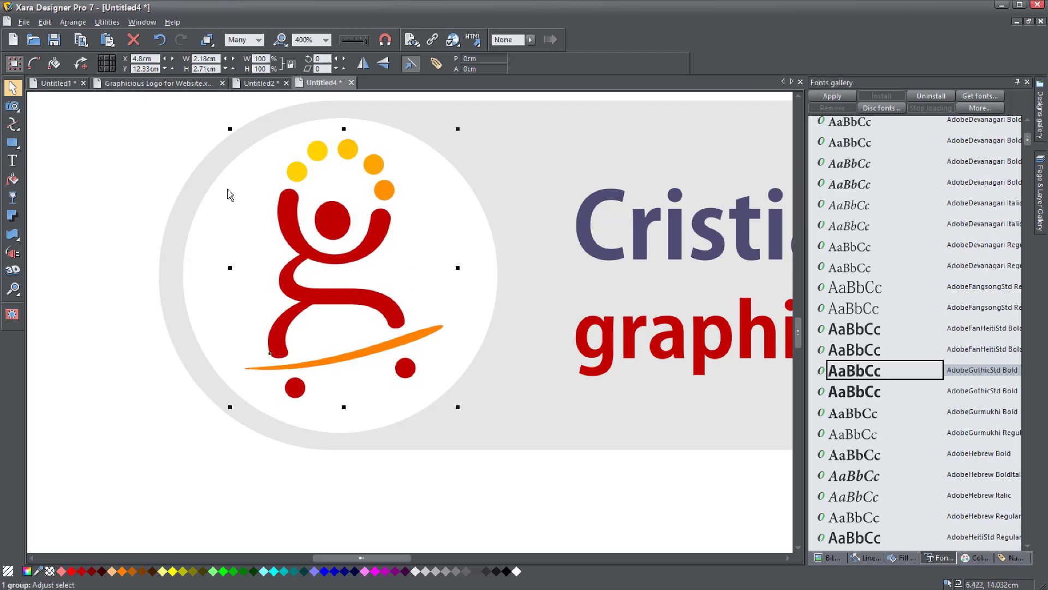
Deselect the logo and zoom out to 125% so both badges are visible
key("Escape")
key("ctrl+r")
scroll(297, 385, "down", 1)
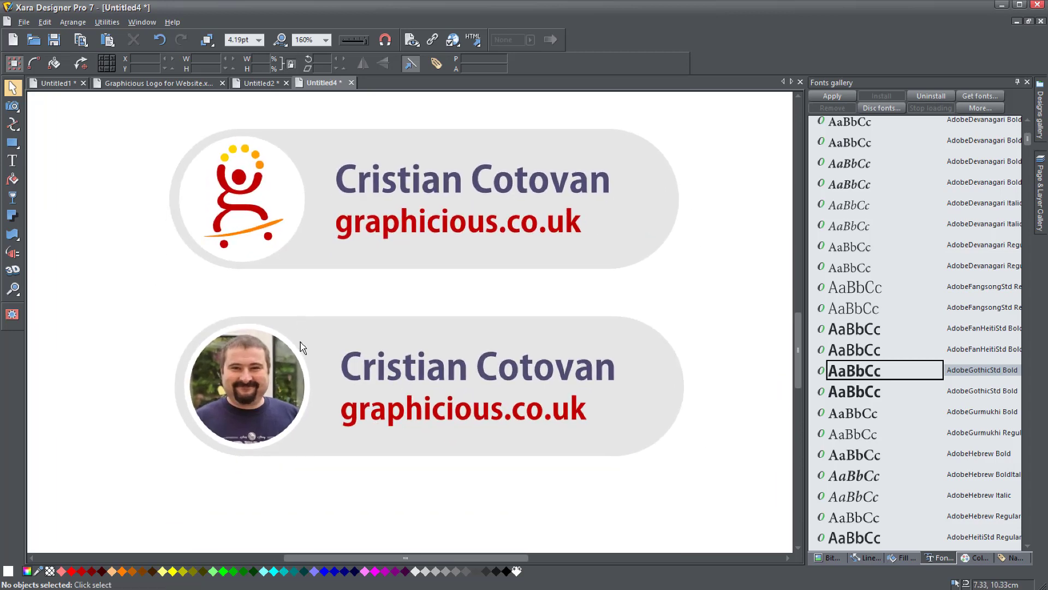
scroll(320, 322, "down", 1)
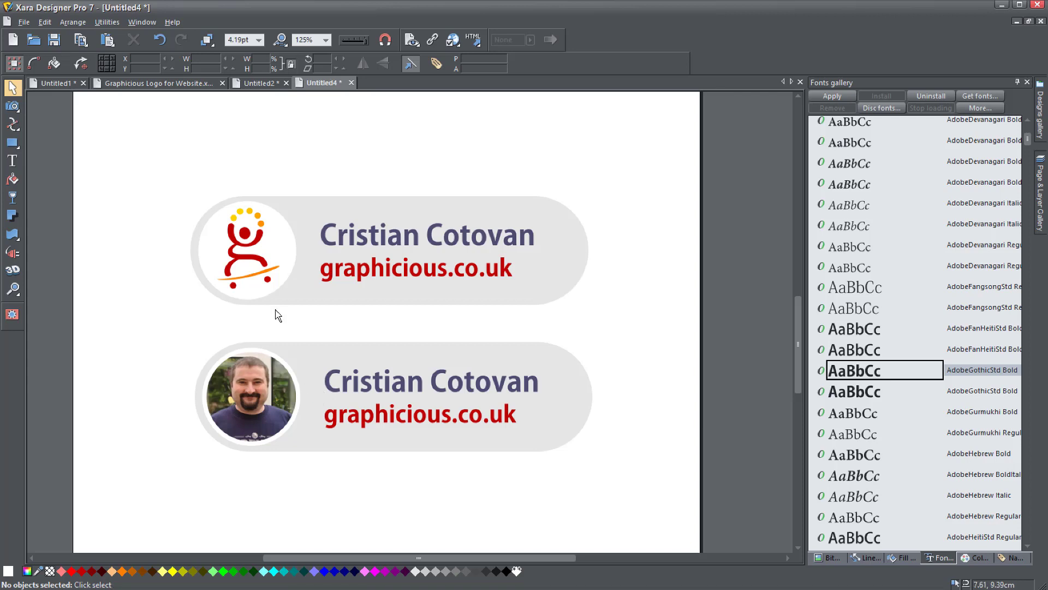
Select the whole logo badge and move it up, lined up above the photo badge
left_click_drag(154, 170, 665, 352)
scroll(450, 427, "left", 5)
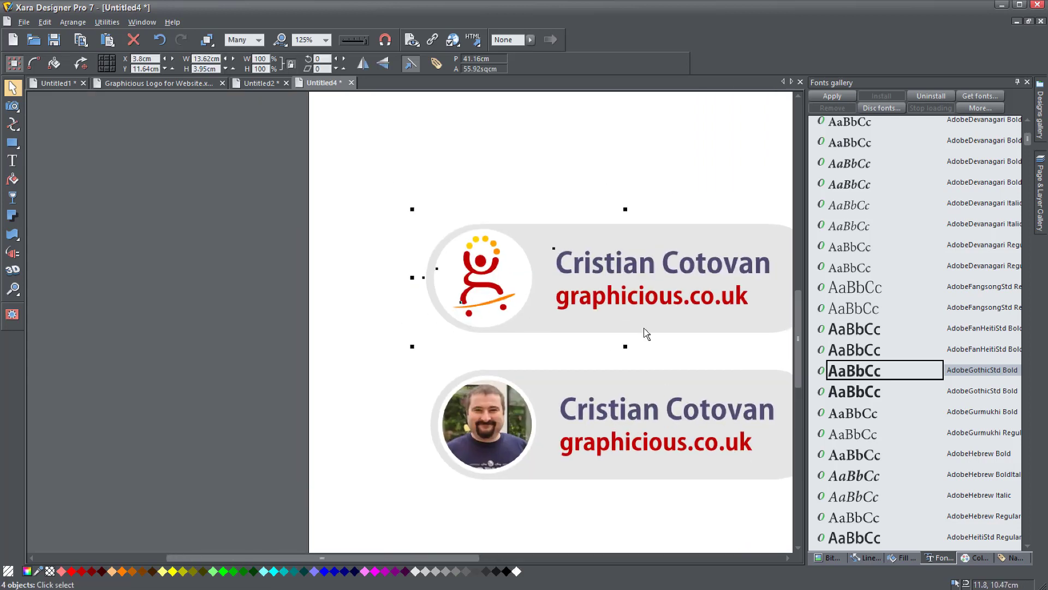
left_click_drag(644, 306, 456, 313)
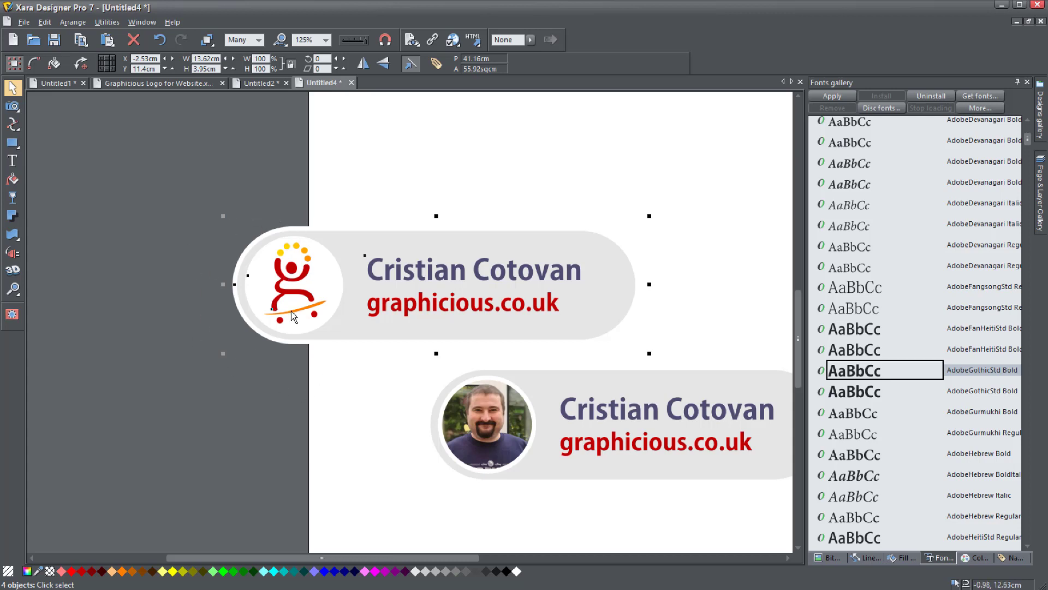
mouse_move(357, 286)
left_mouse_down()
mouse_move(375, 286)
mouse_move(377, 258)
mouse_move(428, 262)
mouse_move(355, 272)
left_mouse_up()
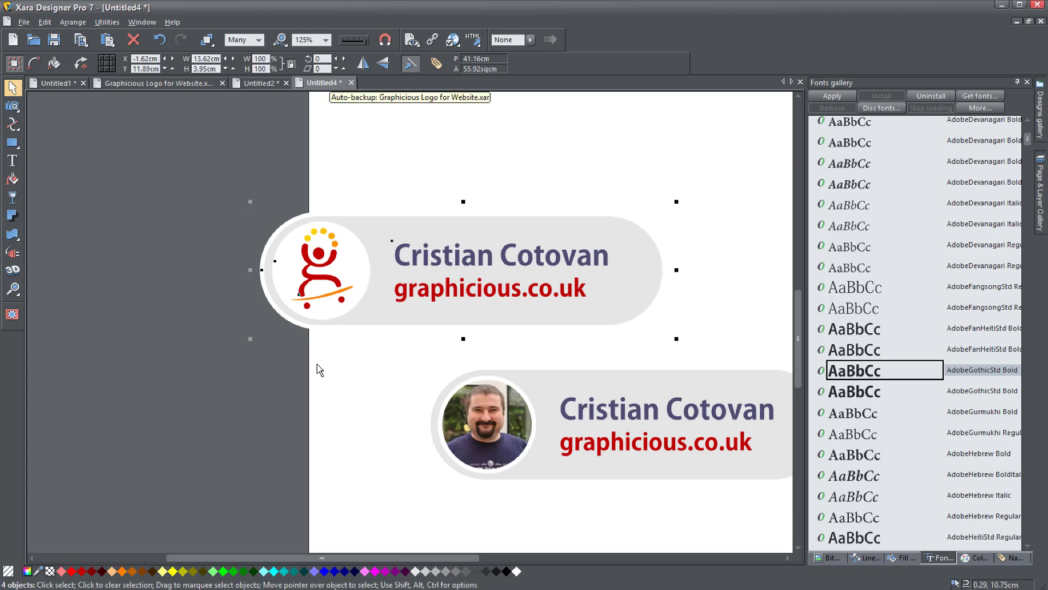
Reselect all four objects of the logo badge and pan the page back into view
left_click(226, 190)
left_click_drag(194, 173, 708, 356)
left_click_drag(577, 332, 475, 282)
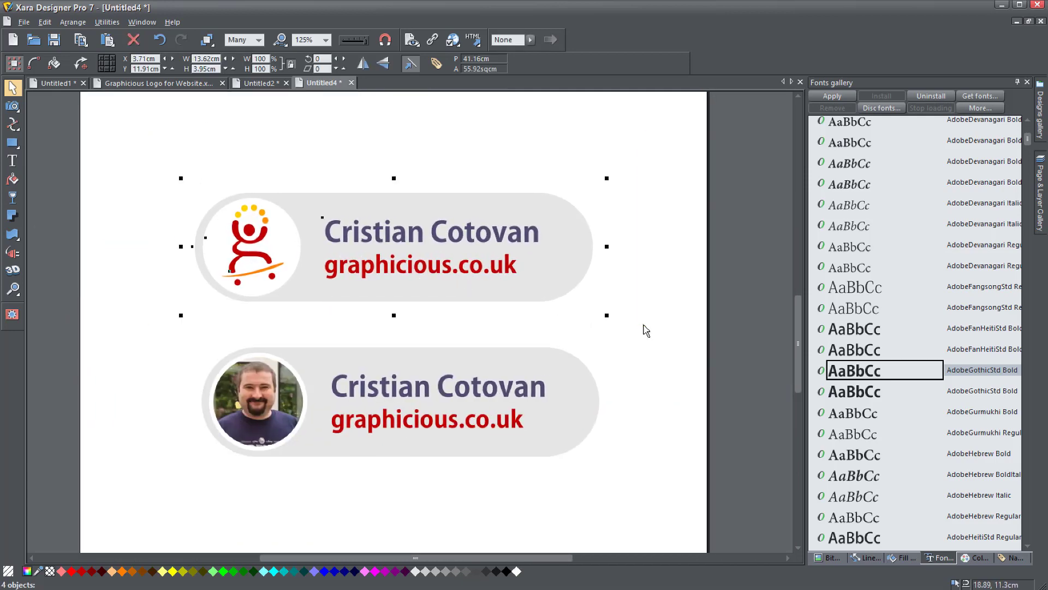
Start exporting the selected logo badge as a PNG named badge-with-logo
left_click(24, 23)
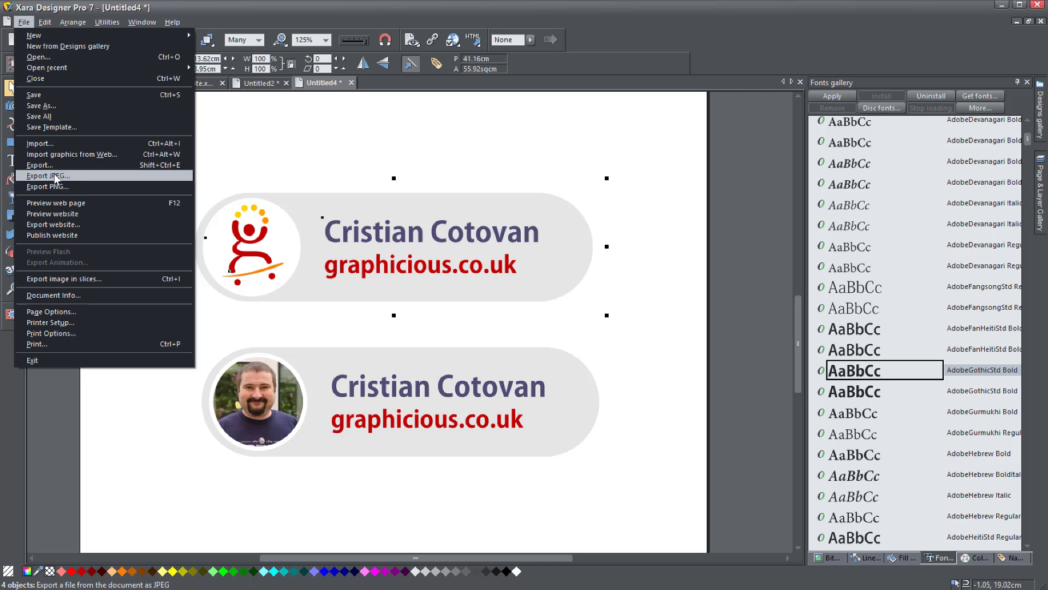
left_click(53, 166)
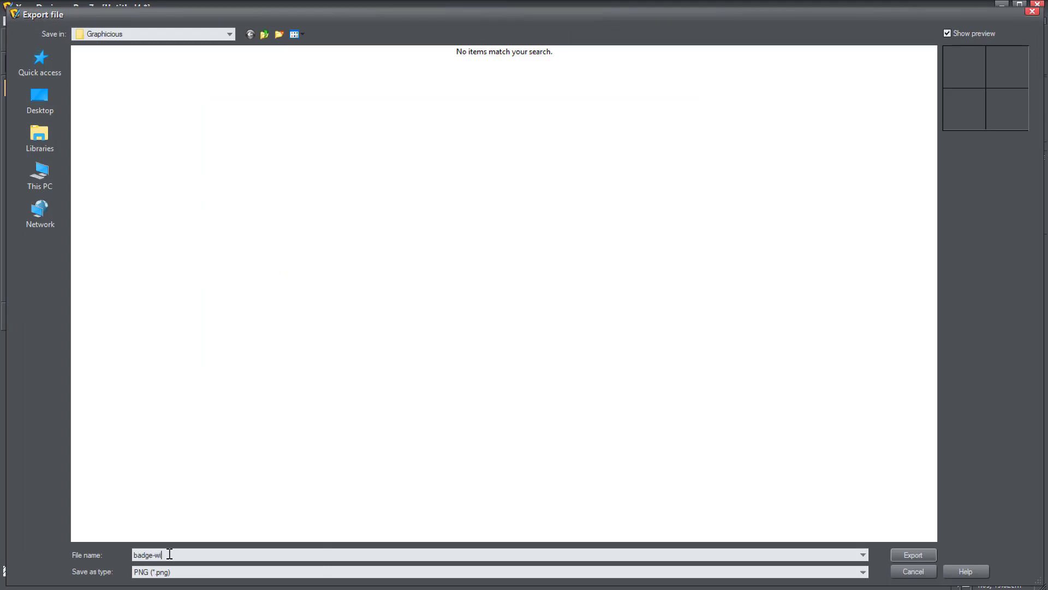
left_click(926, 553)
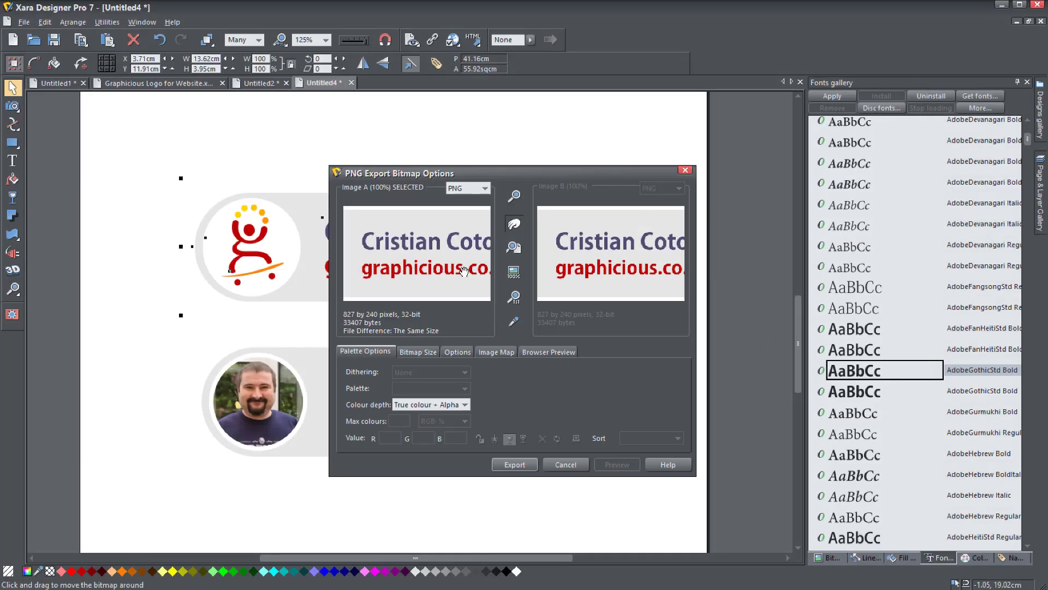
left_click_drag(399, 276, 487, 271)
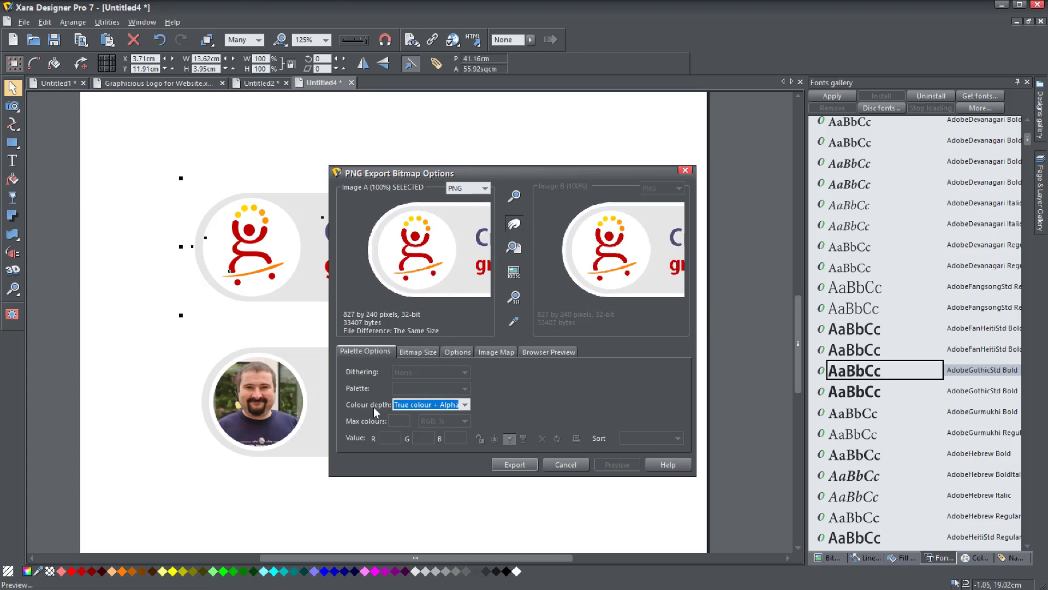
Keep colour depth at True colour + Alpha and finish the 827 × 240 PNG export
left_click(448, 407)
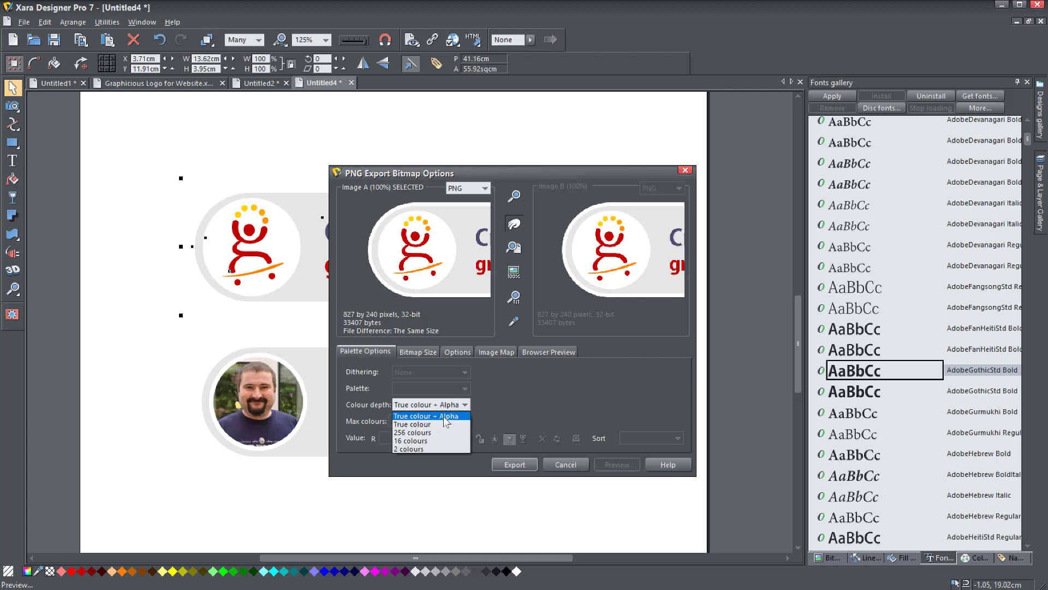
left_click(403, 426)
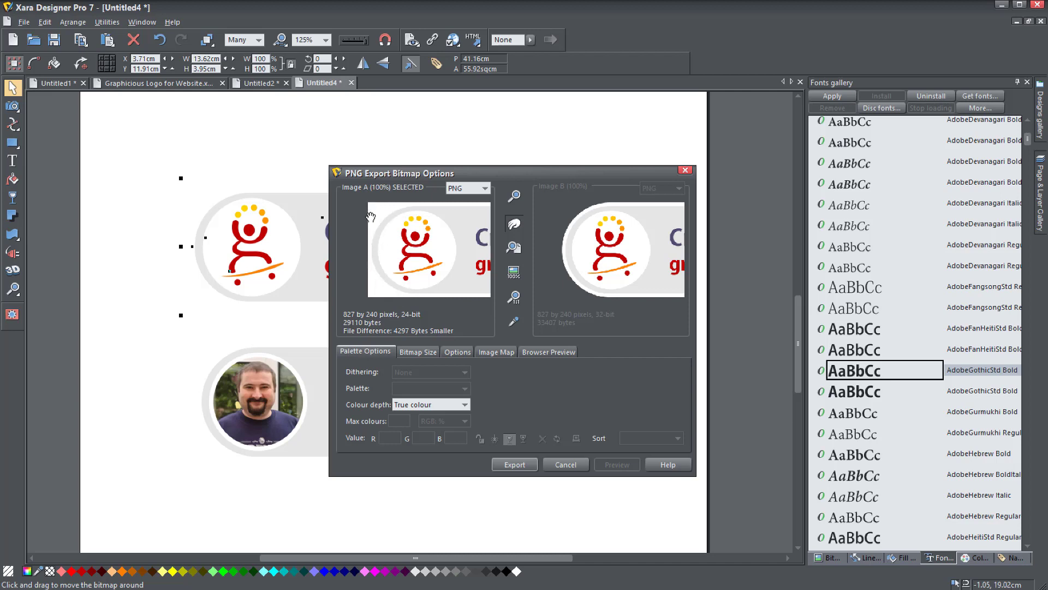
left_click_drag(370, 216, 366, 279)
left_click_drag(453, 286, 575, 271)
left_click(447, 404)
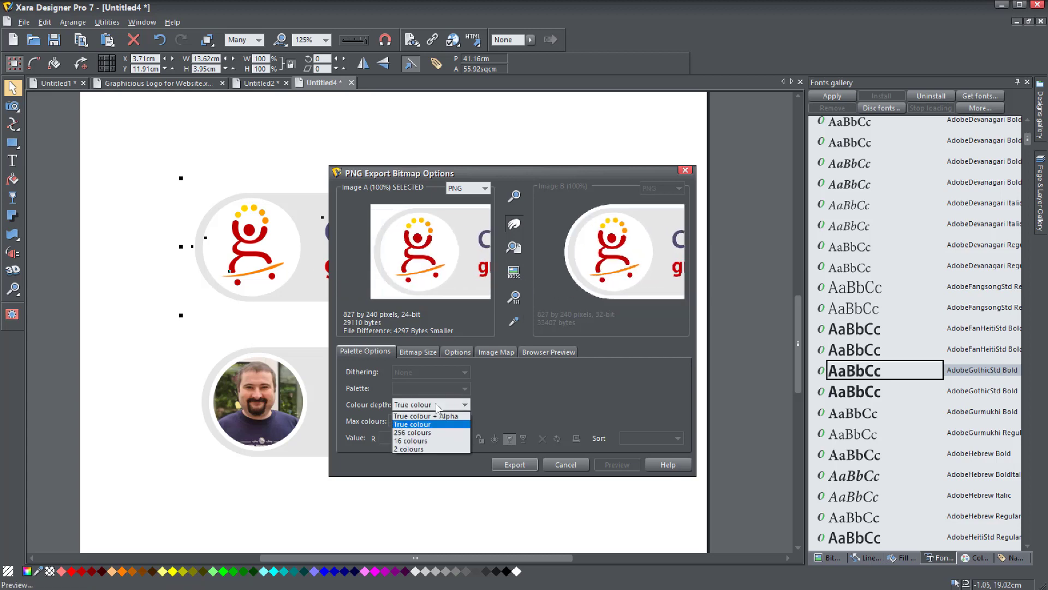
left_click(433, 420)
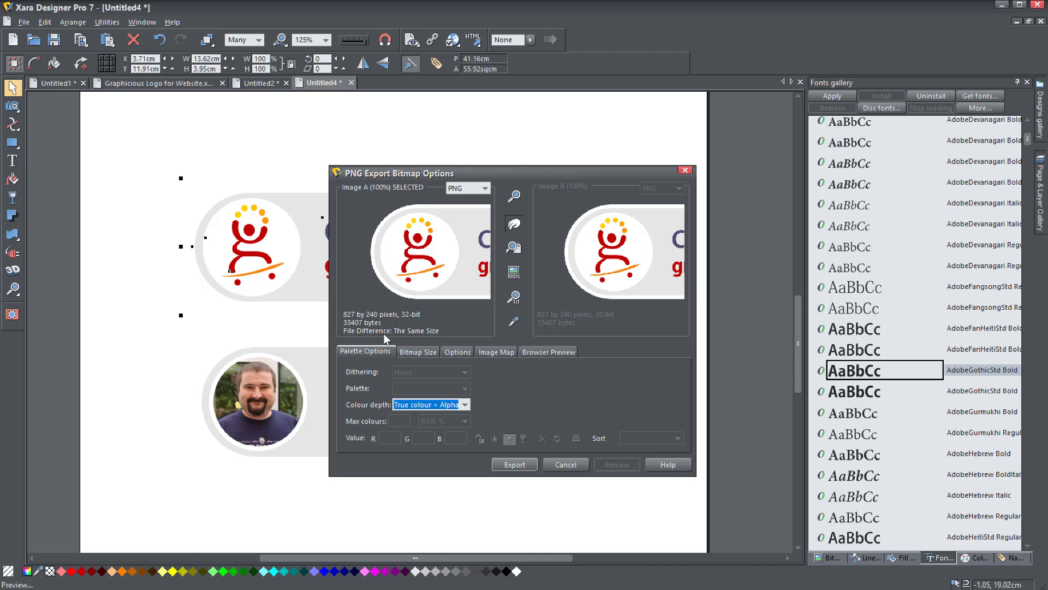
left_click(561, 465)
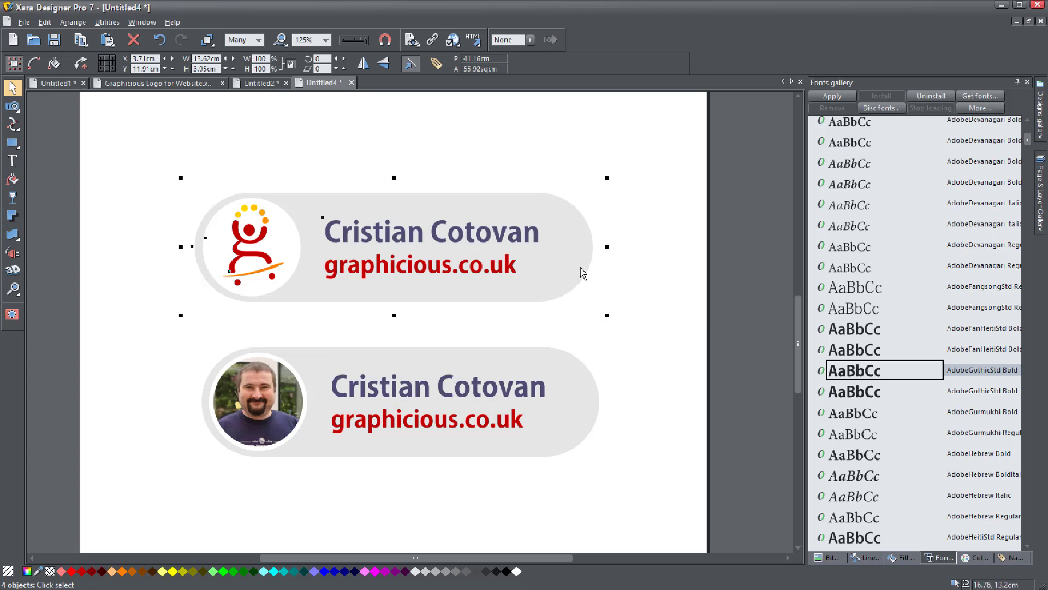
Select both badges and scale them down to 75%
key("Escape")
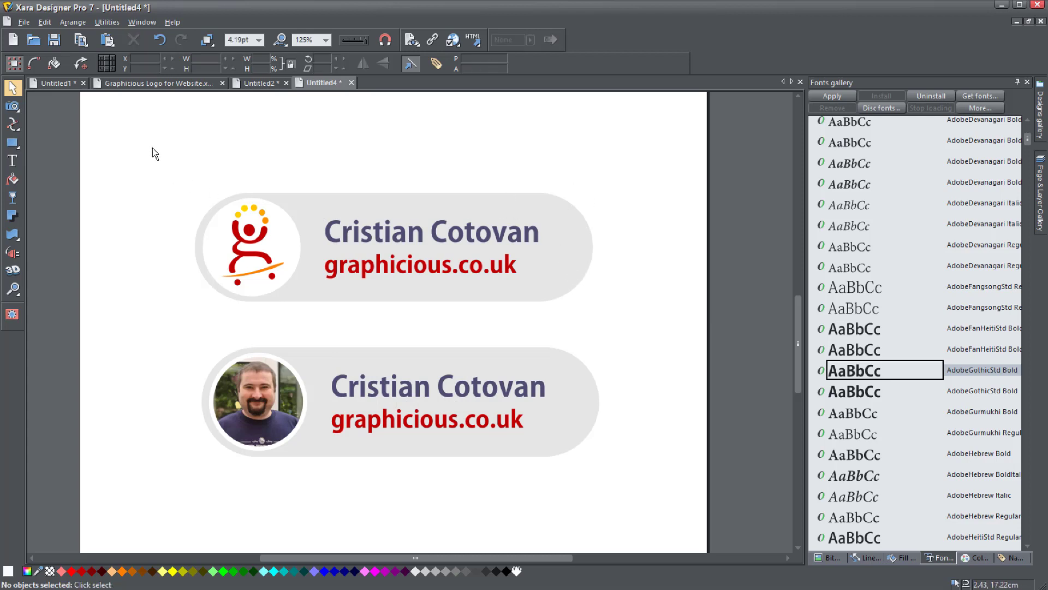
left_click_drag(695, 554, 652, 507)
left_click_drag(615, 475, 440, 384)
left_click(412, 429)
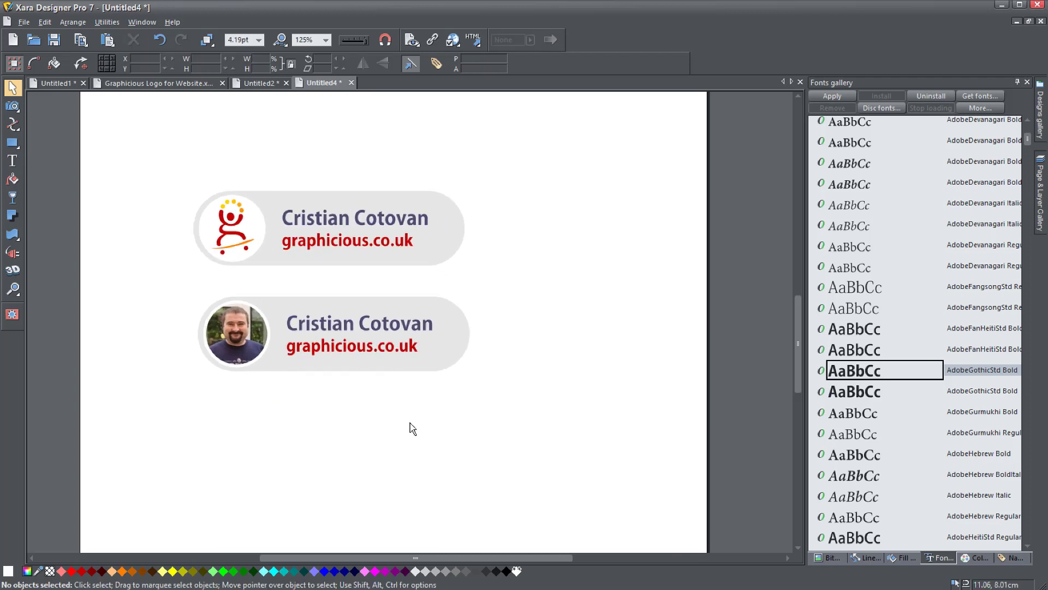
Stretch both grey rounded rectangles wider to the right, from 15.03 cm to about 15.79 cm
left_click(459, 349)
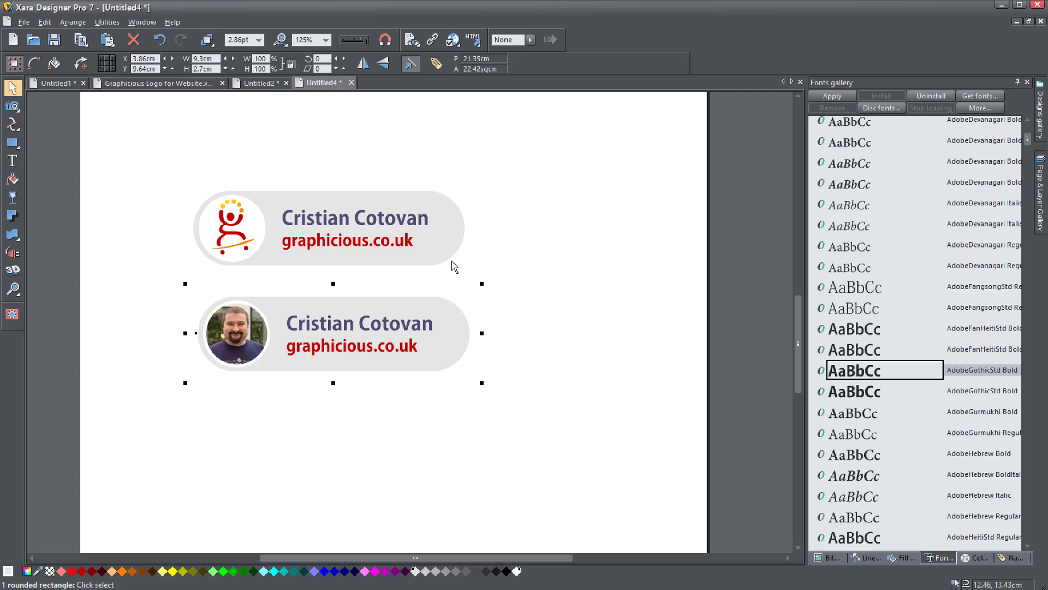
right_click(407, 327)
left_click(355, 409)
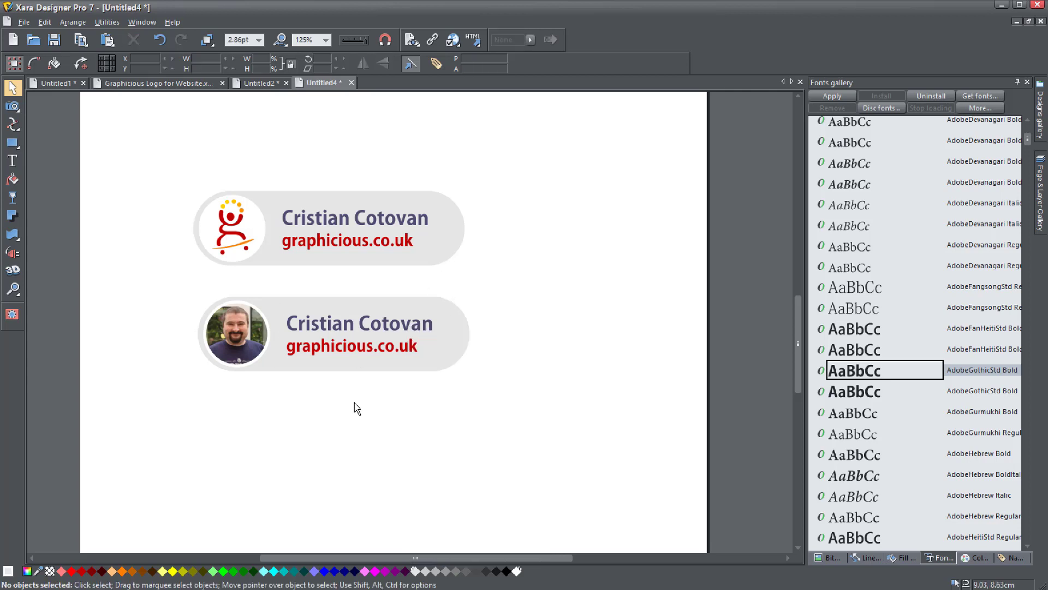
left_click(461, 349)
left_click(453, 257, "shift")
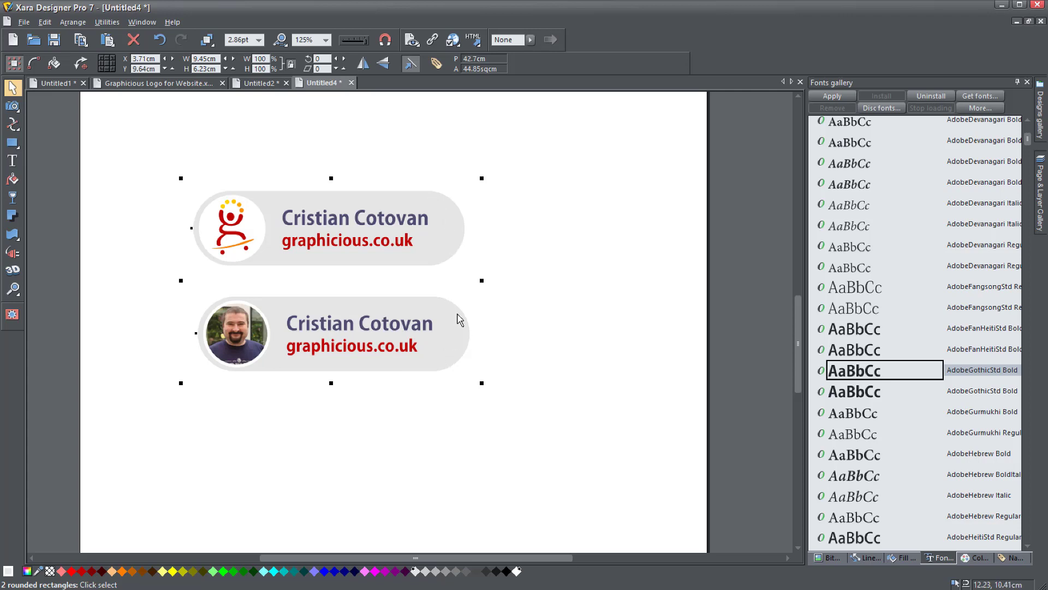
left_click(555, 330)
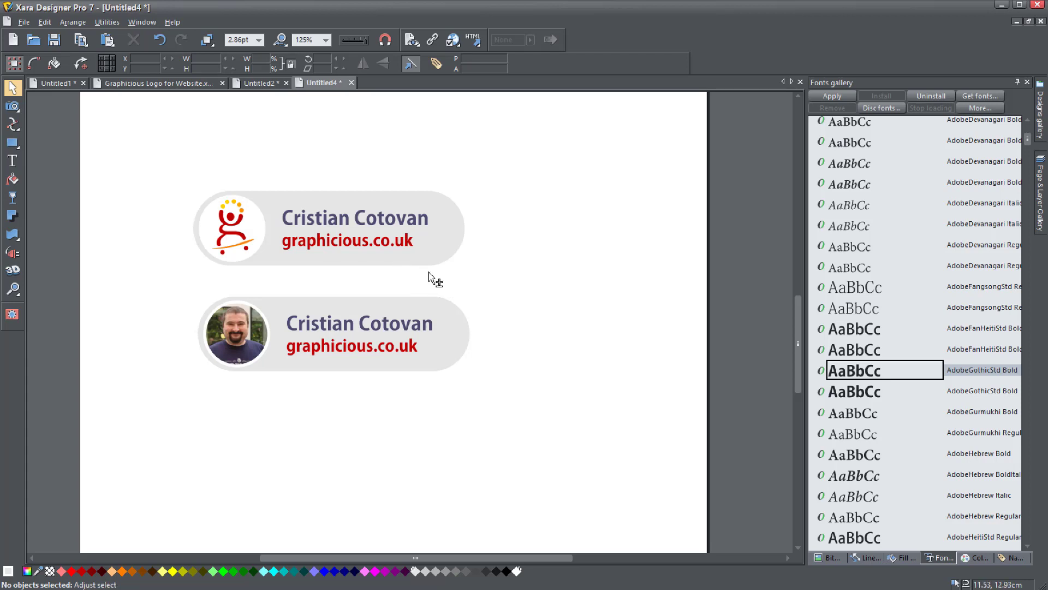
left_click(453, 238)
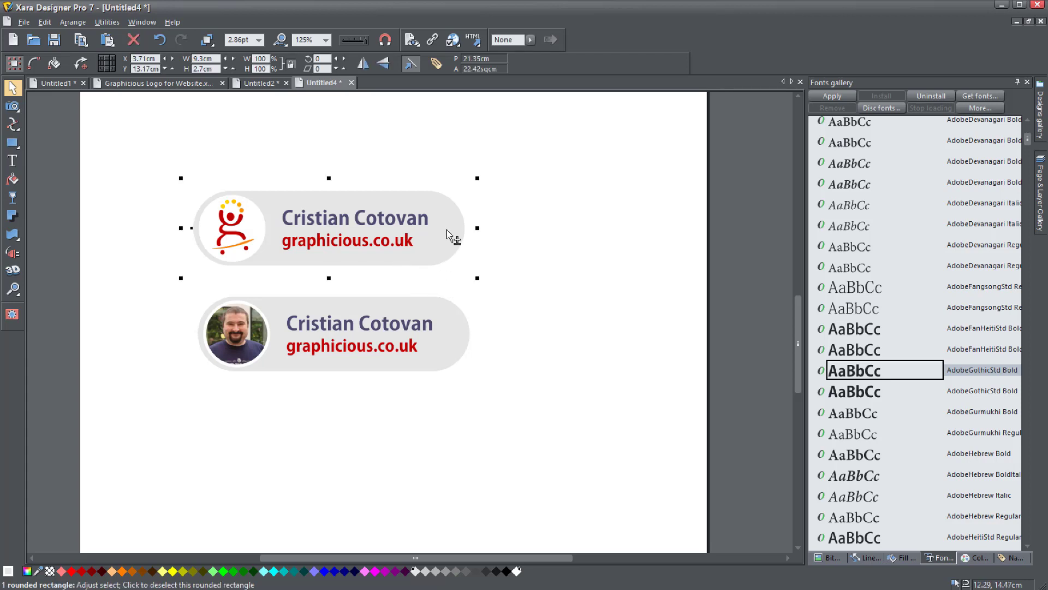
left_click(452, 346, "shift")
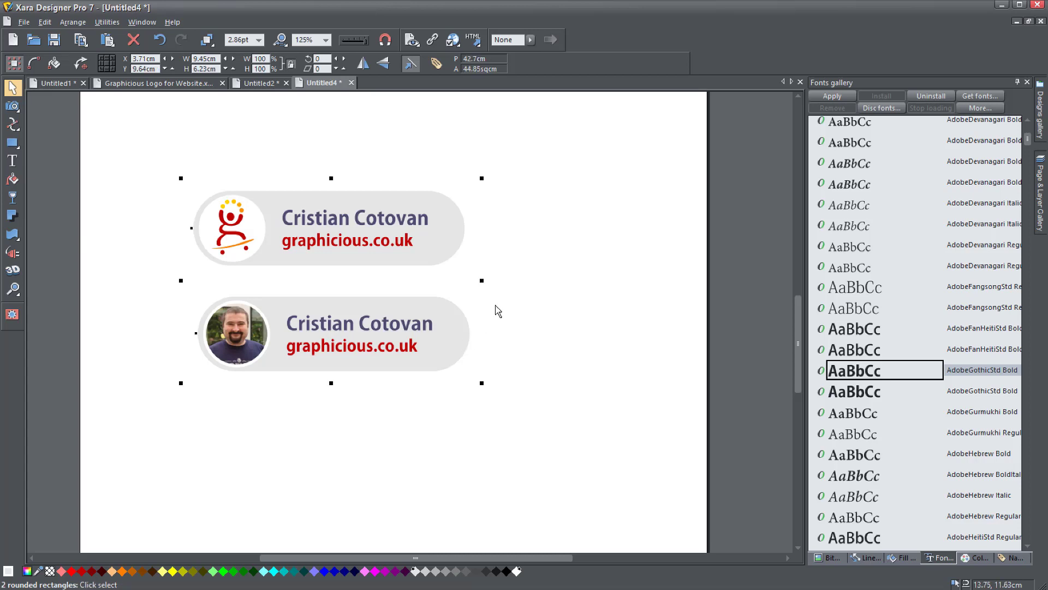
left_click_drag(482, 280, 648, 287)
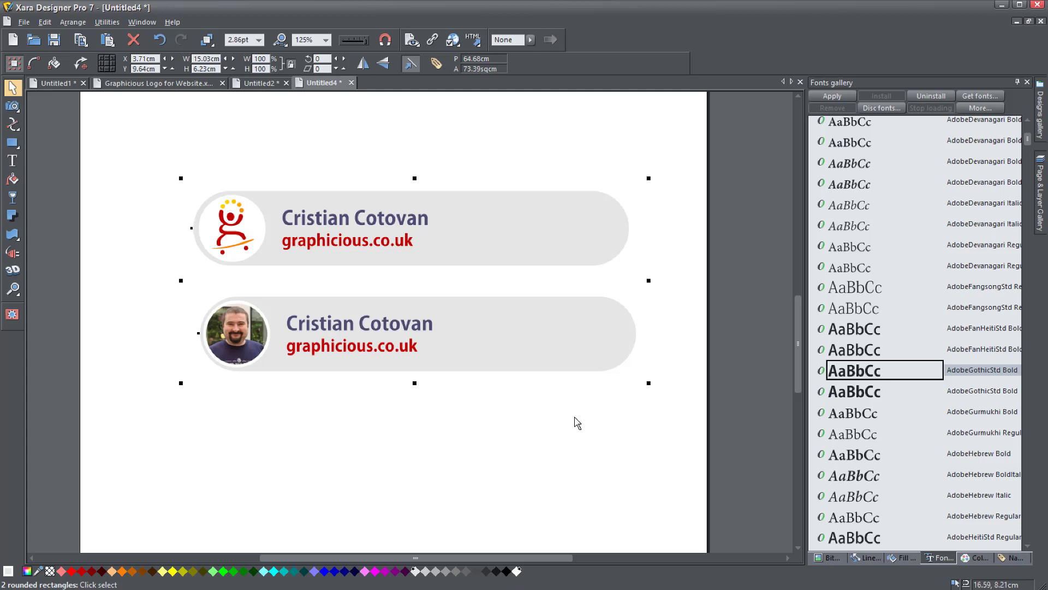
left_click_drag(649, 281, 669, 280)
left_click(618, 381)
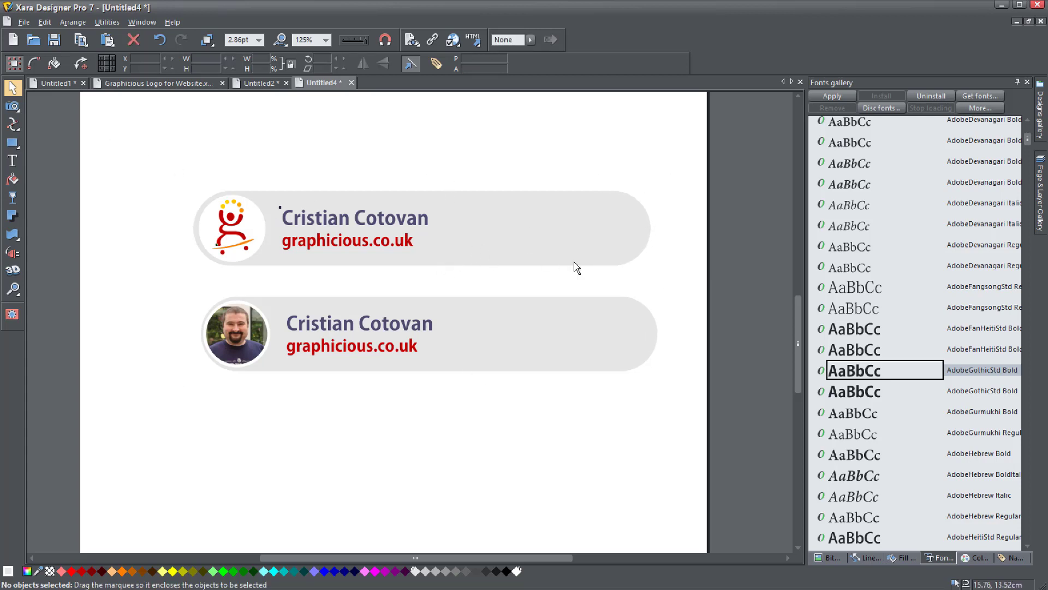
left_click_drag(699, 297, 109, 143)
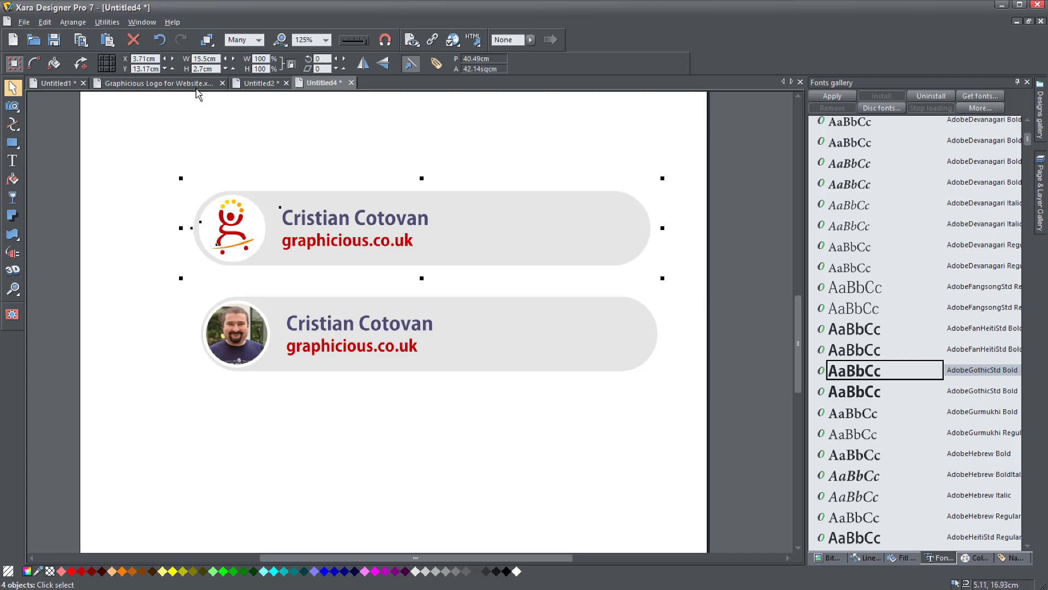
Export the logo badge again as a PNG named badge-with-logo
left_click(24, 22)
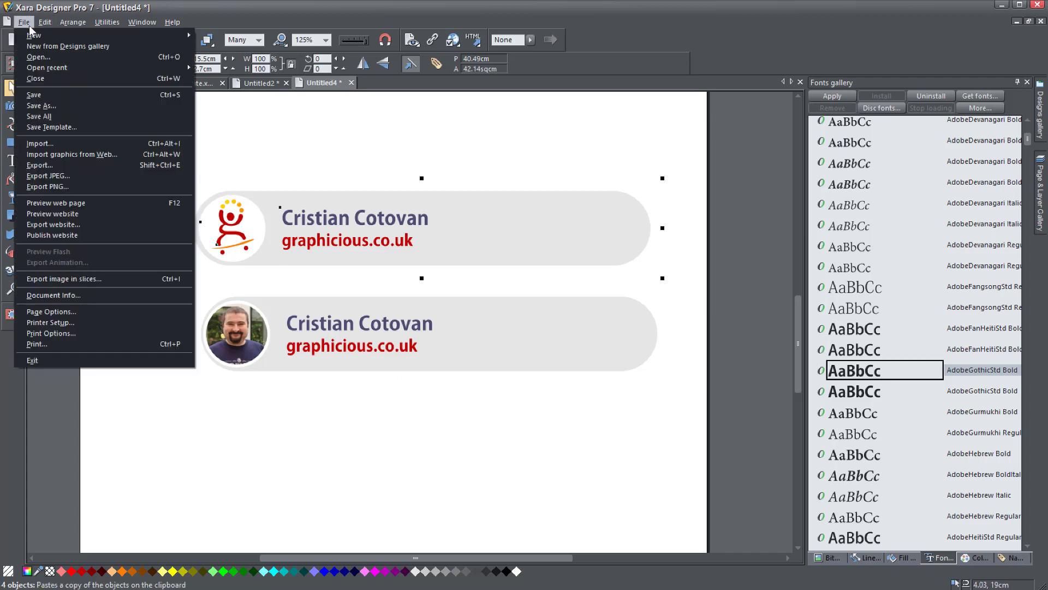
left_click(38, 165)
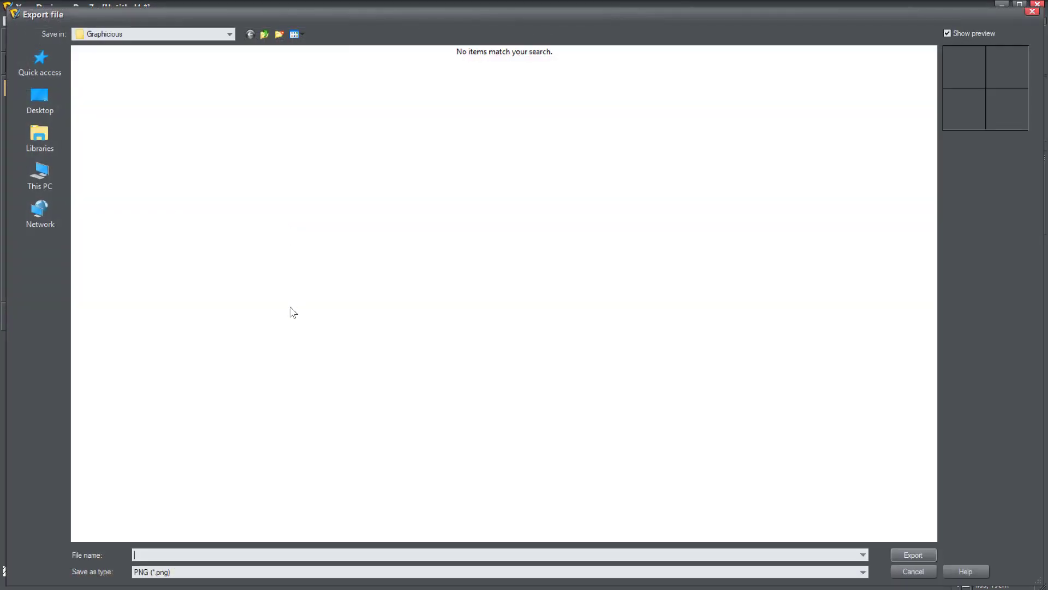
type("badge-with-logo")
key("Return")
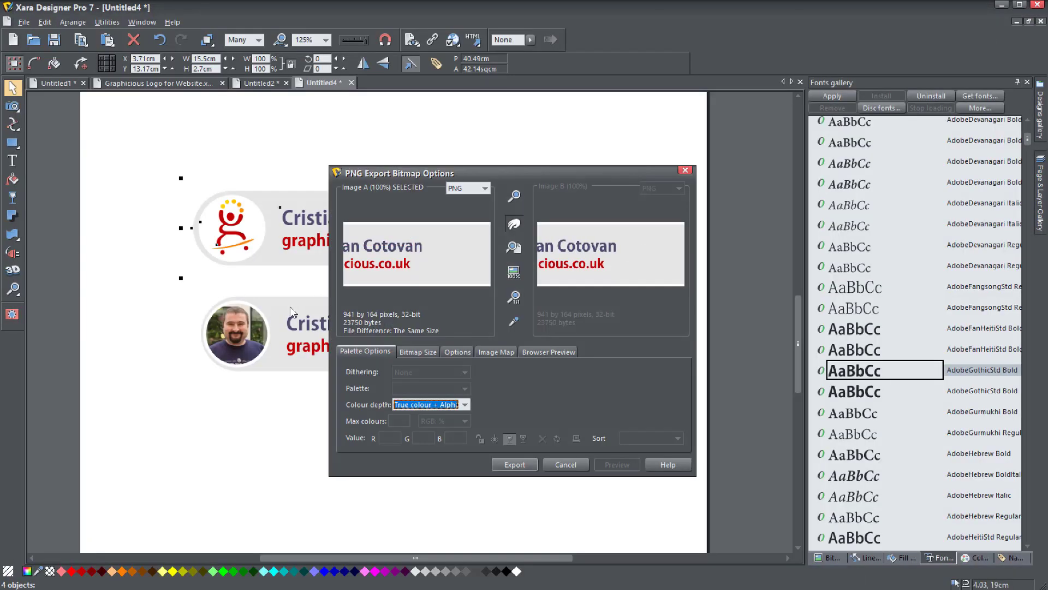
left_click_drag(450, 258, 621, 261)
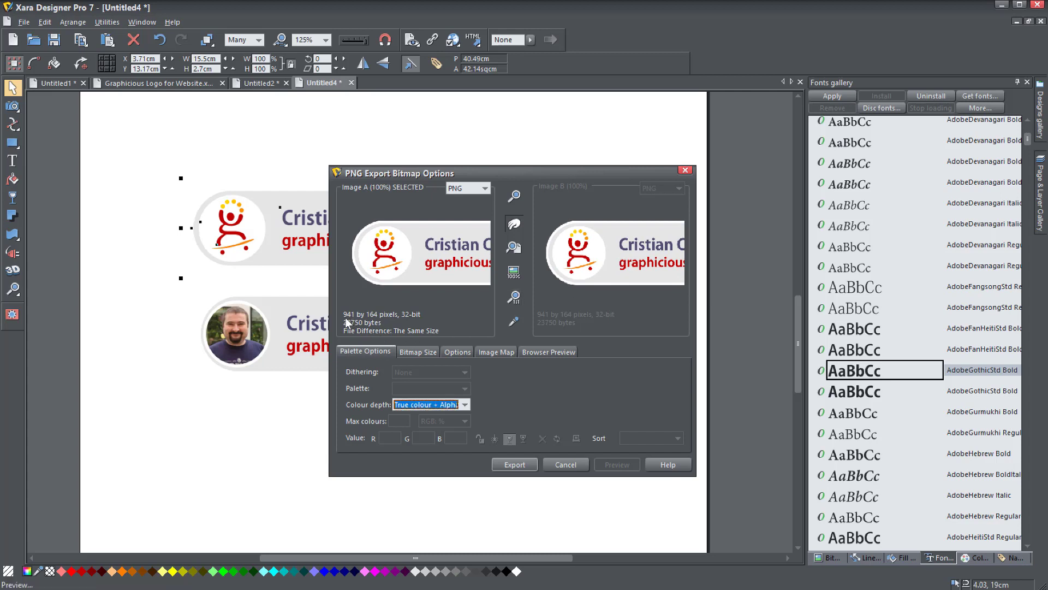
Set the bitmap width to 1000 pixels and adjust the PNG transparency options
left_click(415, 352)
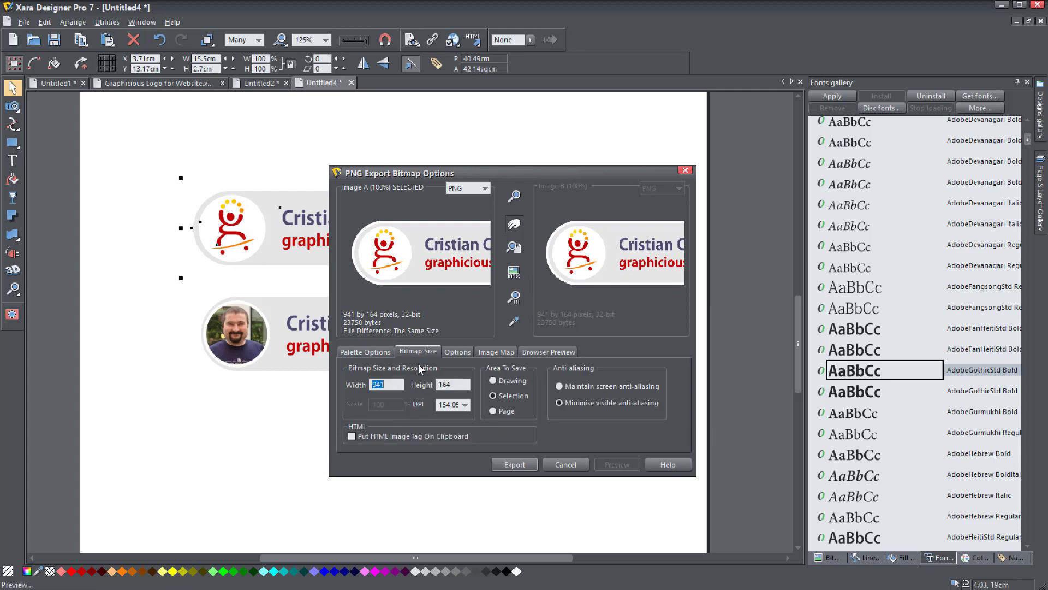
type("1000")
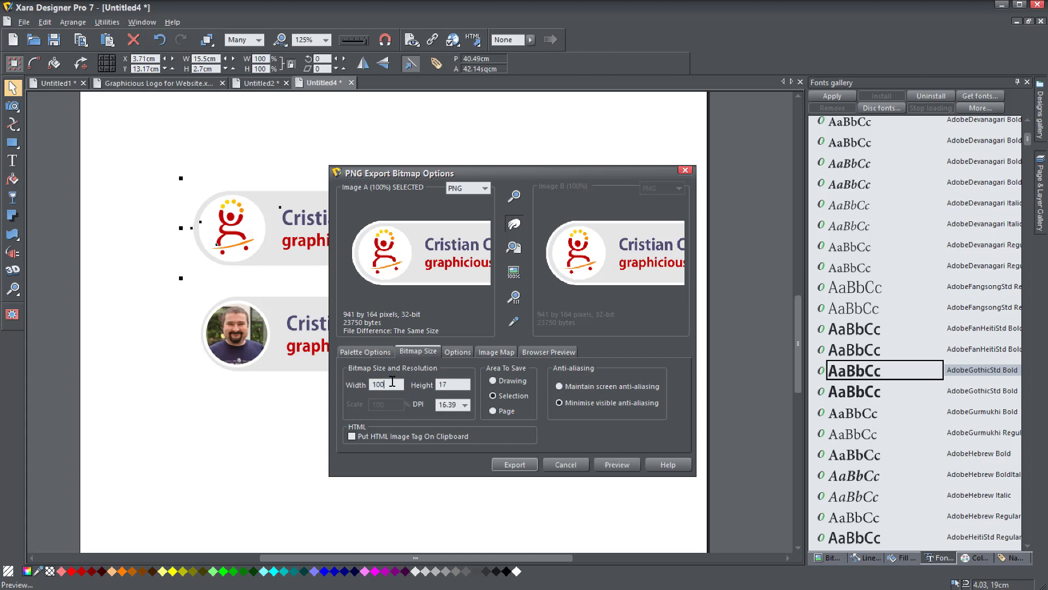
left_click(384, 353)
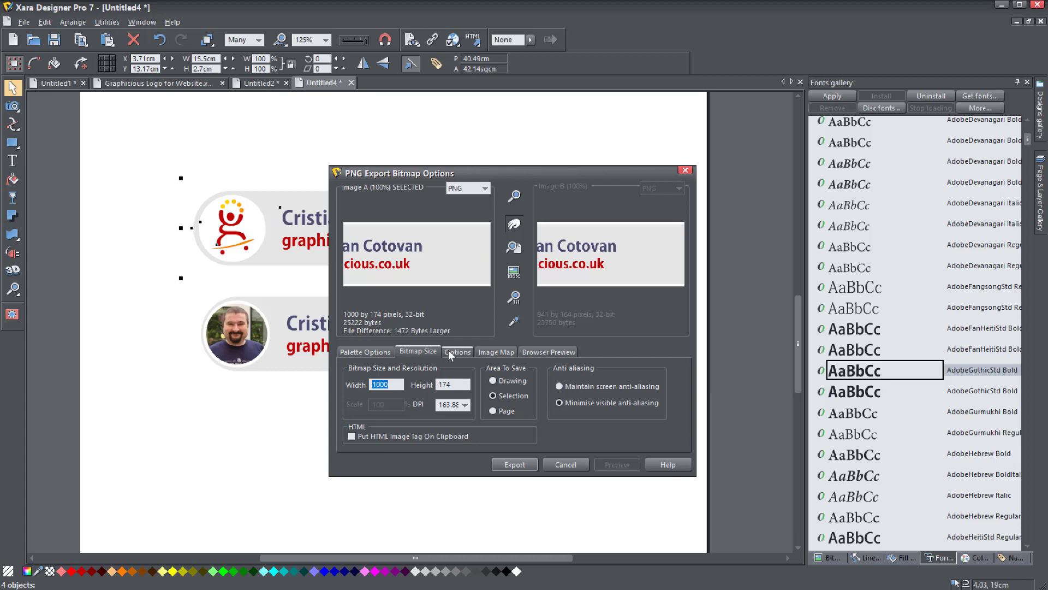
left_click(449, 351)
left_click(429, 353)
left_click(460, 352)
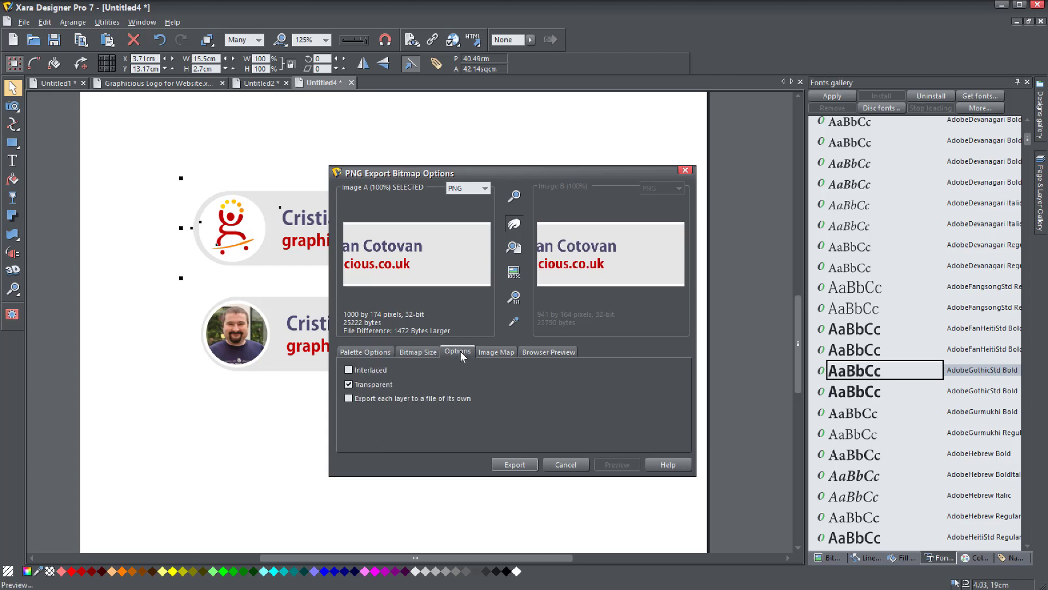
left_click(387, 383)
left_click(374, 350)
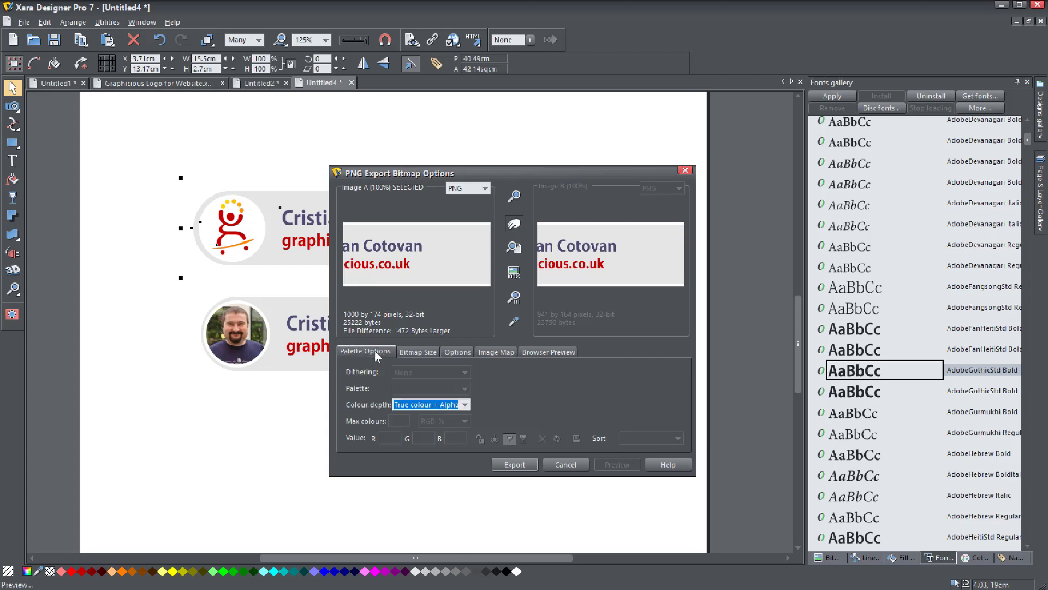
Export the 1000 × 174-pixel logo badge PNG and deselect it
left_click_drag(375, 251, 508, 245)
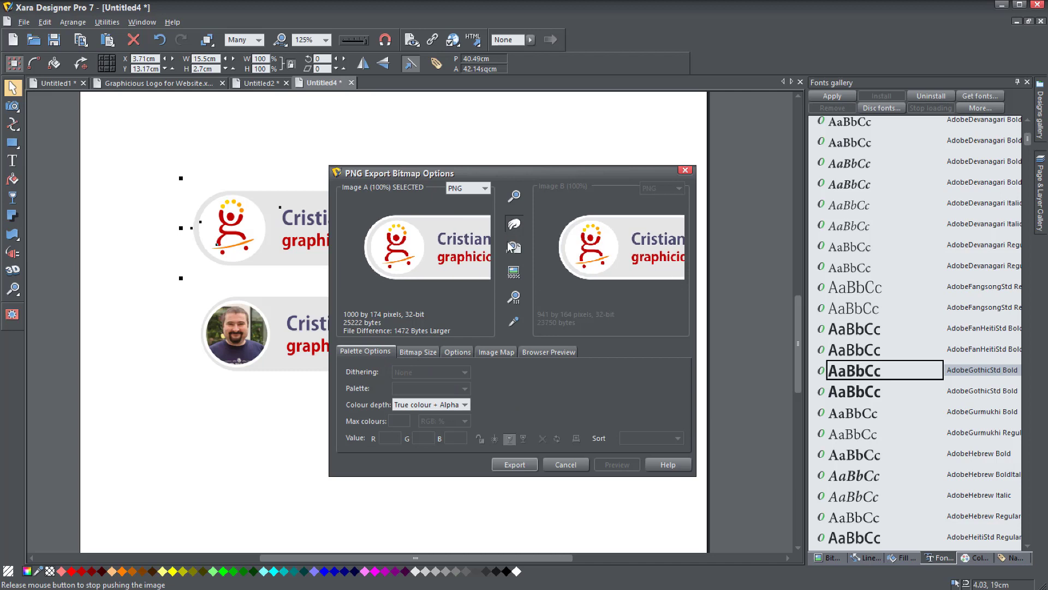
left_click(514, 464)
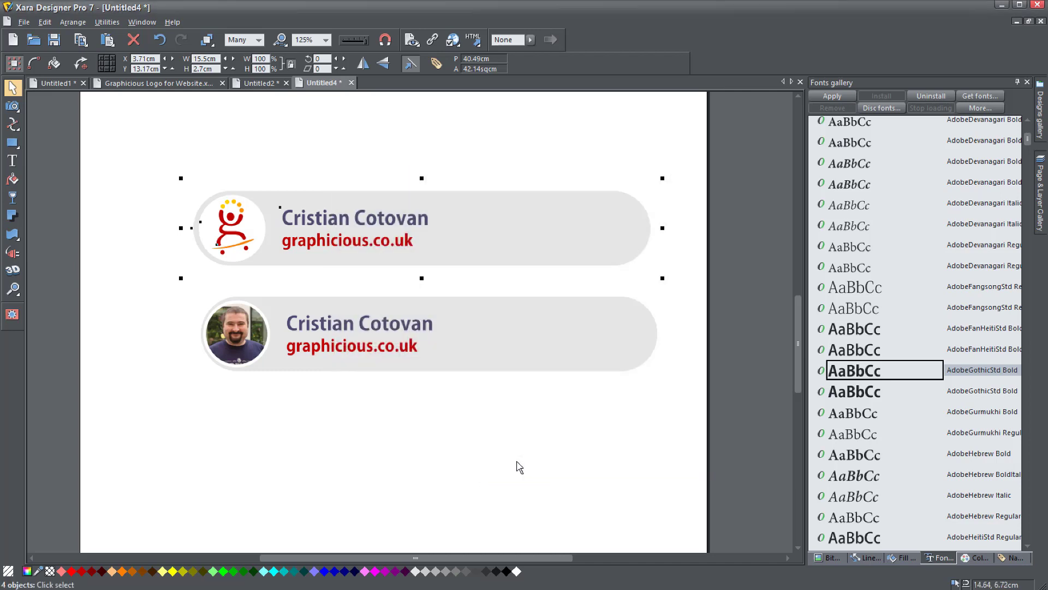
left_click(471, 445)
Export the selected photo badge as a PNG named badge-with-photo
left_click_drag(168, 284, 706, 417)
left_click(24, 22)
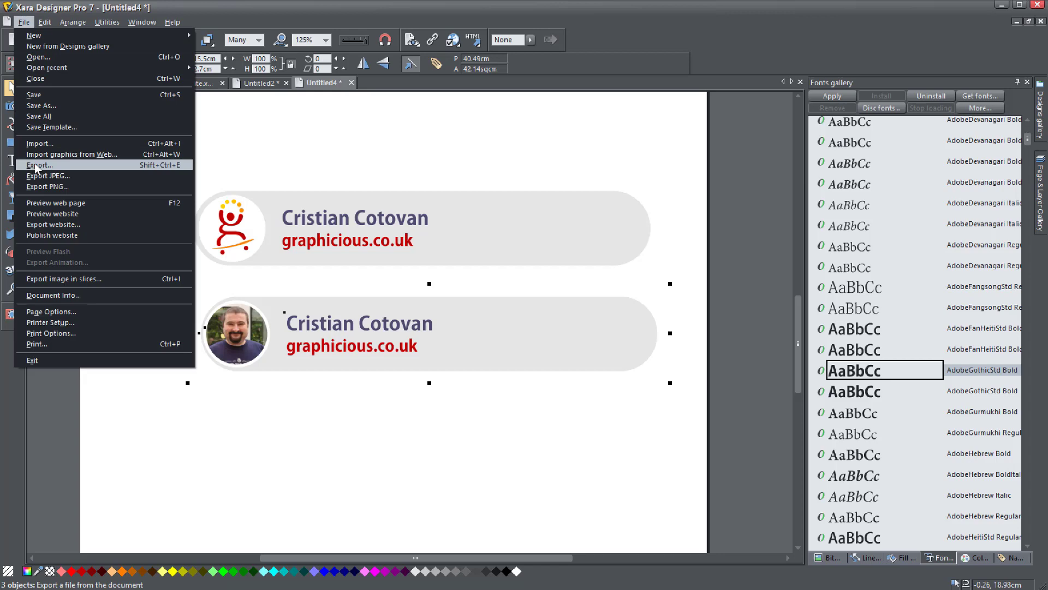
left_click(33, 165)
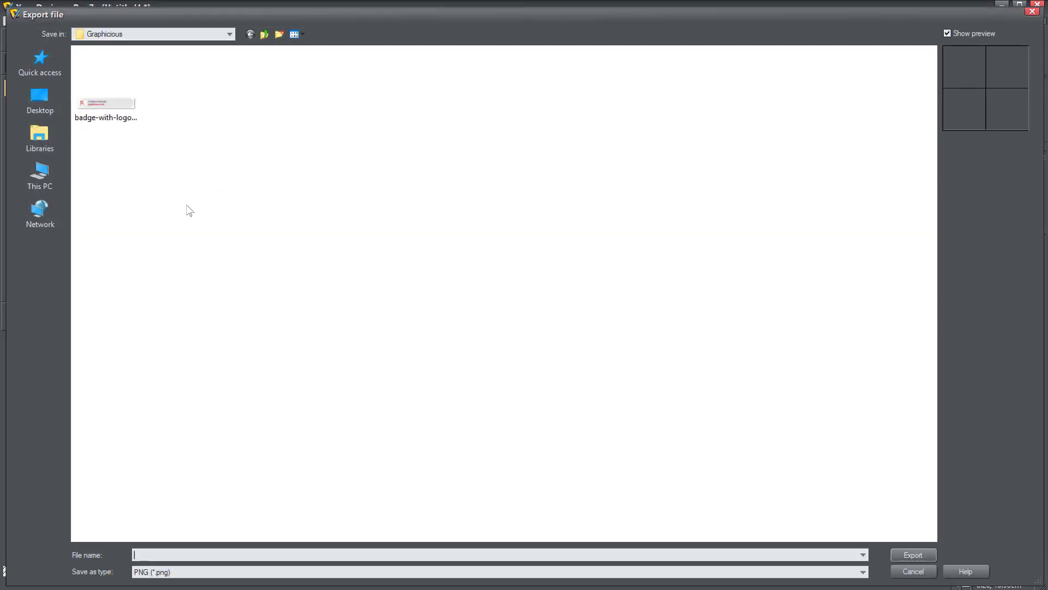
type("badge-wi")
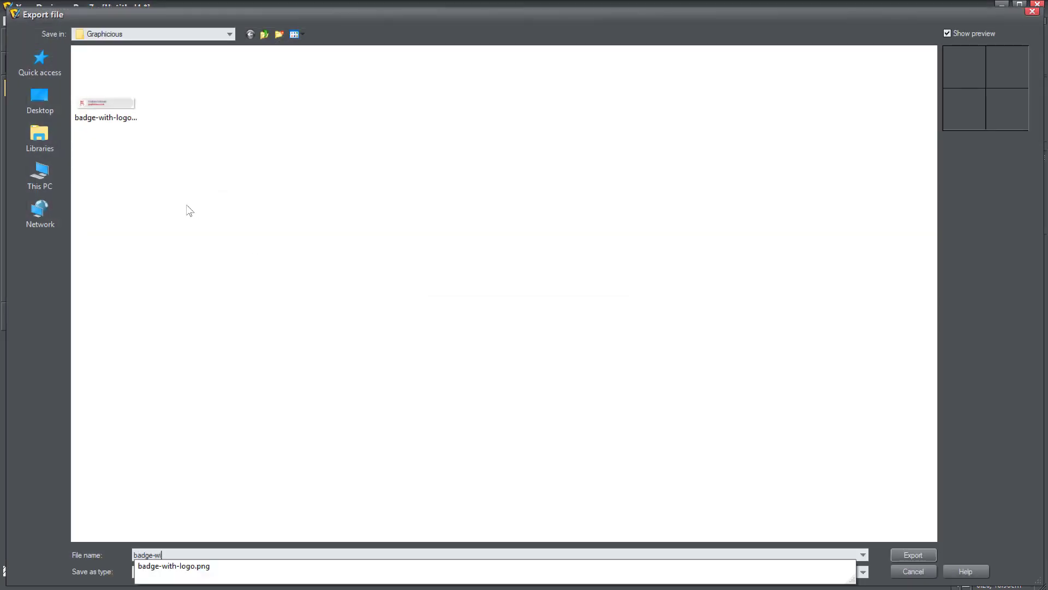
type("th-photo")
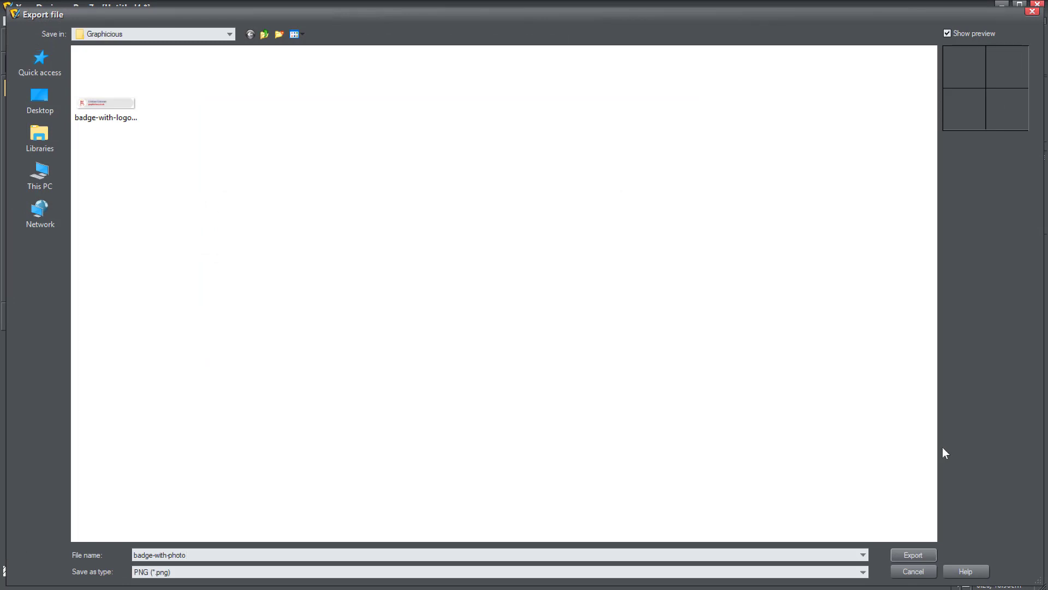
left_click(911, 555)
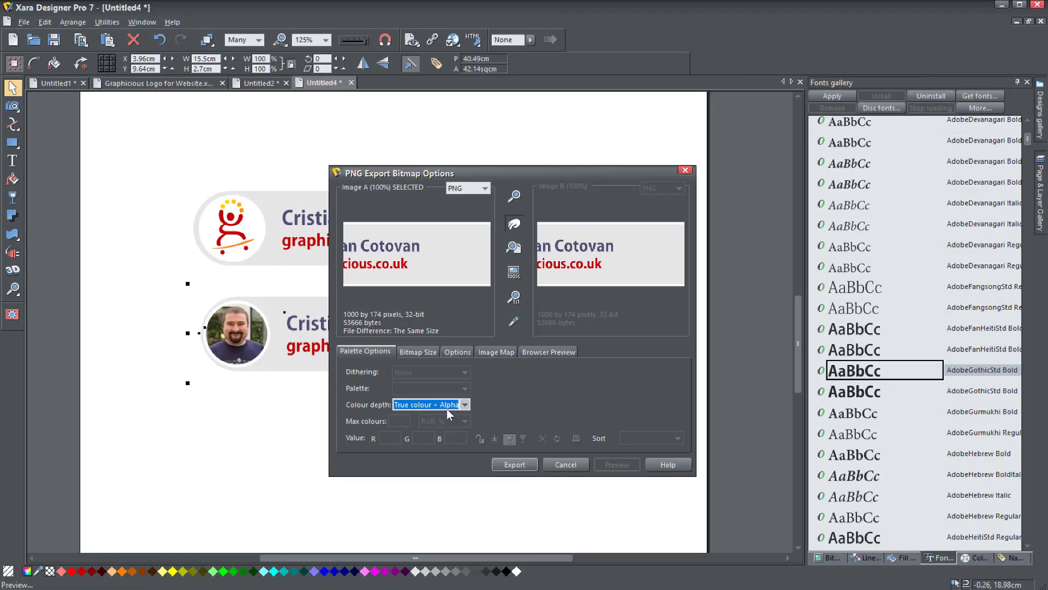
left_click_drag(428, 257, 578, 255)
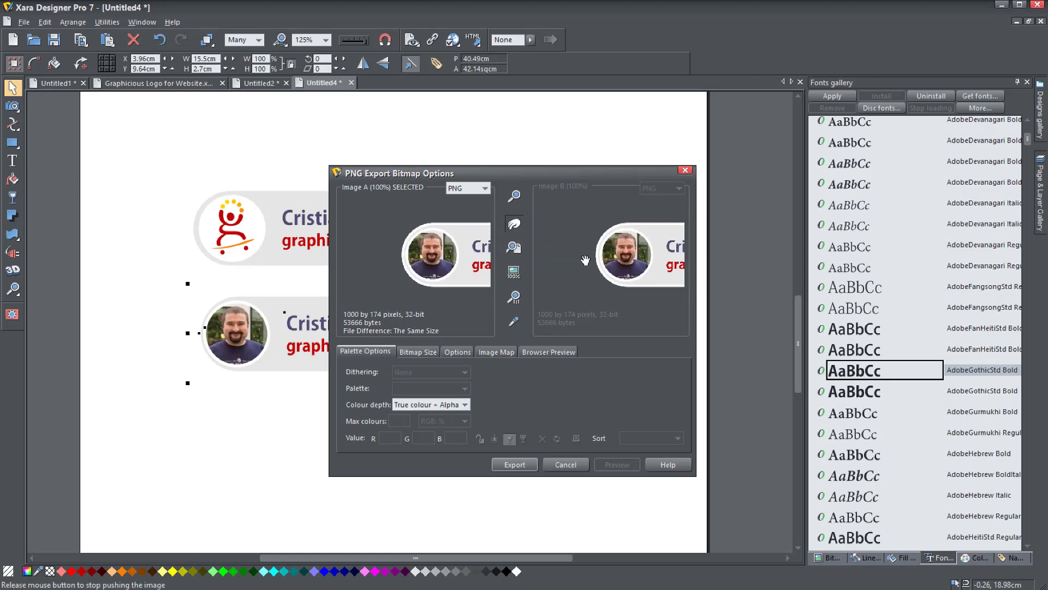
left_click(513, 465)
left_click(514, 468)
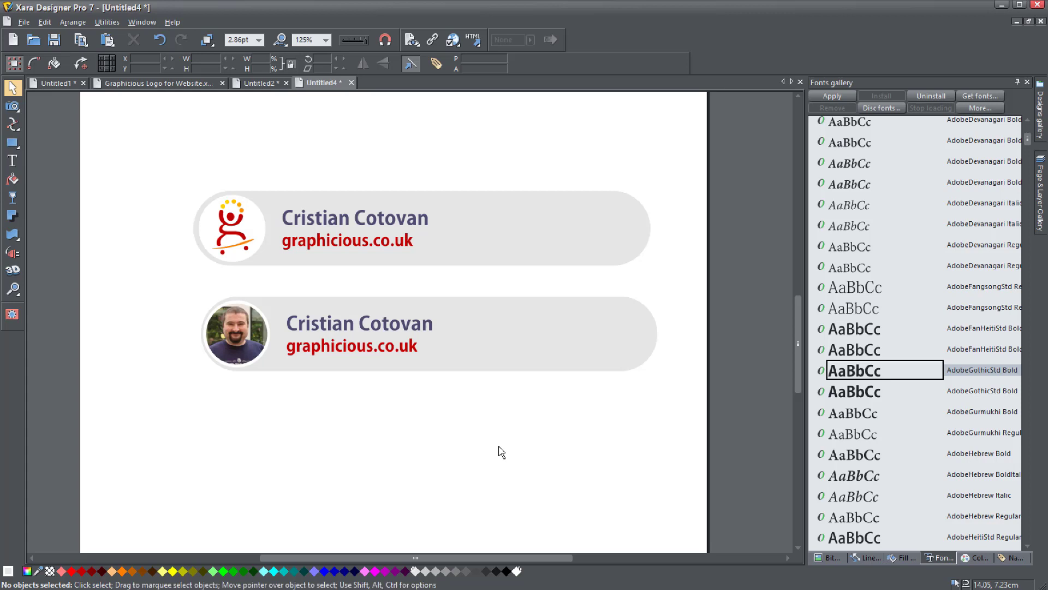
Select both badges and move them together slightly left and up
left_click_drag(151, 178, 690, 409)
mouse_move(572, 339)
left_mouse_down()
mouse_move(621, 341)
mouse_move(556, 333)
left_mouse_up()
left_click(551, 409)
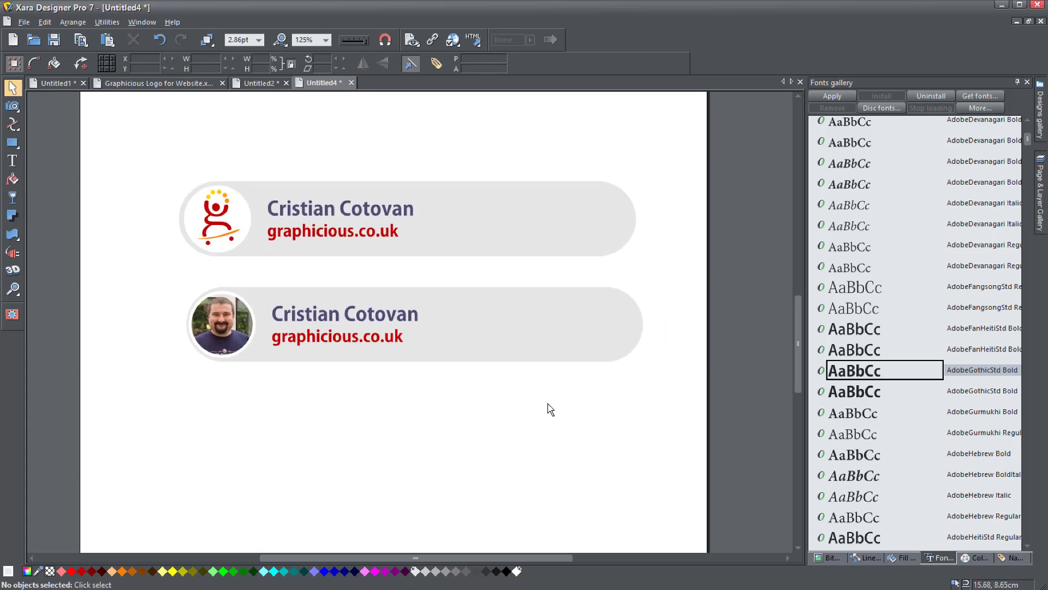